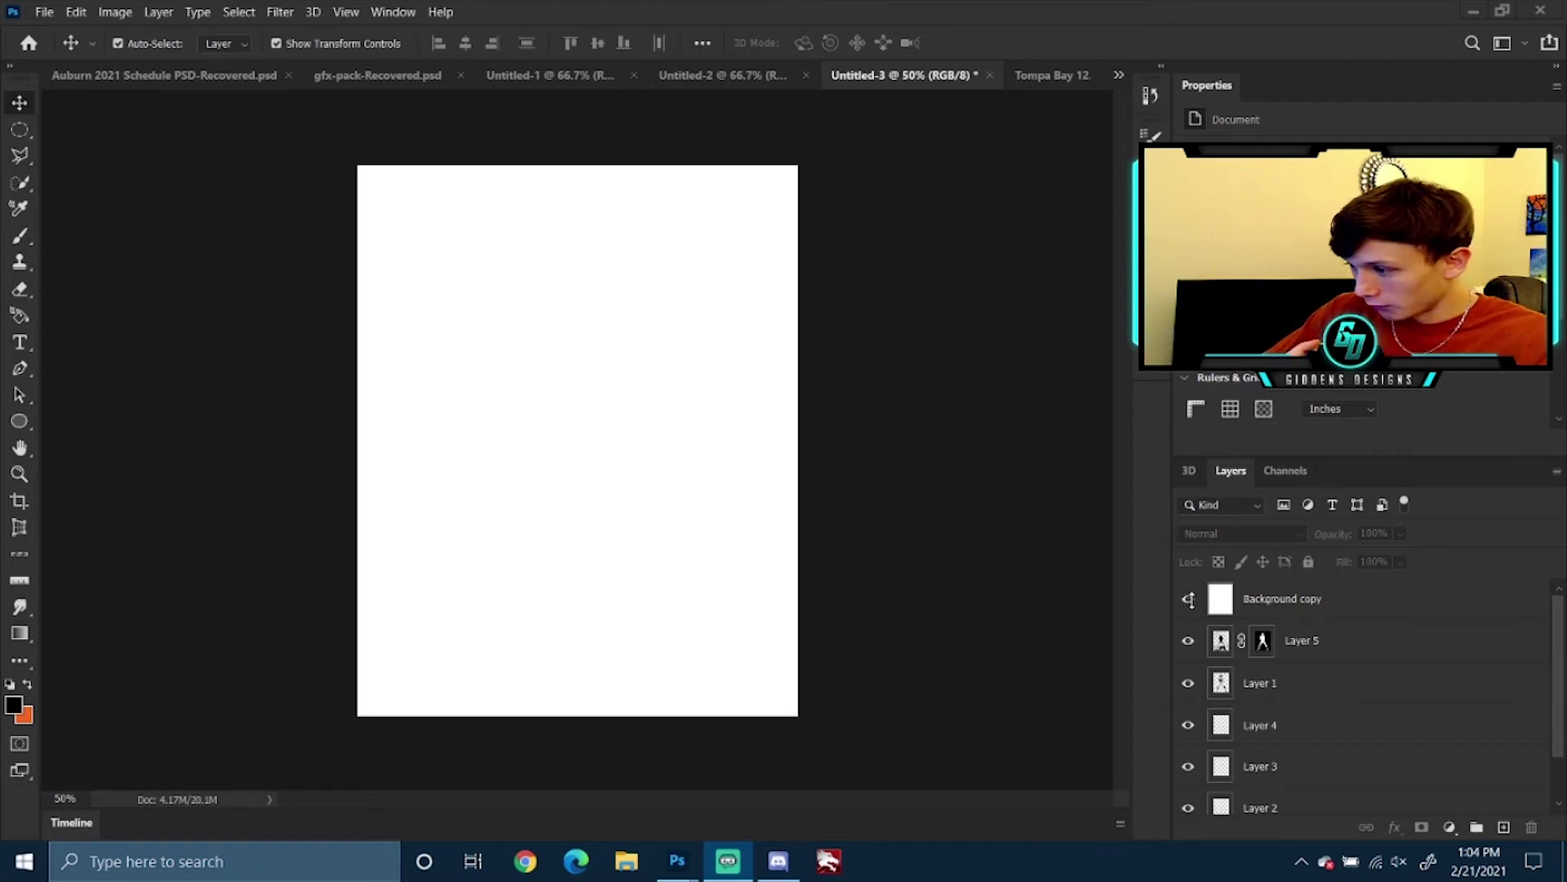
# Hide the Background copy, Layer 3 and Layer 5 shadow layers, then select Layer 4
pyautogui.click(1191, 601)
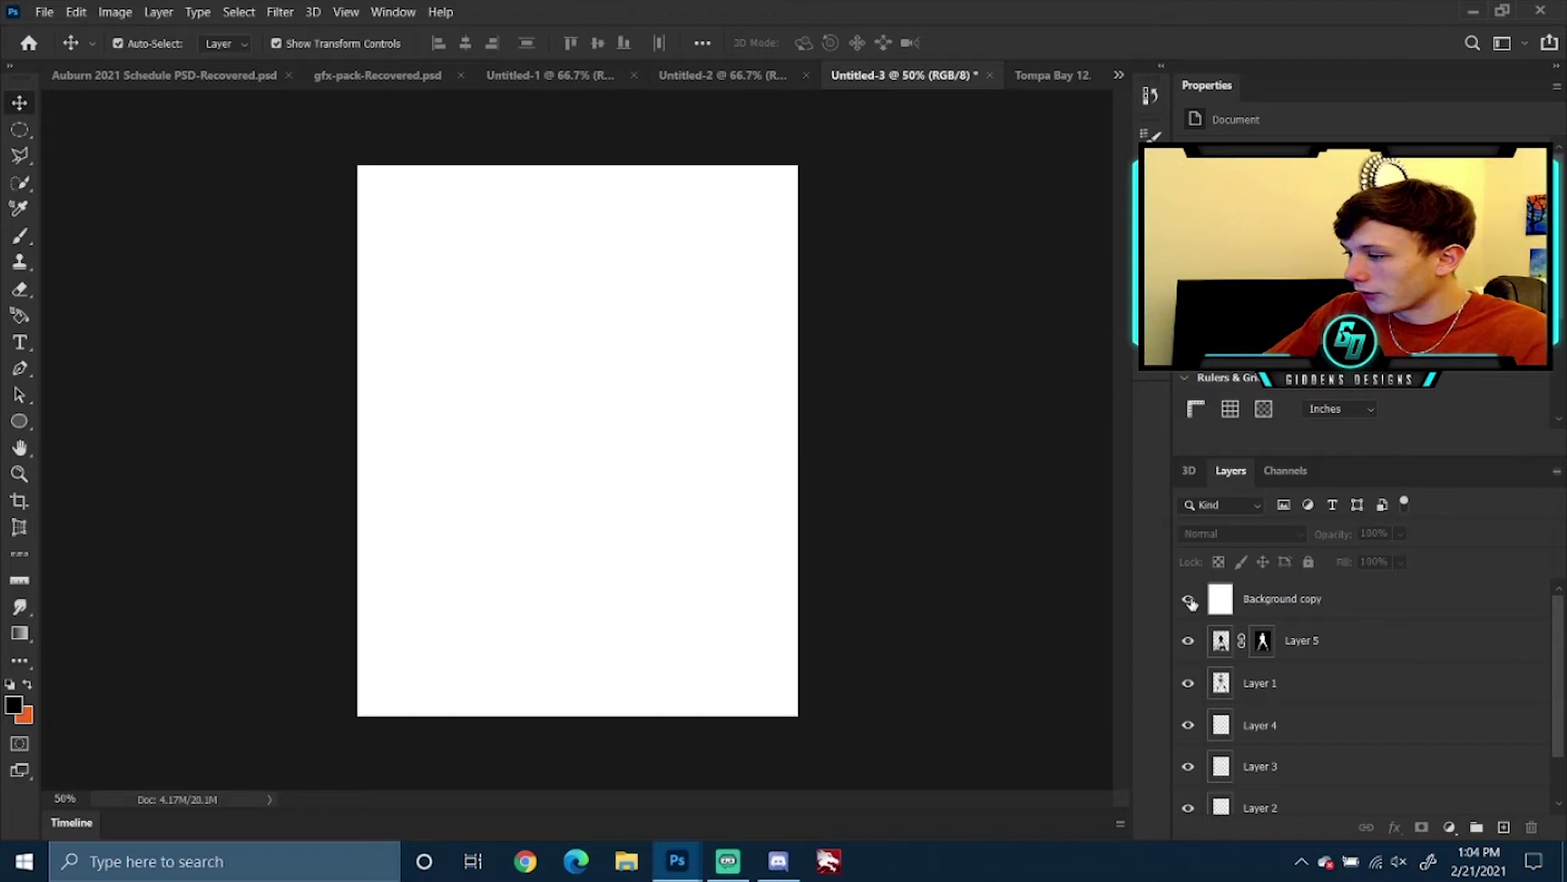
pyautogui.click(1190, 602)
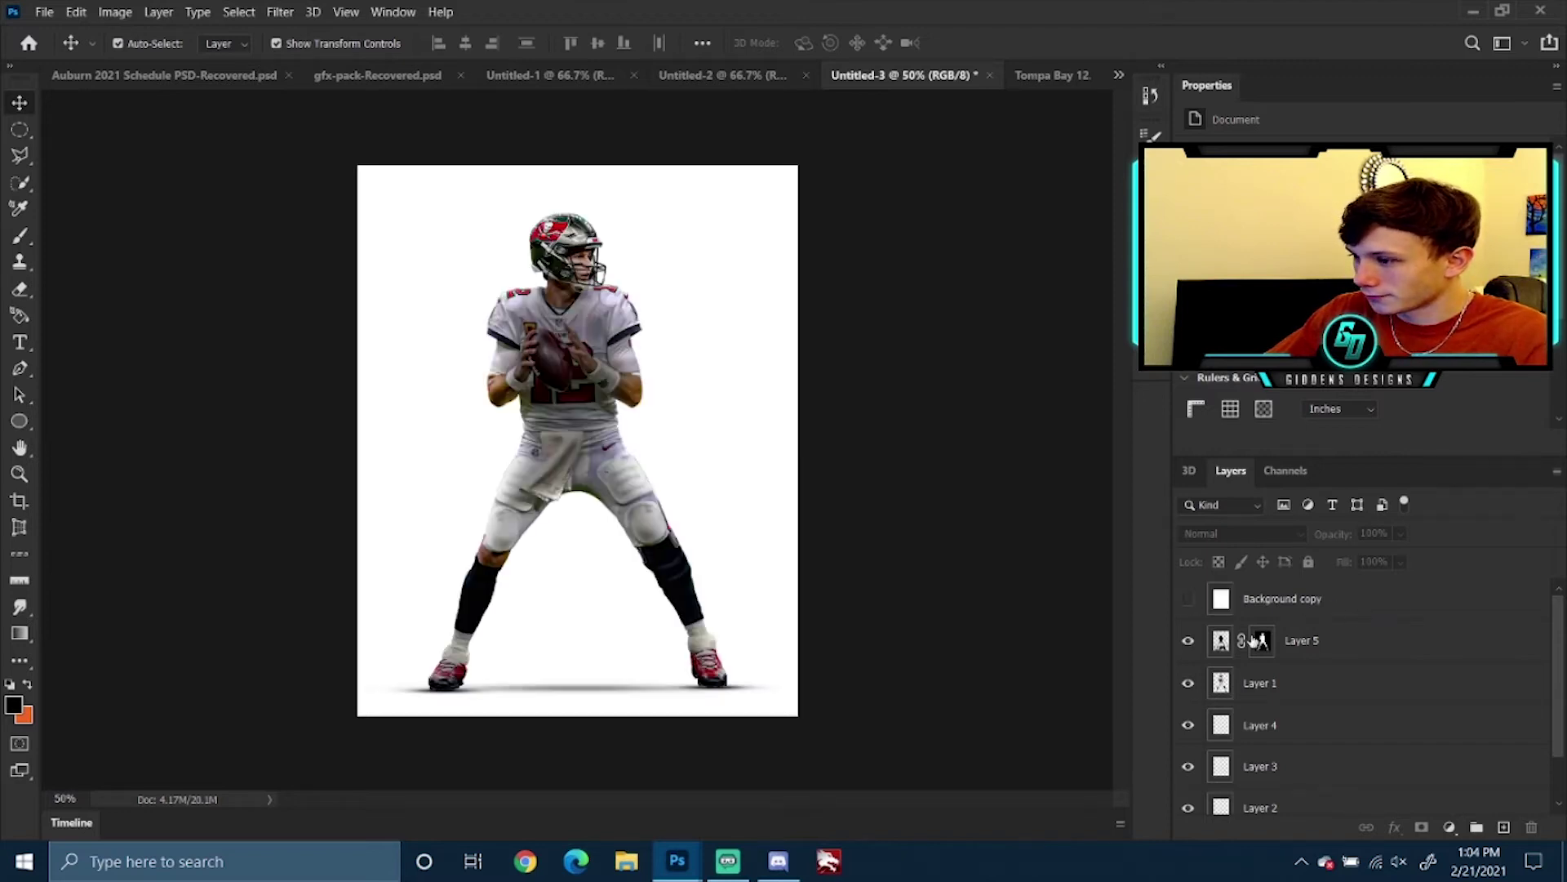
pyautogui.scroll(-1, 1221, 640)
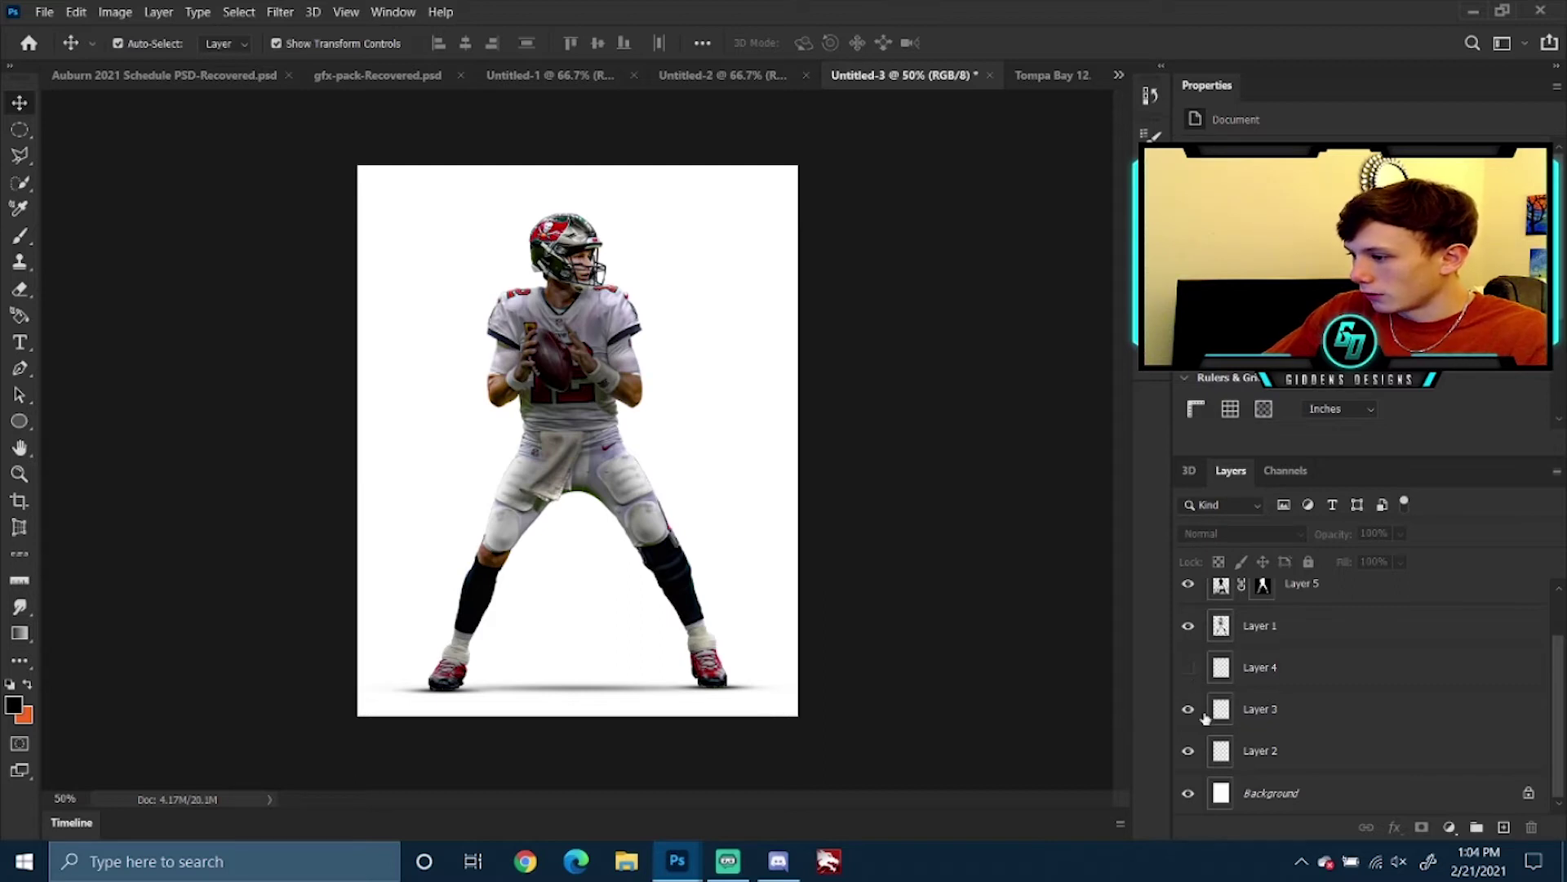
pyautogui.click(1185, 712)
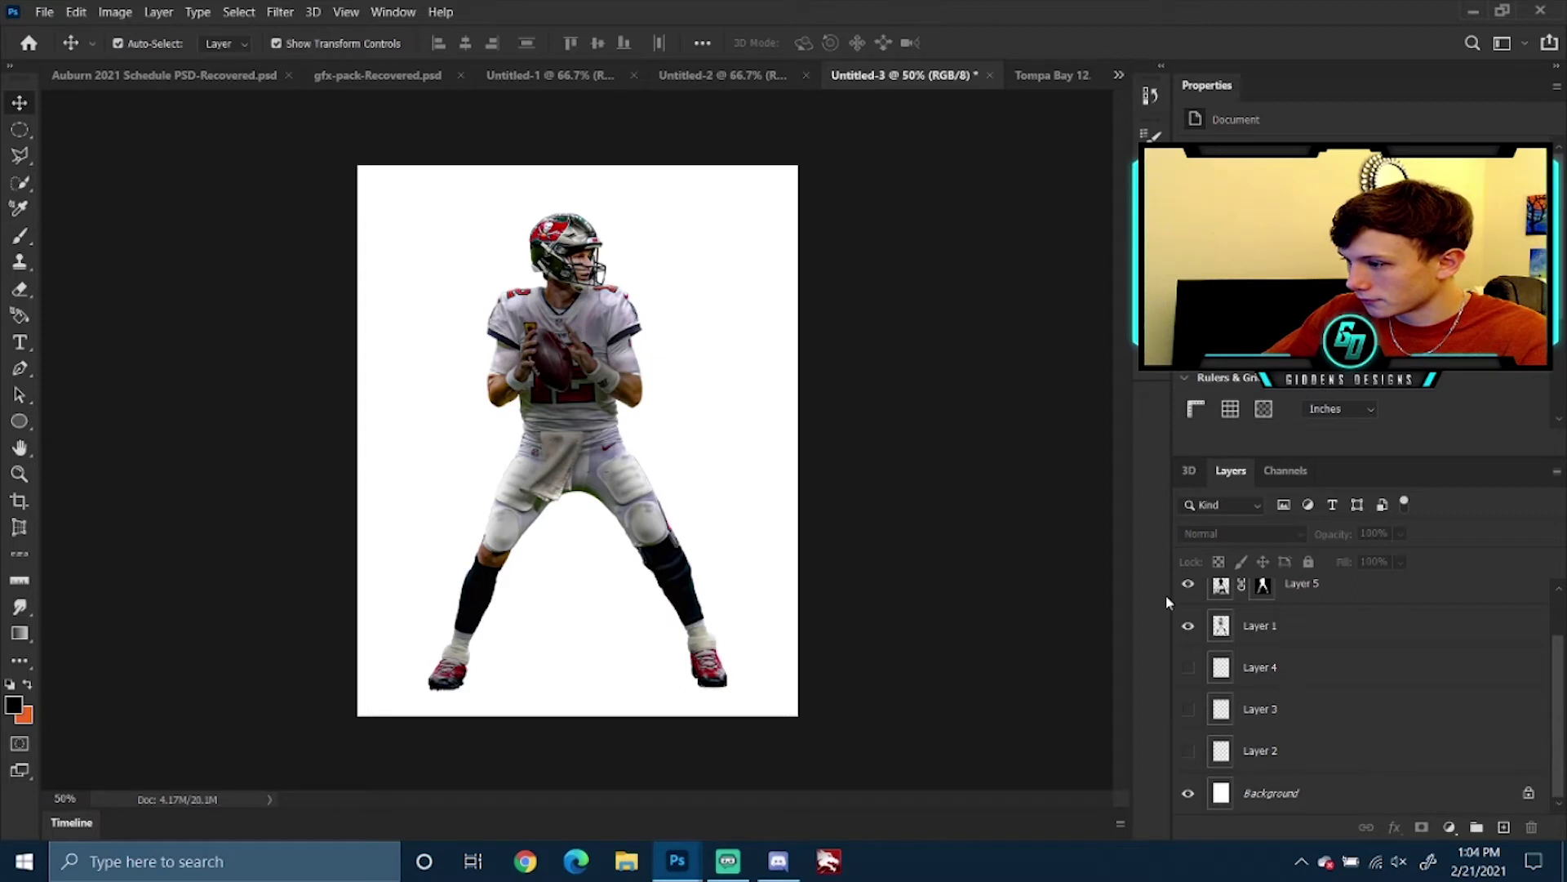
pyautogui.click(1189, 585)
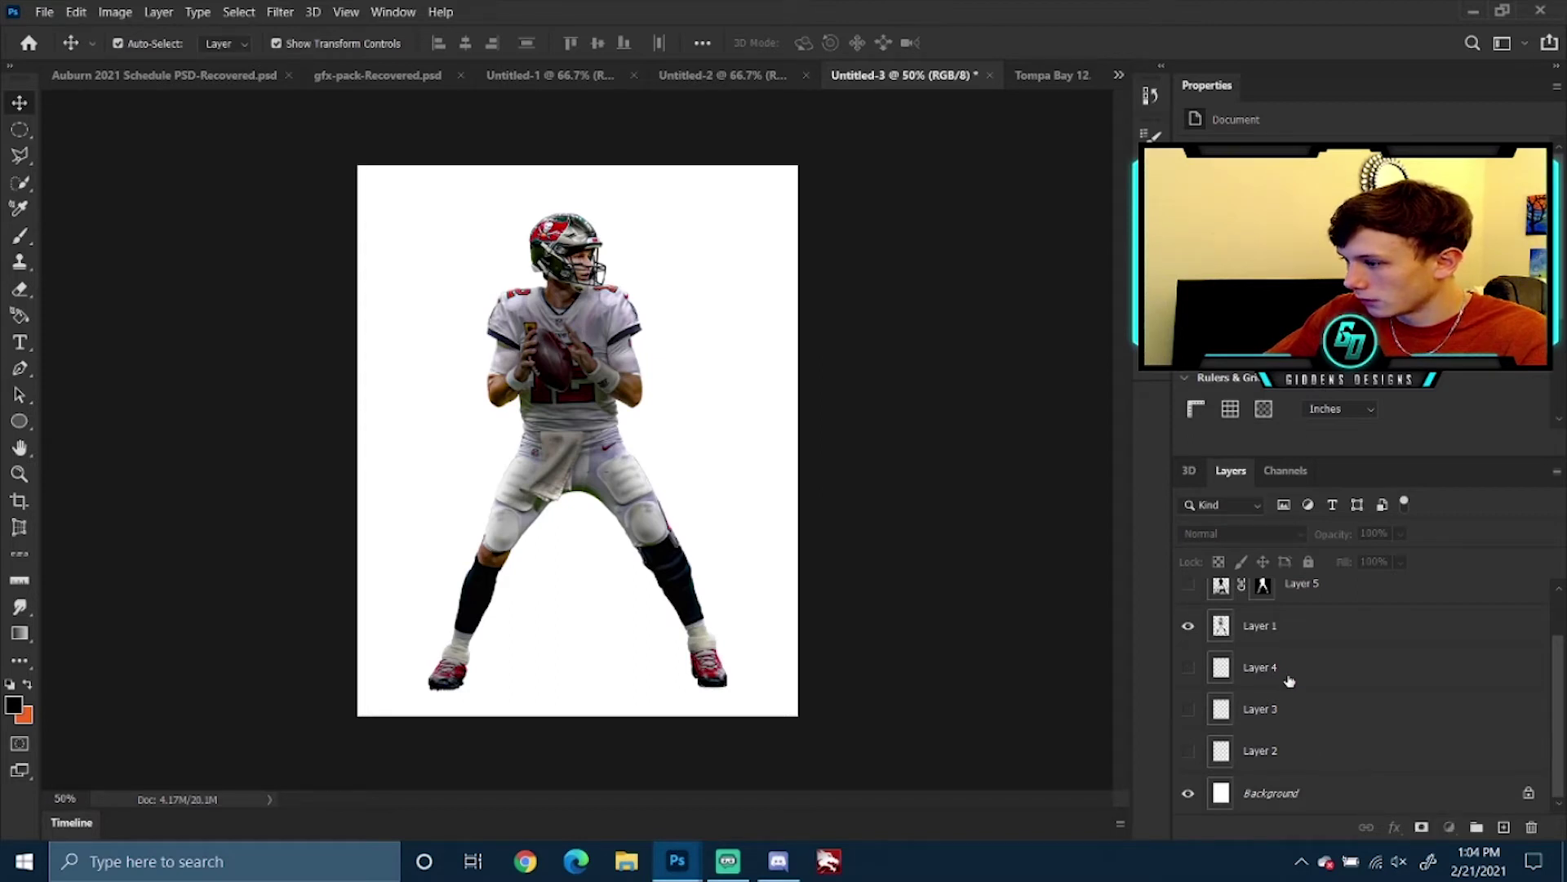
pyautogui.click(1285, 685)
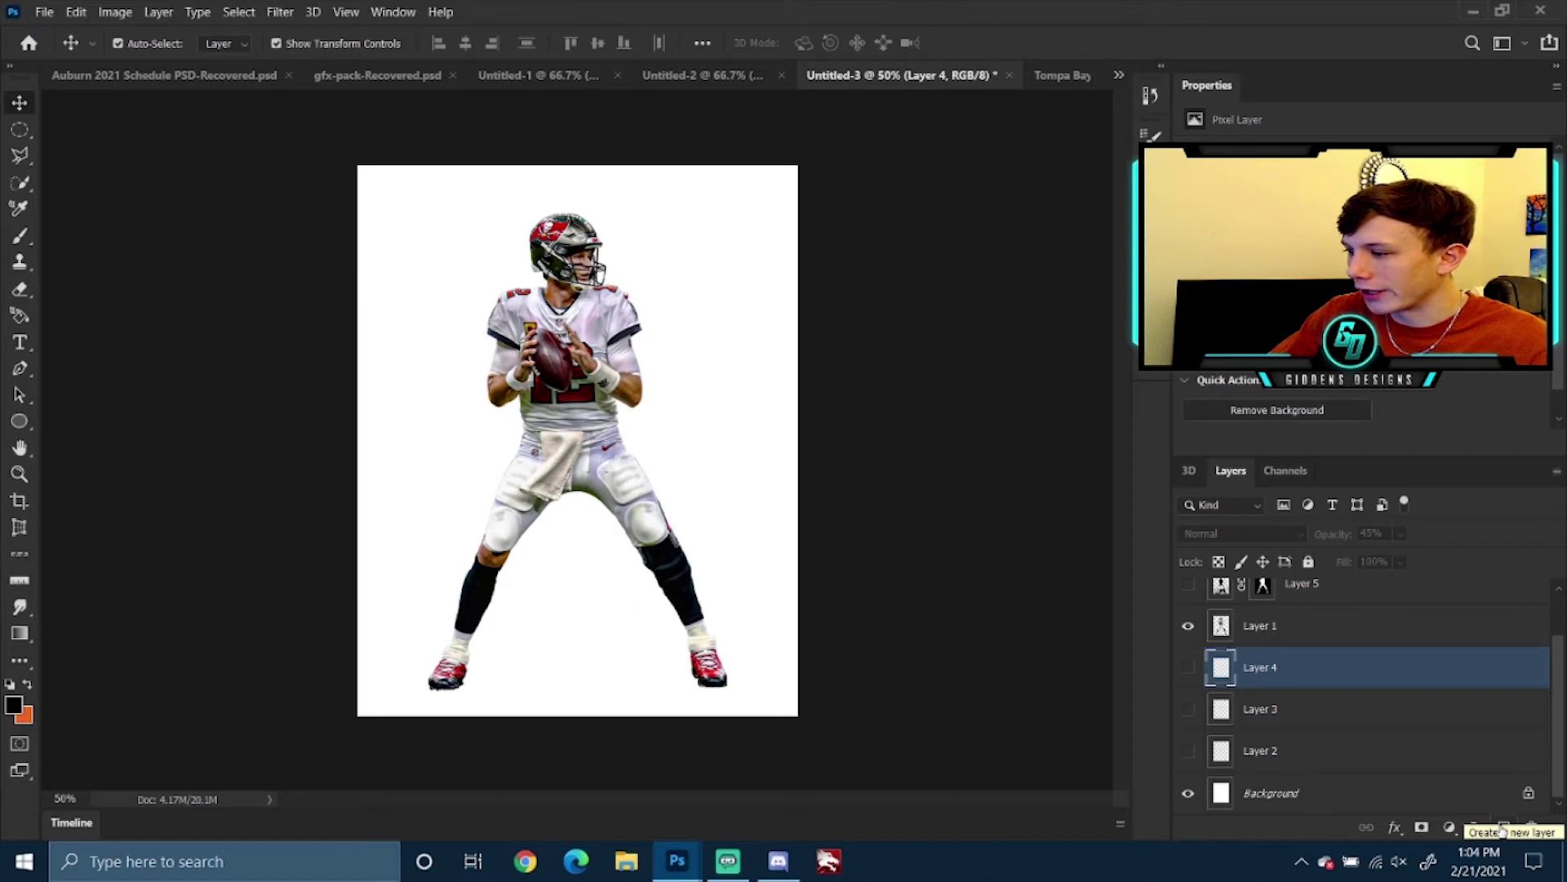
# Add a new layer and set the Brush tool to a smaller, flattened elliptical tip
pyautogui.click(1504, 827)
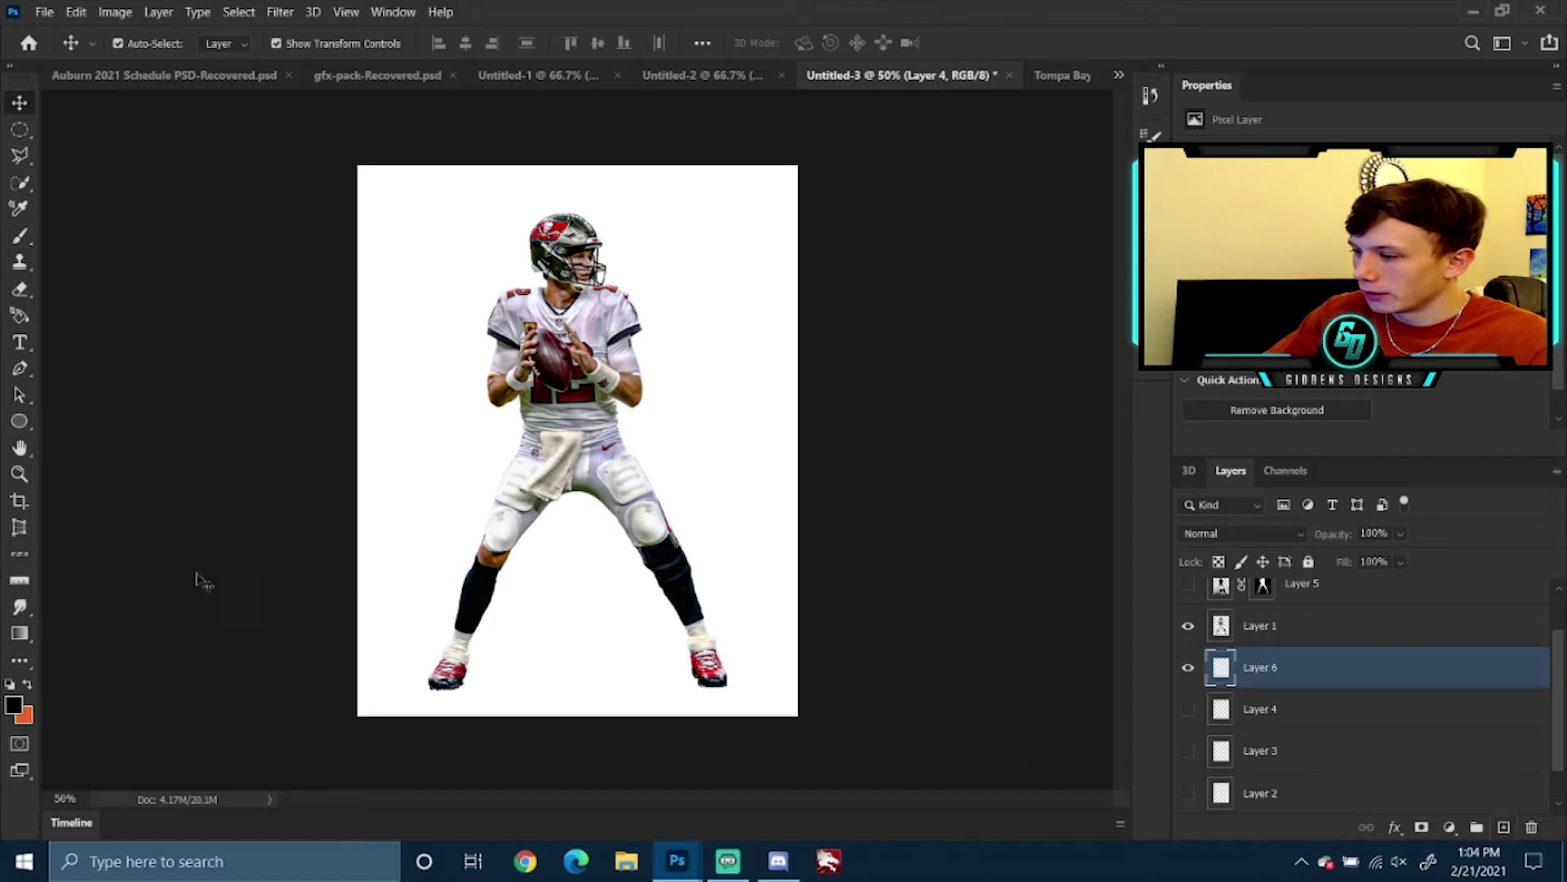
pyautogui.click(23, 237)
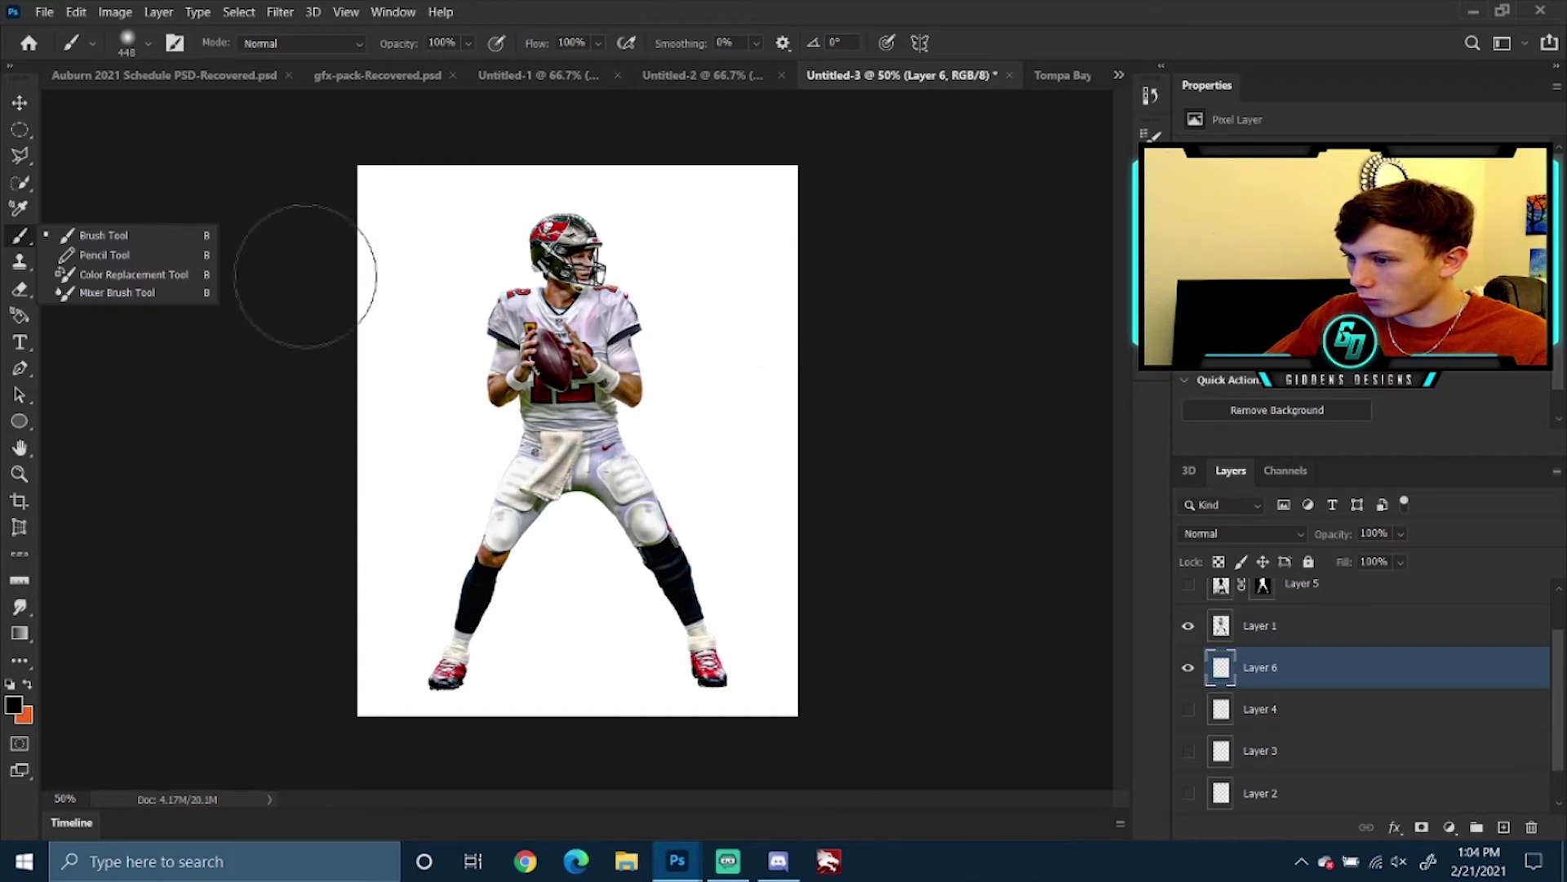
pyautogui.click(98, 235)
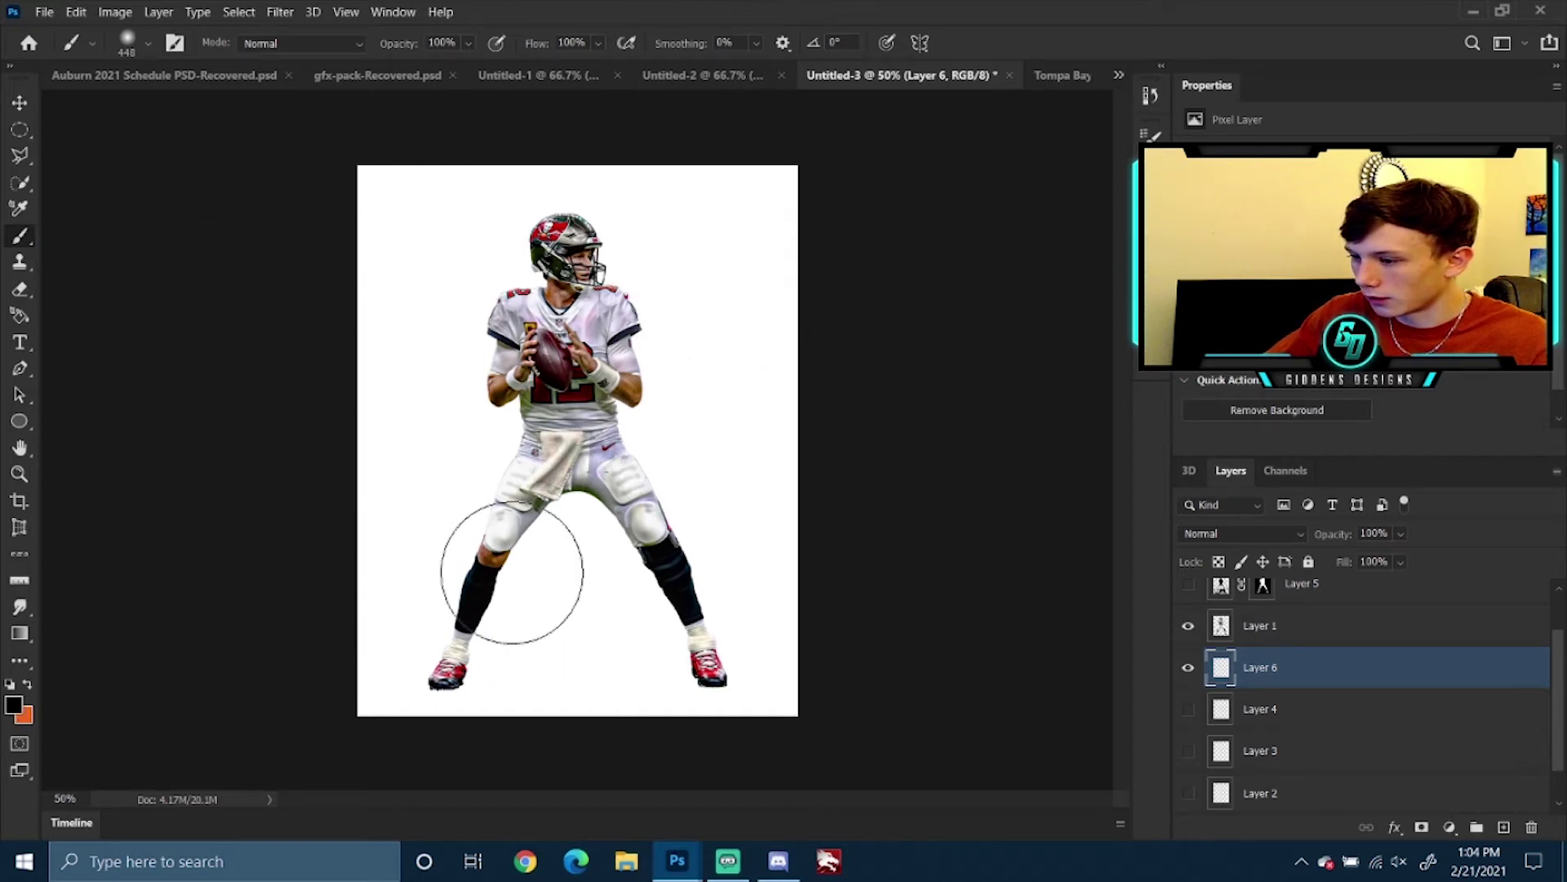
pyautogui.rightClick(523, 645)
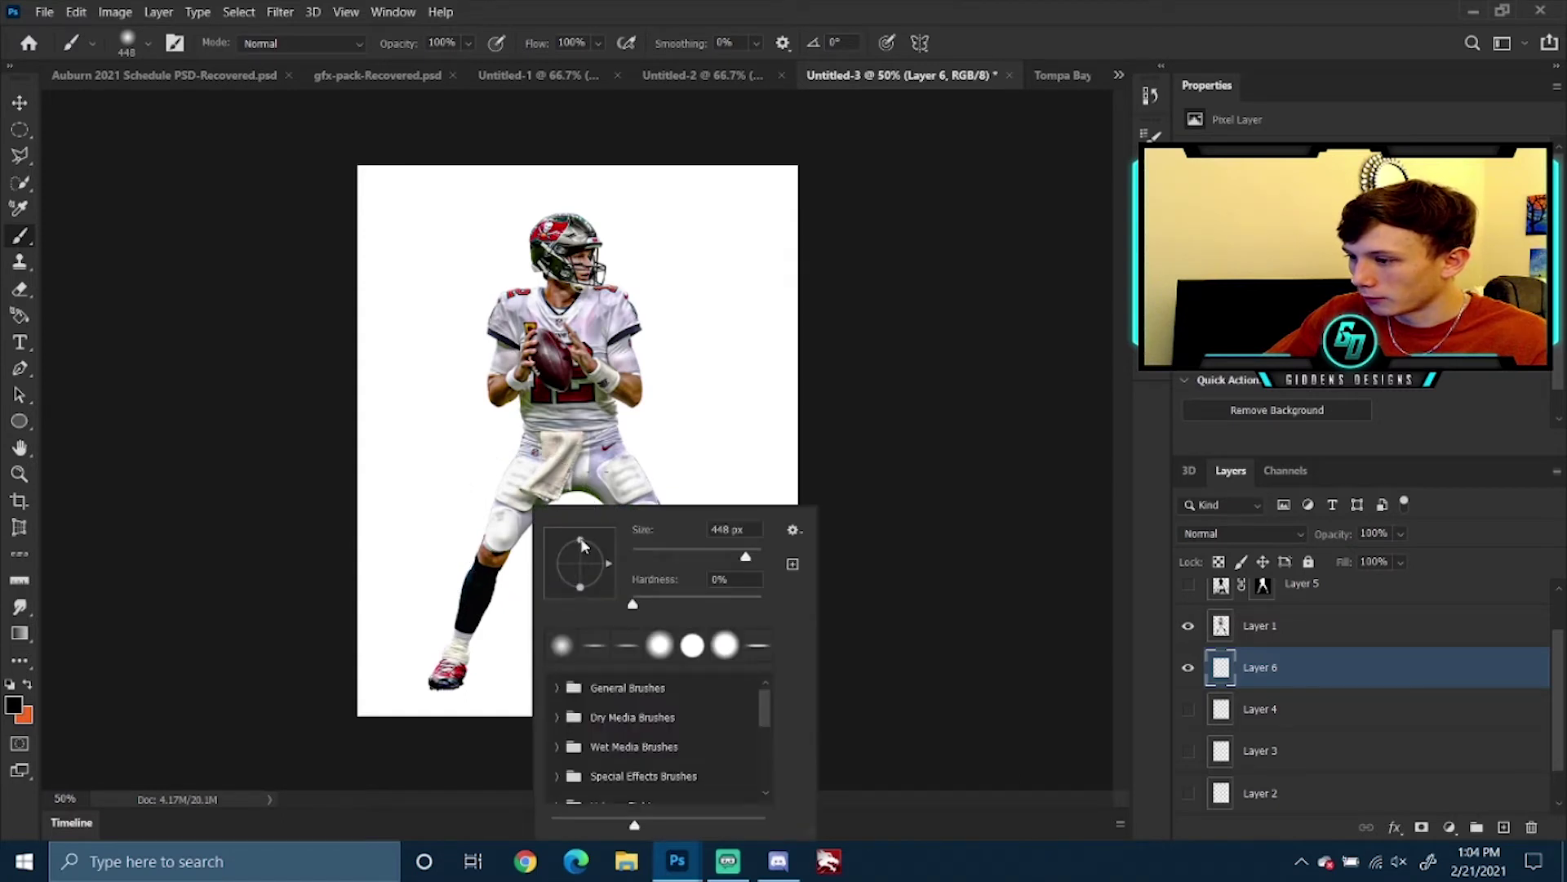
pyautogui.moveTo(581, 542); pyautogui.dragTo(583, 560)
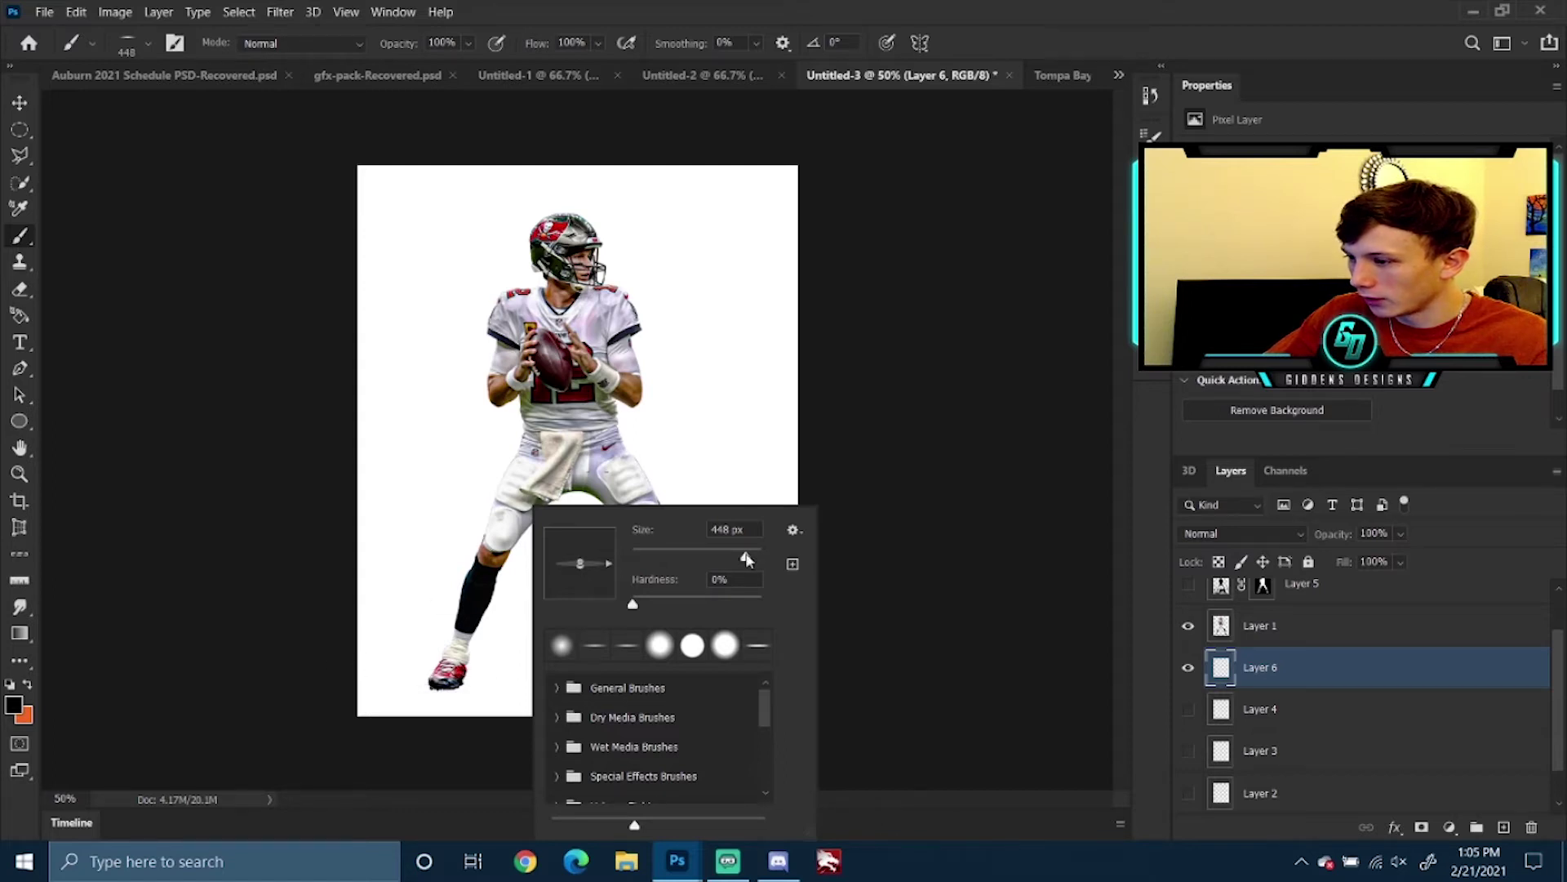
pyautogui.moveTo(746, 558); pyautogui.dragTo(731, 558)
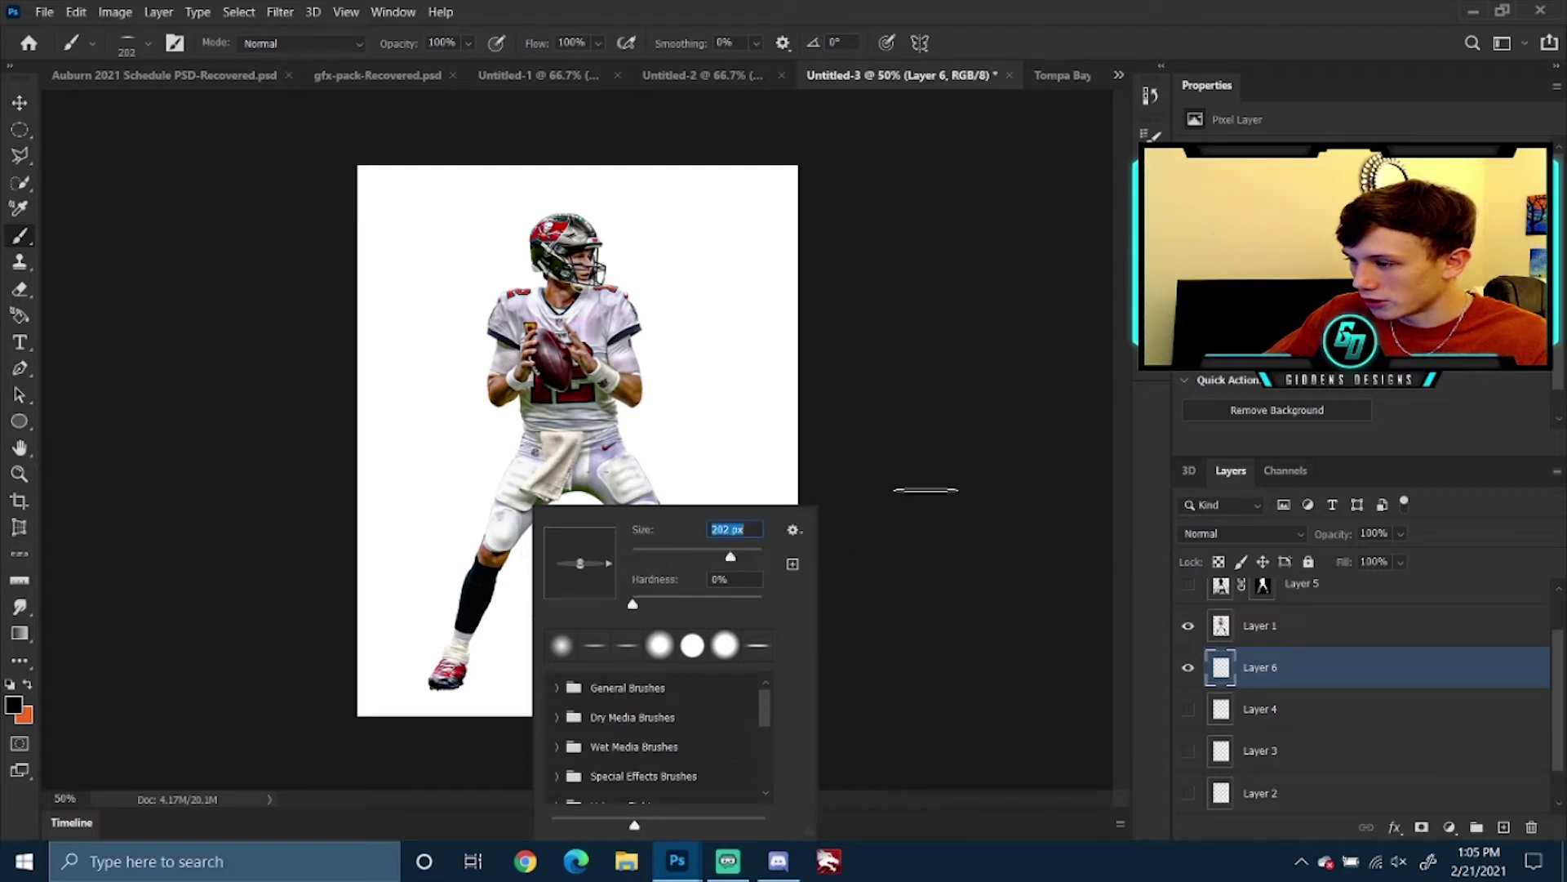
pyautogui.click(951, 529)
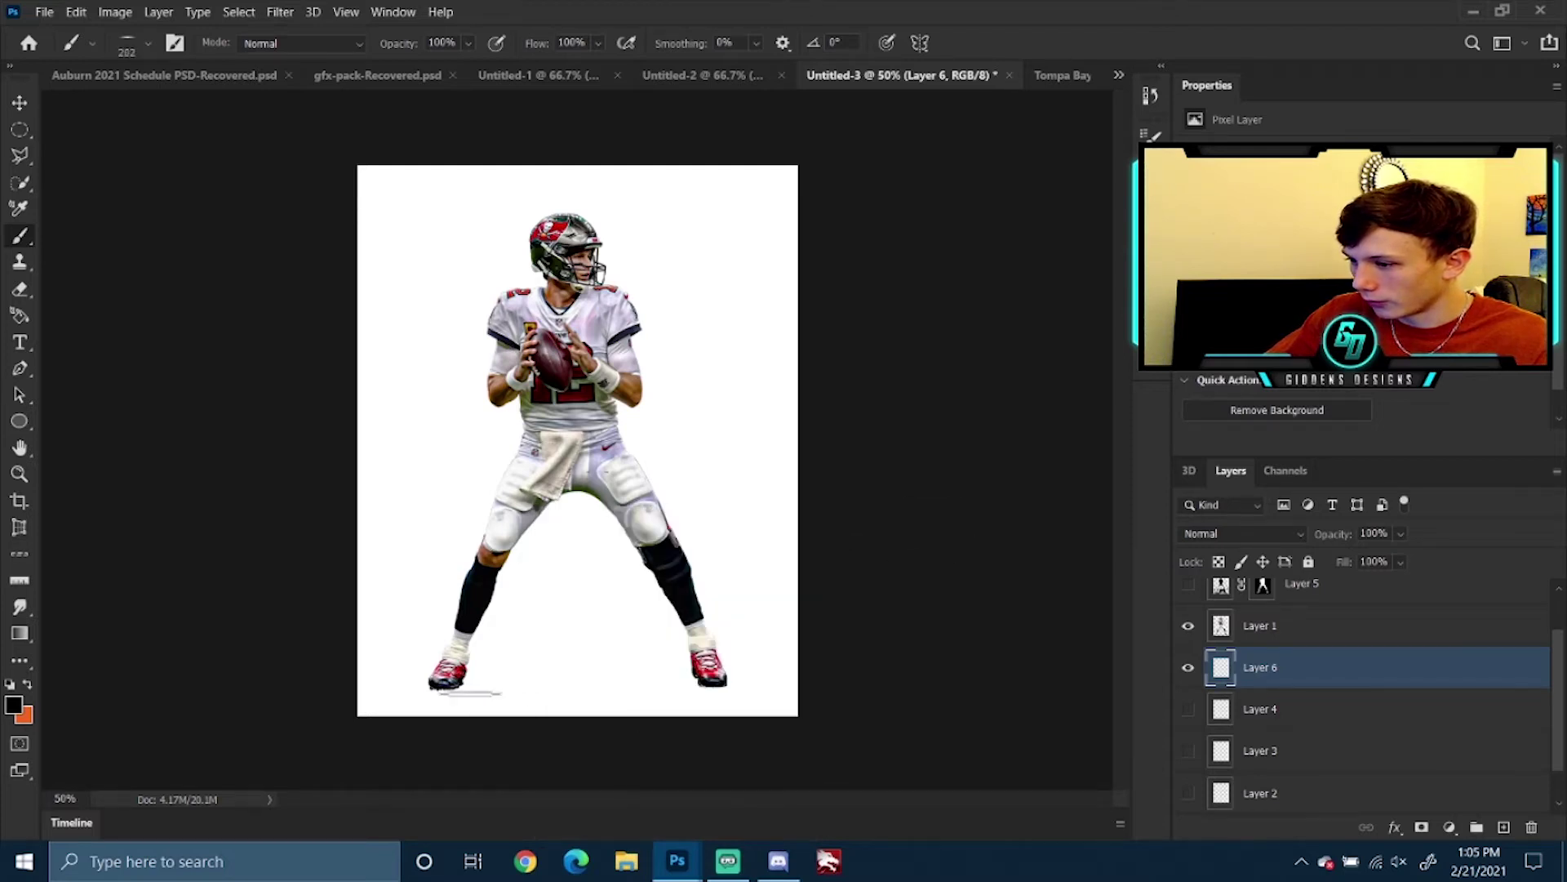
# Paint a flat dark shadow under the left shoe, redoing the stroke once
pyautogui.click(446, 691)
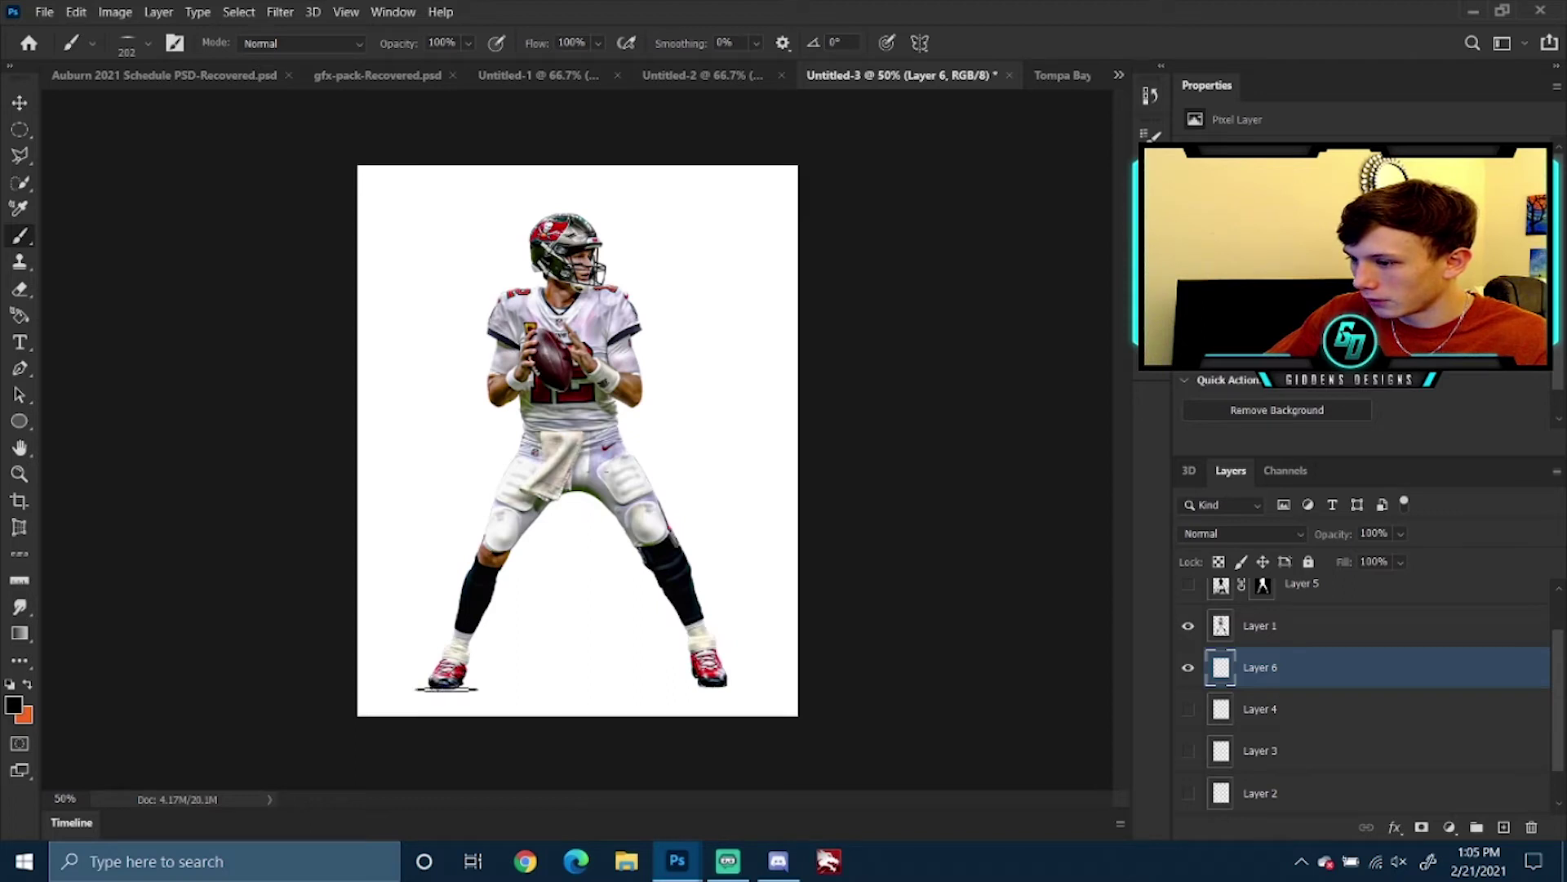
pyautogui.hotkey('ctrl', 'z')
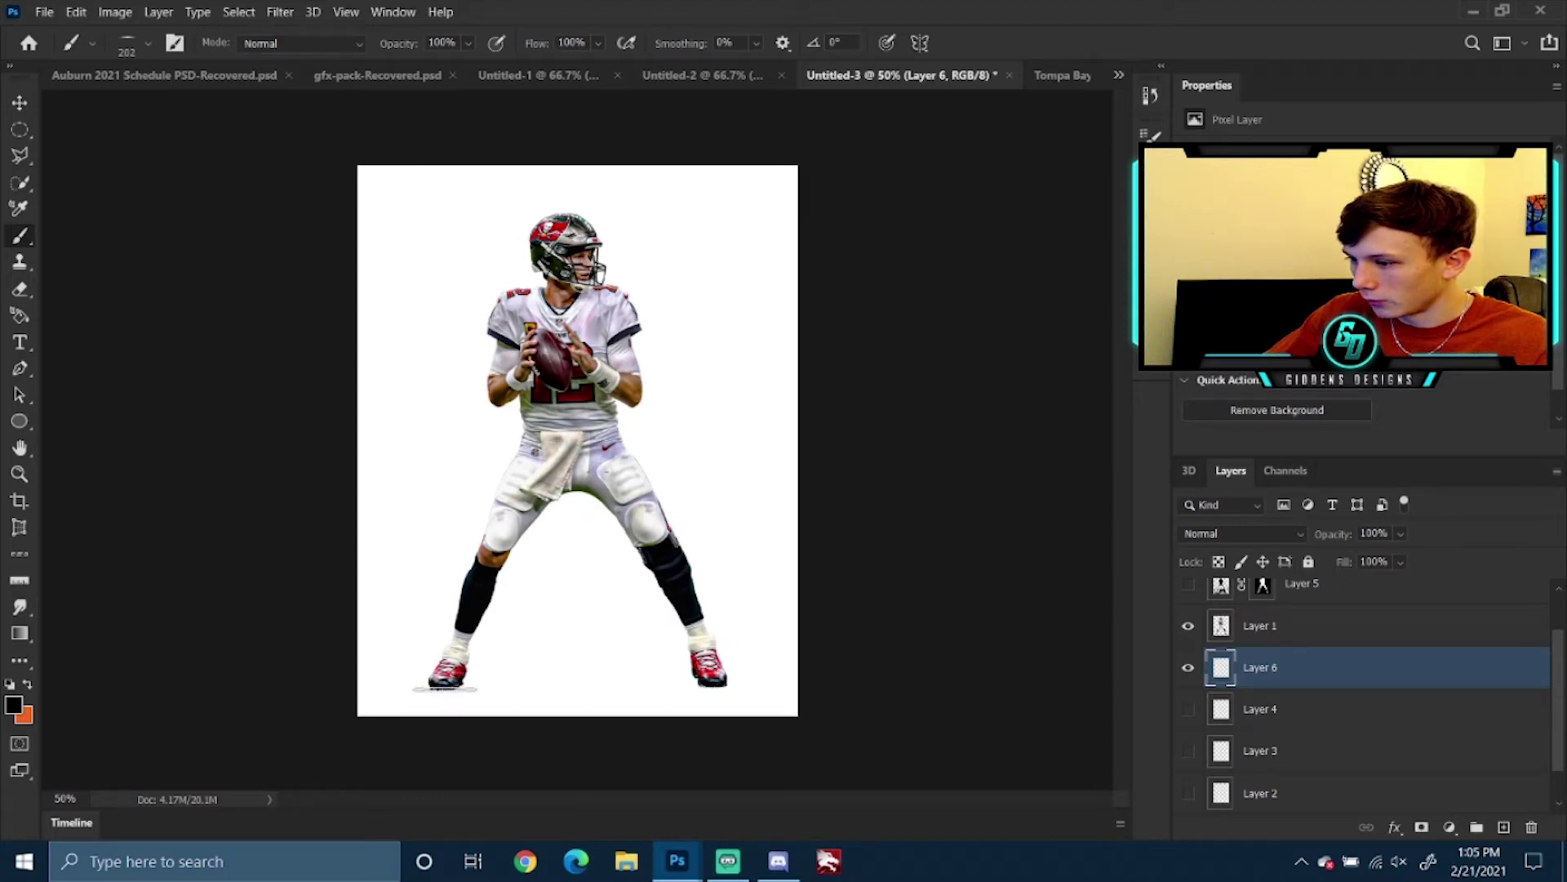
pyautogui.click(446, 691)
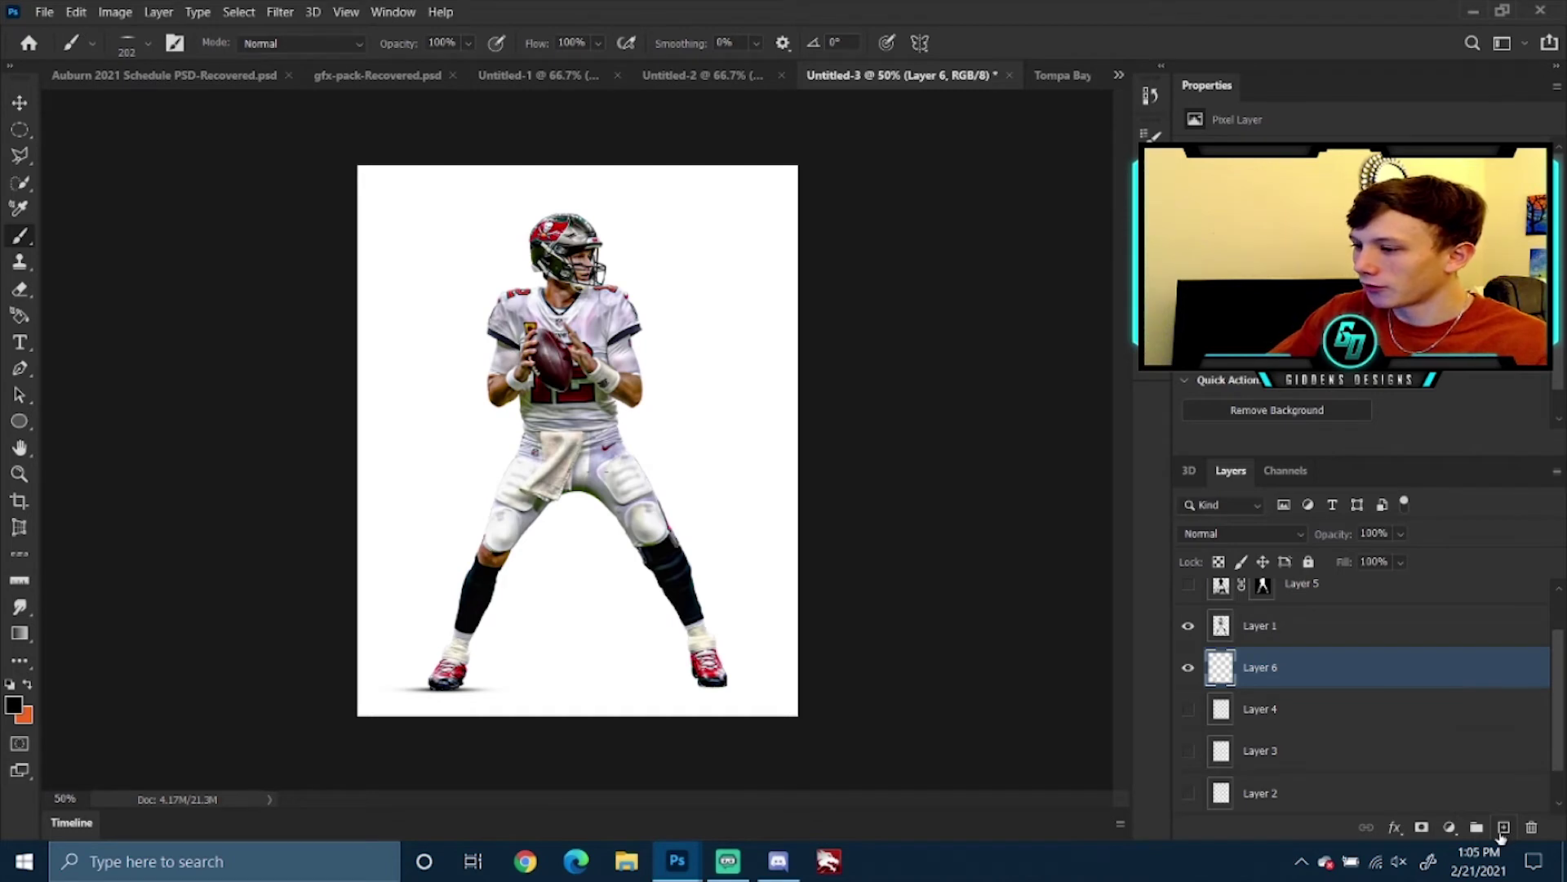
# On a new layer, brush a flat dark shadow under the right shoe, redoing the last stroke
pyautogui.click(1502, 828)
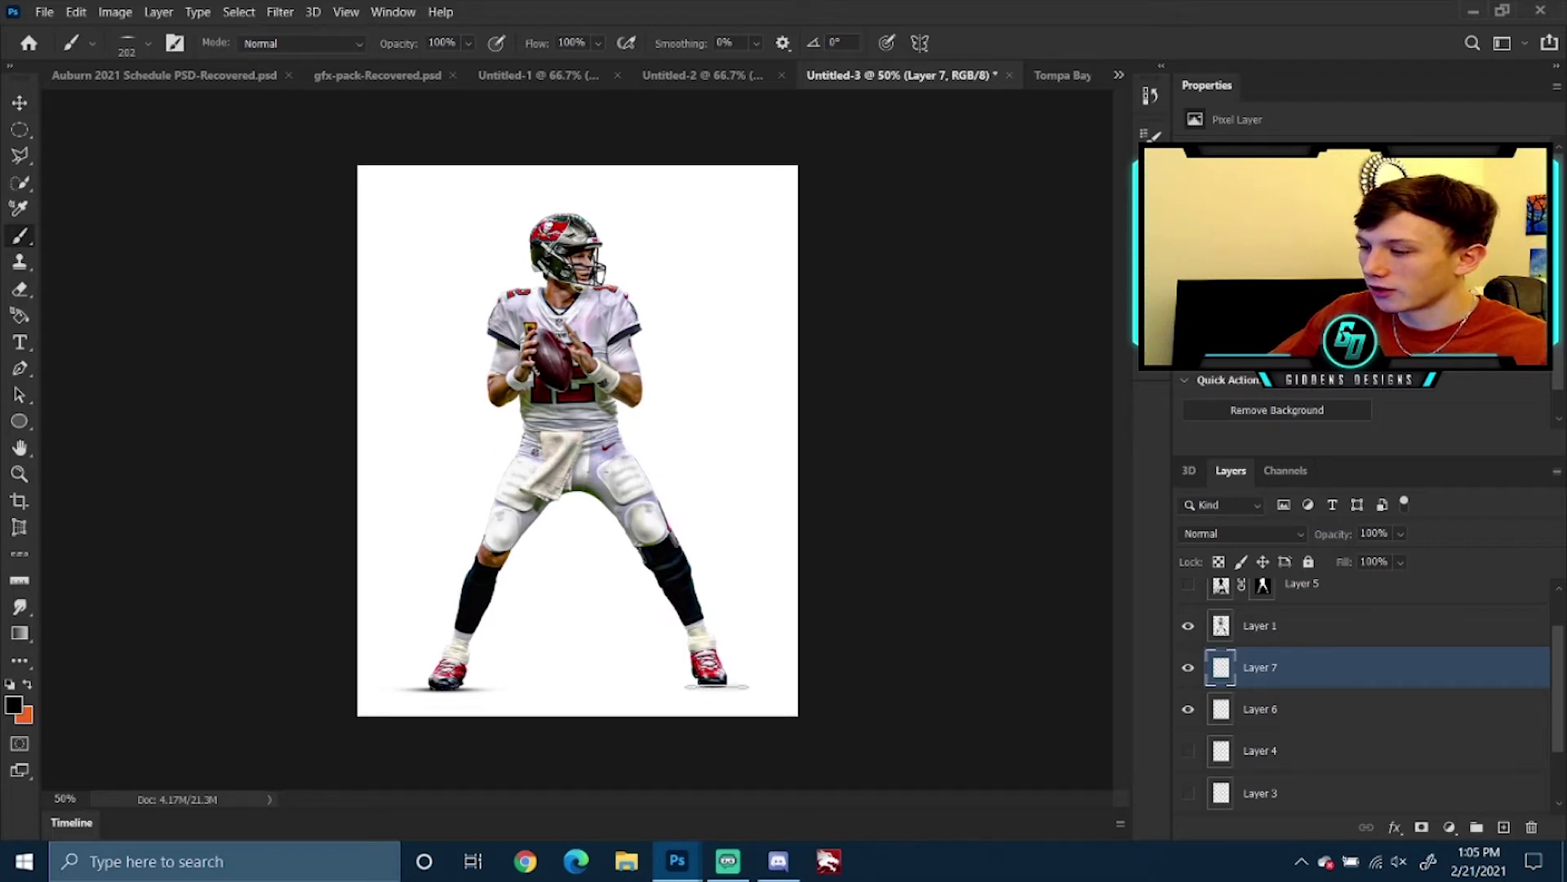
pyautogui.click(715, 687)
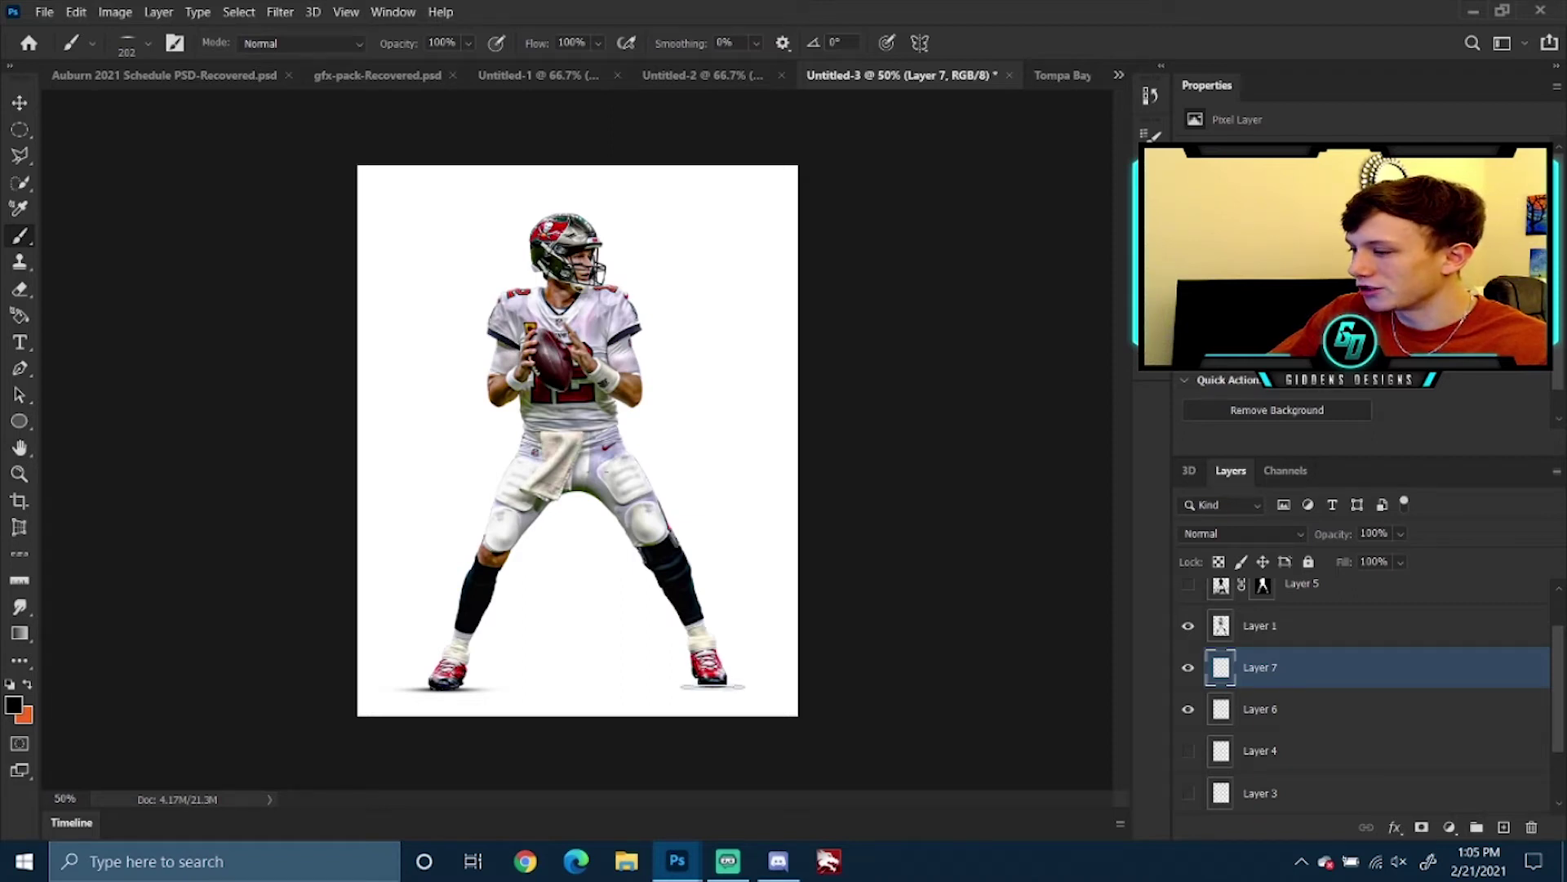
pyautogui.click(713, 687)
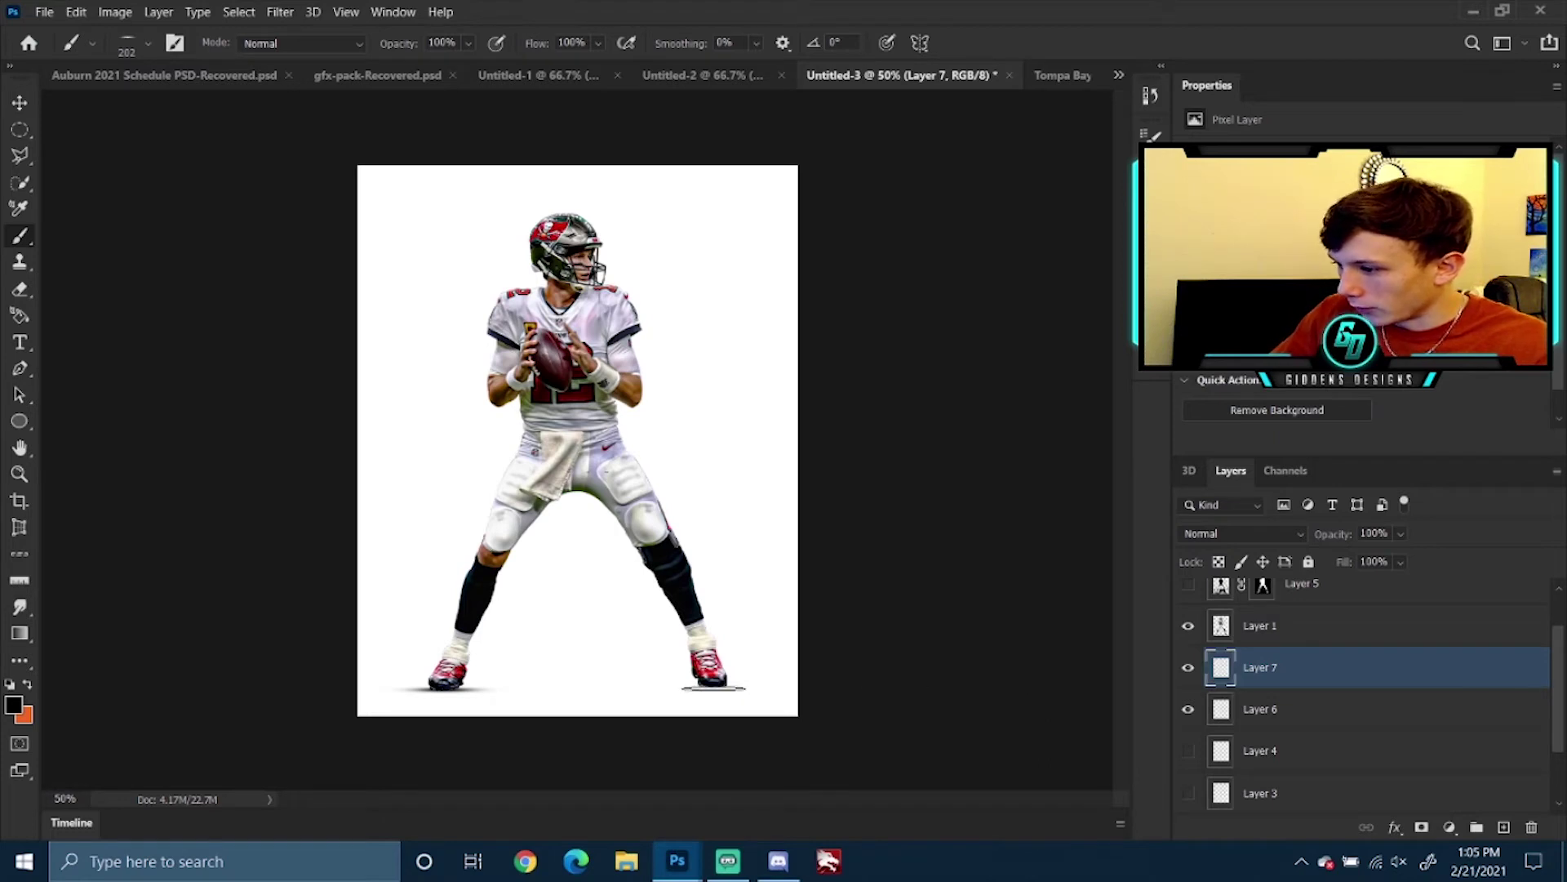
pyautogui.hotkey('ctrl', 'z')
pyautogui.click(714, 688)
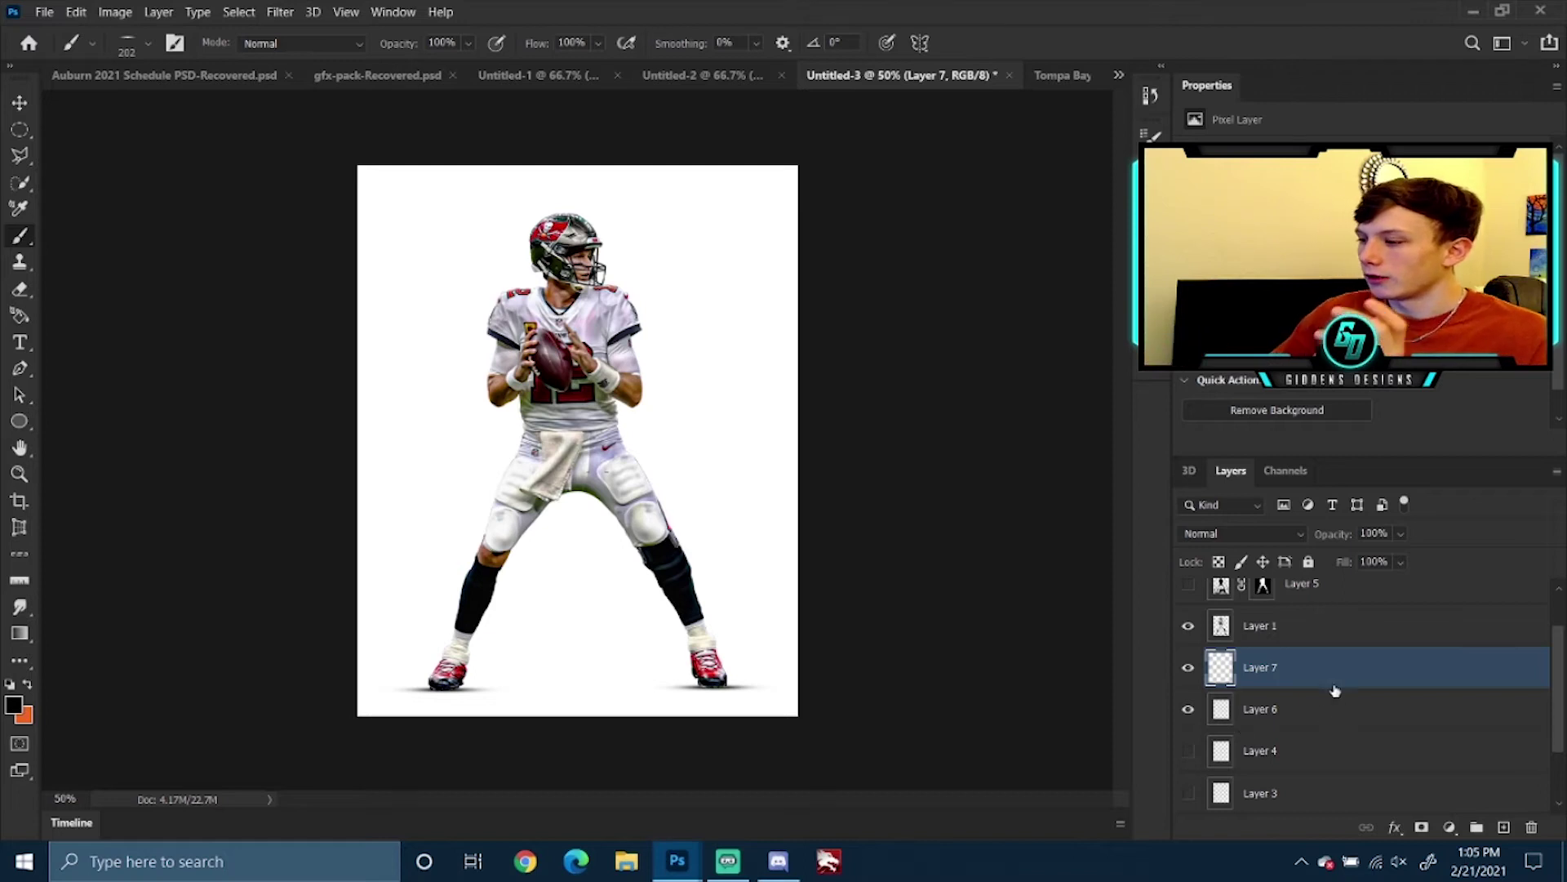
# On new Layer 8, enlarge the brush to about 700 px and paint a wide shadow beneath both feet
pyautogui.click(1502, 828)
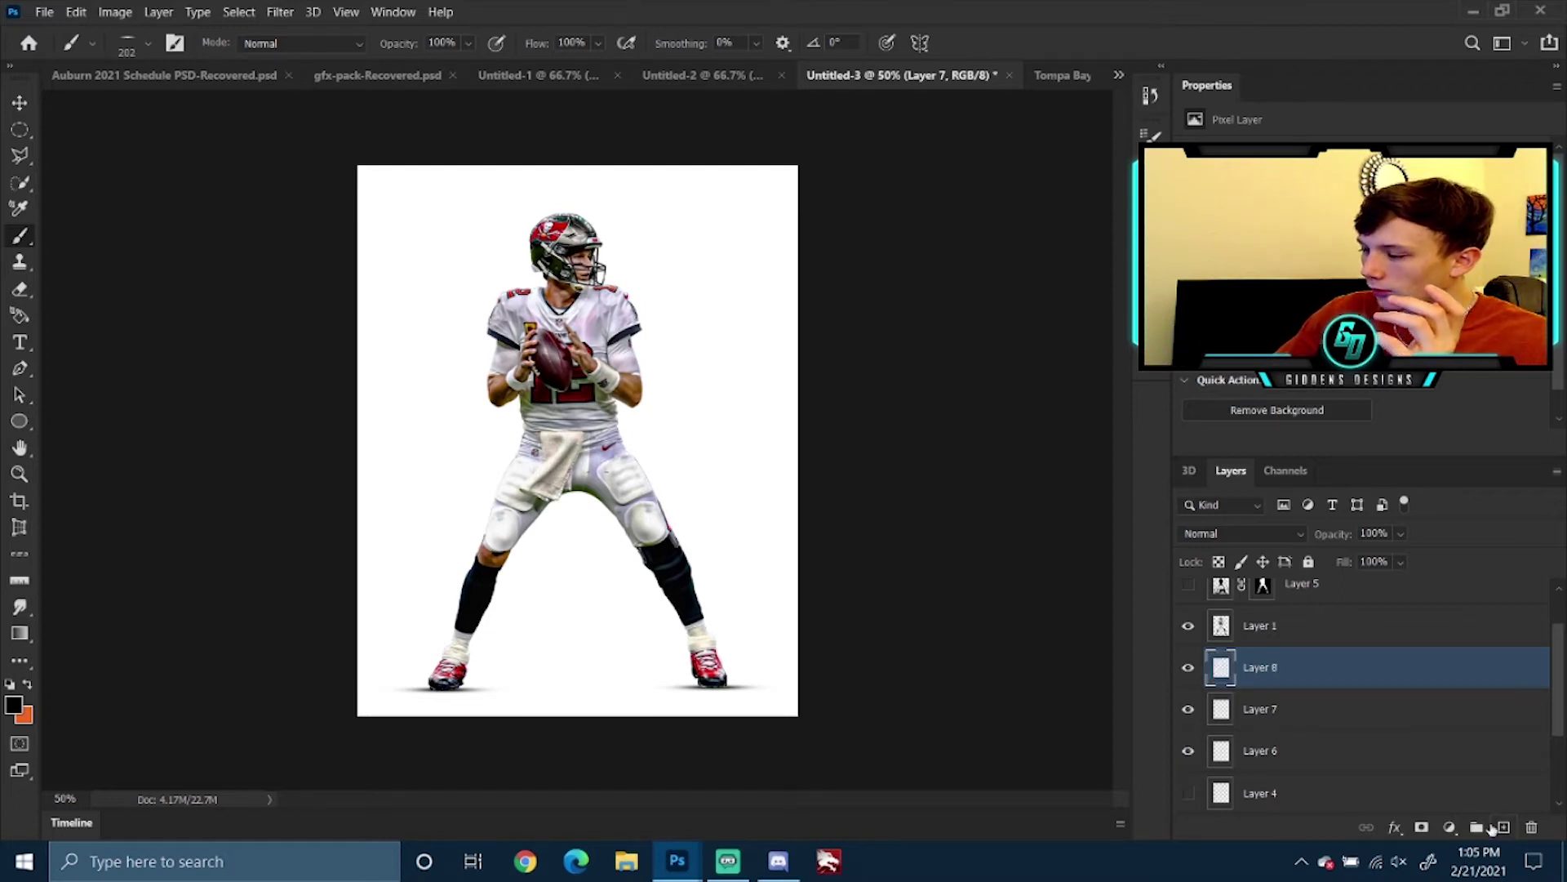
pyautogui.rightClick(566, 688)
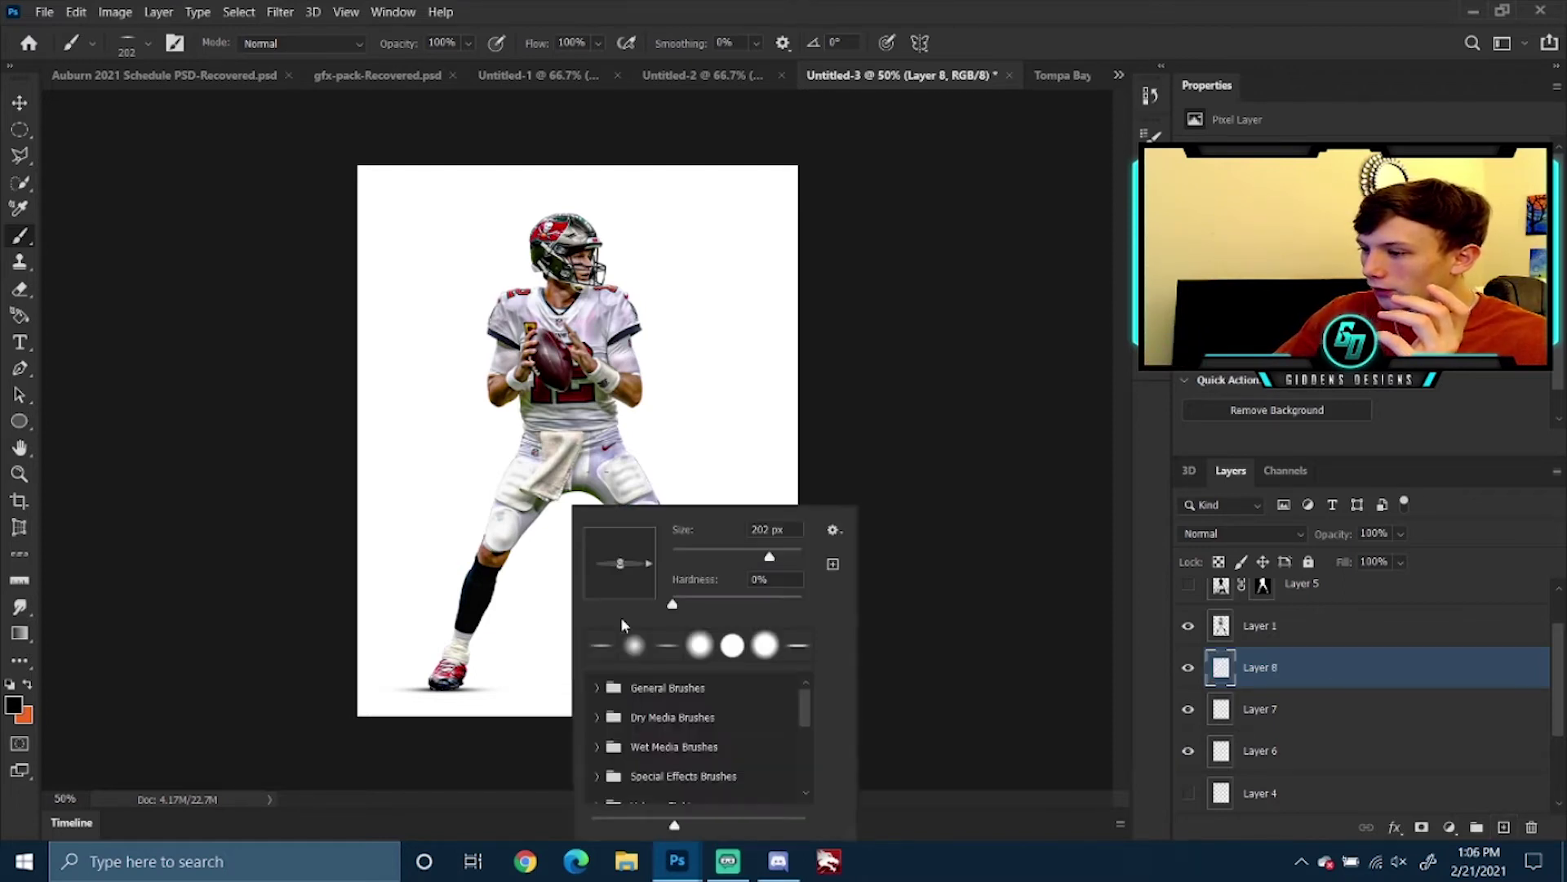
pyautogui.moveTo(777, 558); pyautogui.dragTo(792, 559)
pyautogui.click(962, 463)
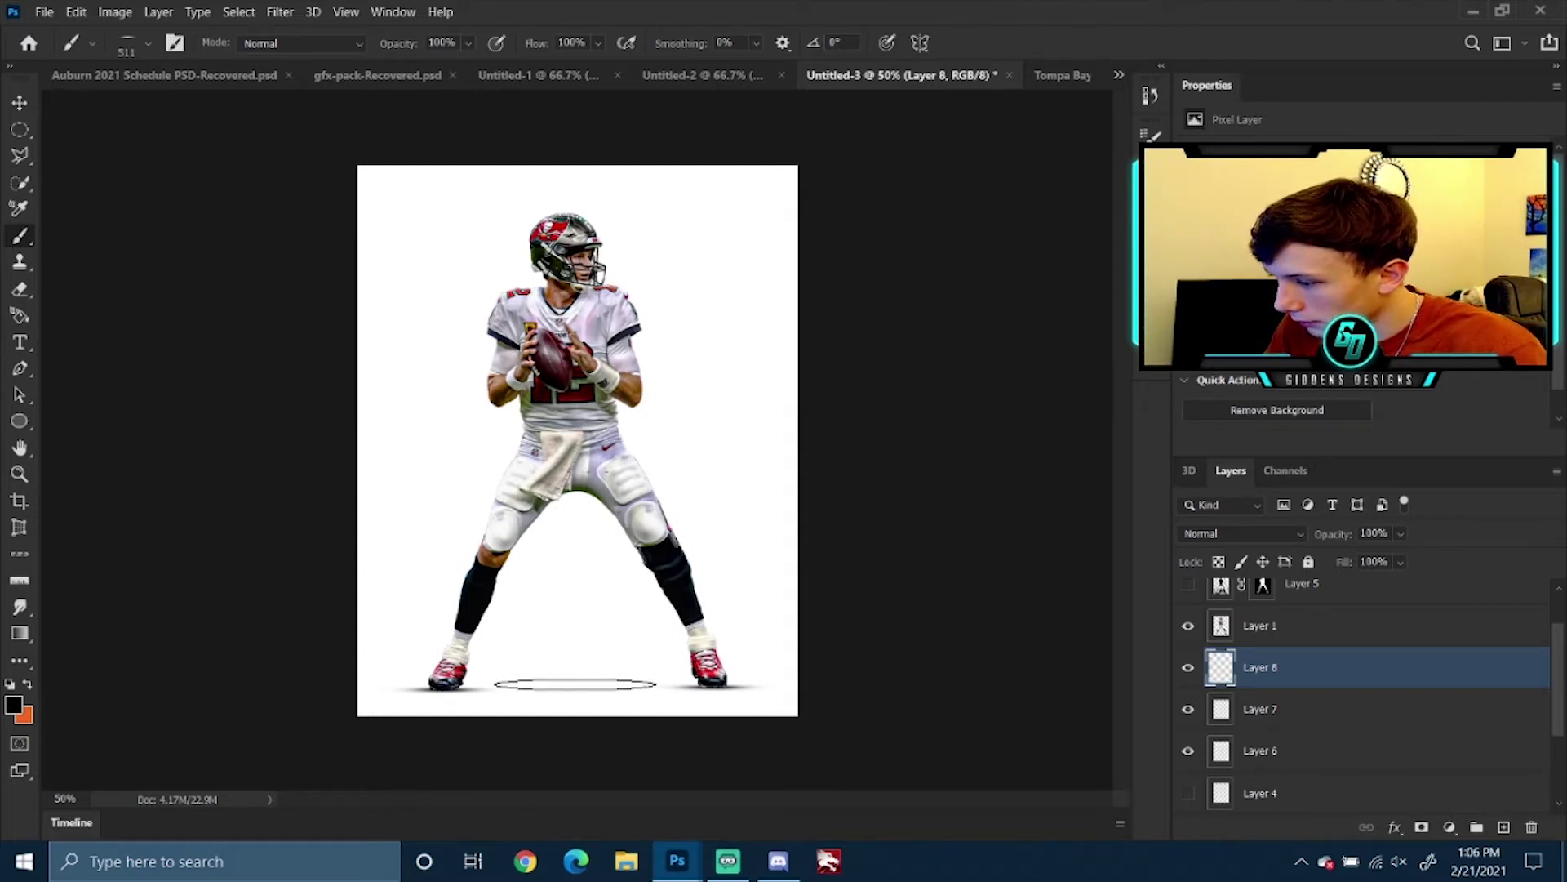
pyautogui.press(']')
pyautogui.press(']')
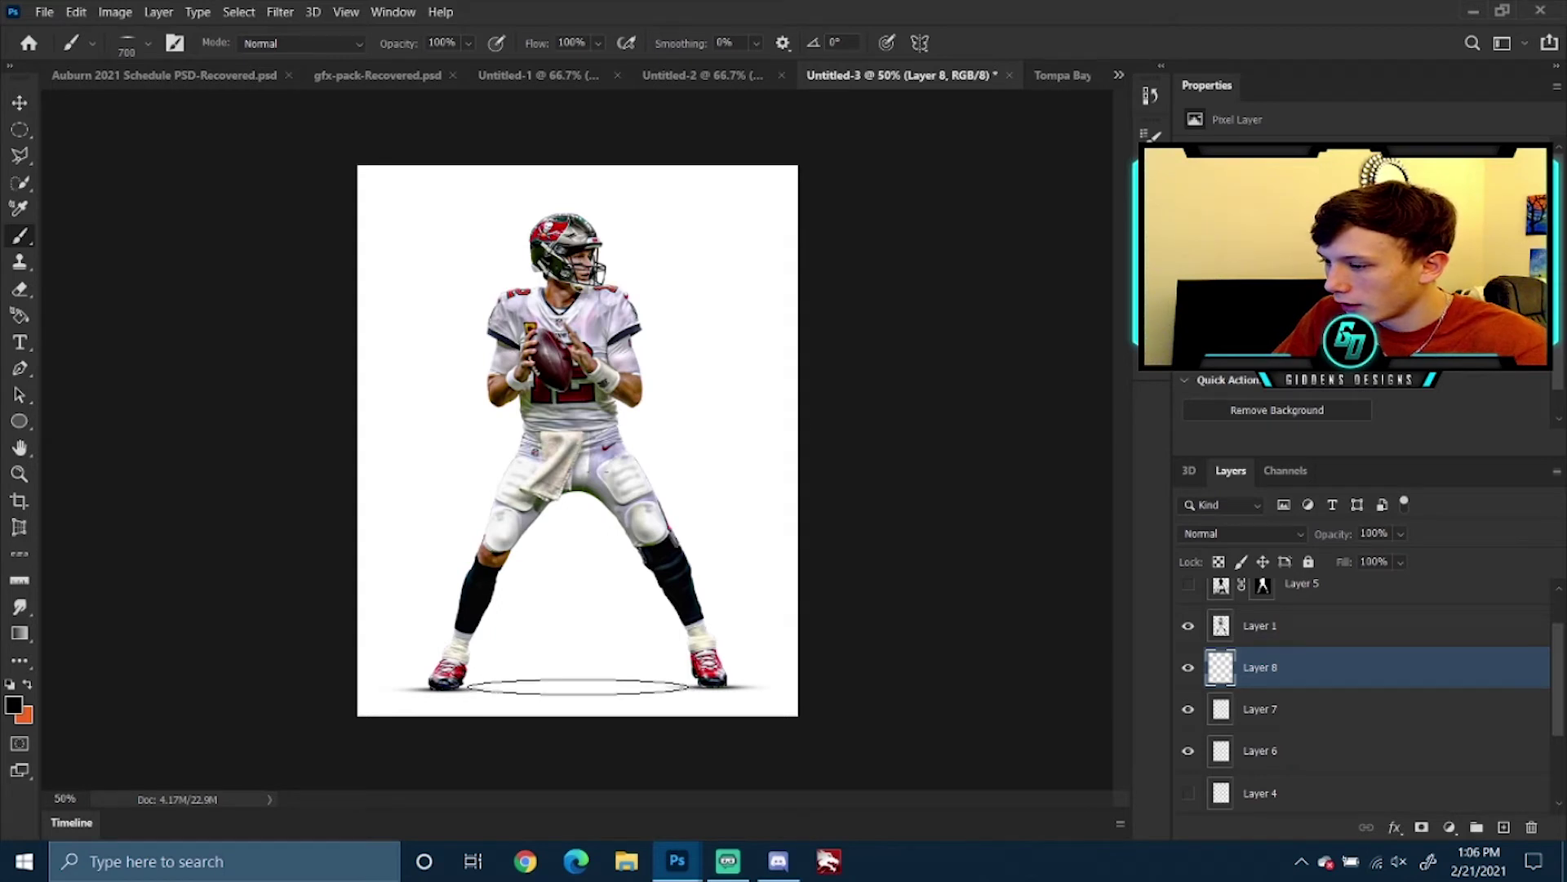
pyautogui.rightClick(578, 690)
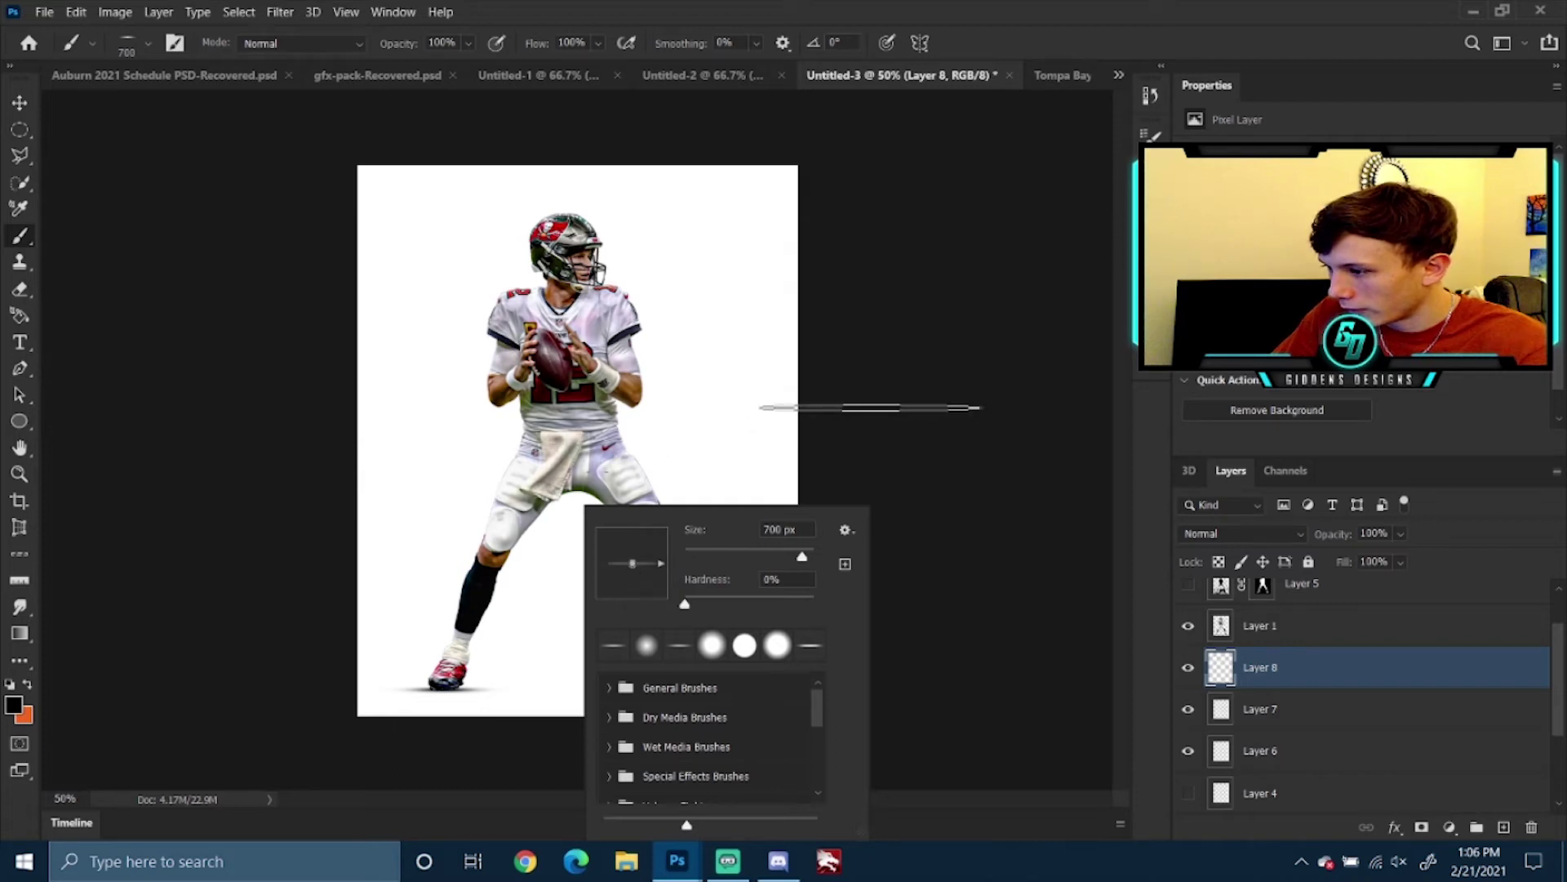
pyautogui.click(947, 409)
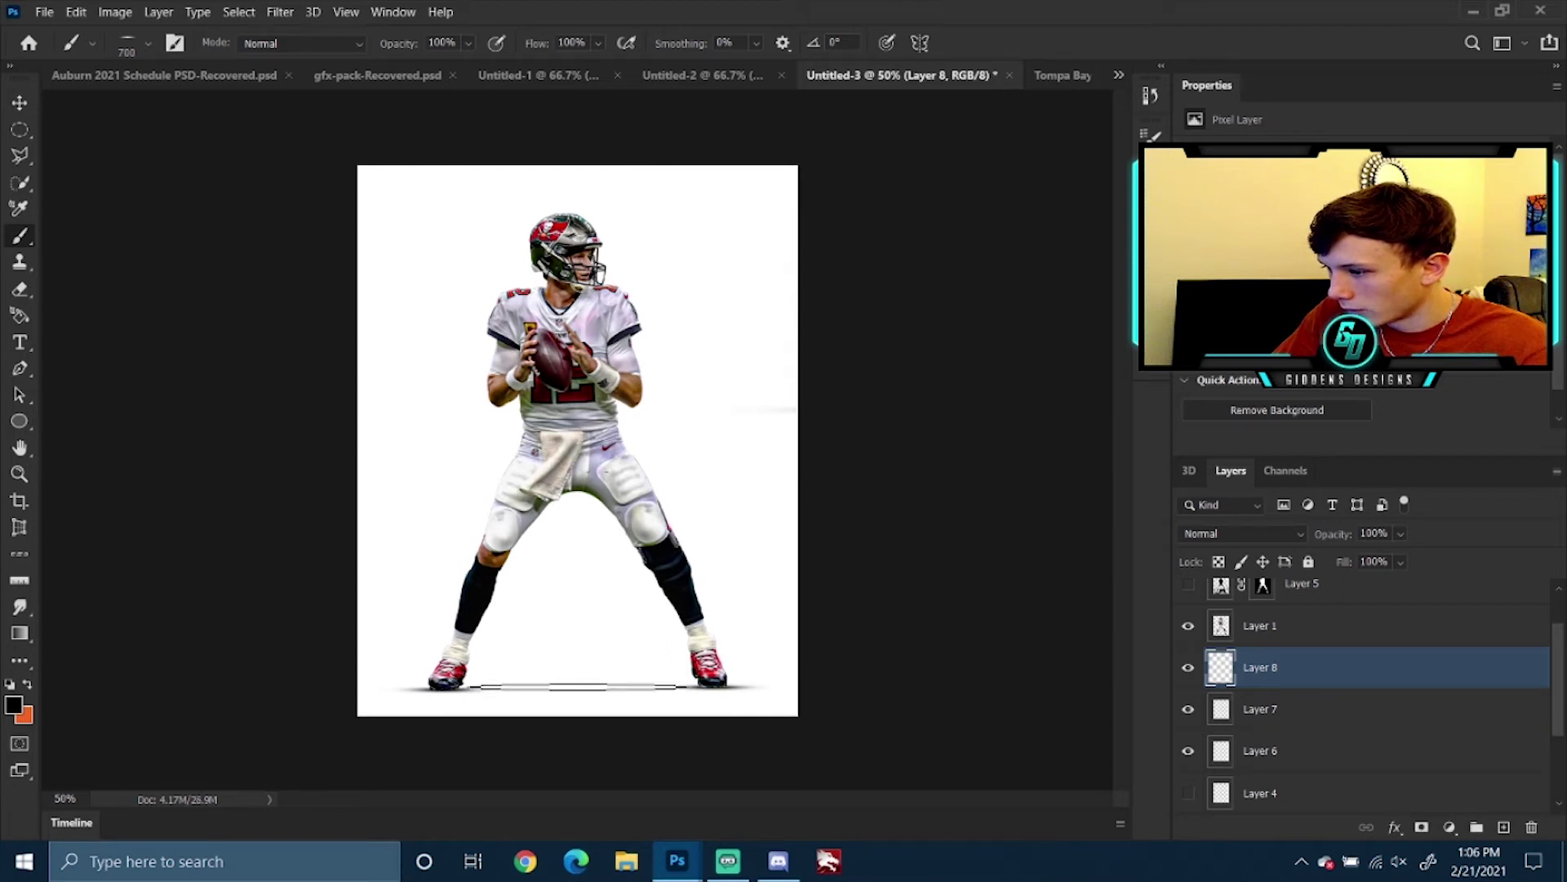
pyautogui.click(578, 686)
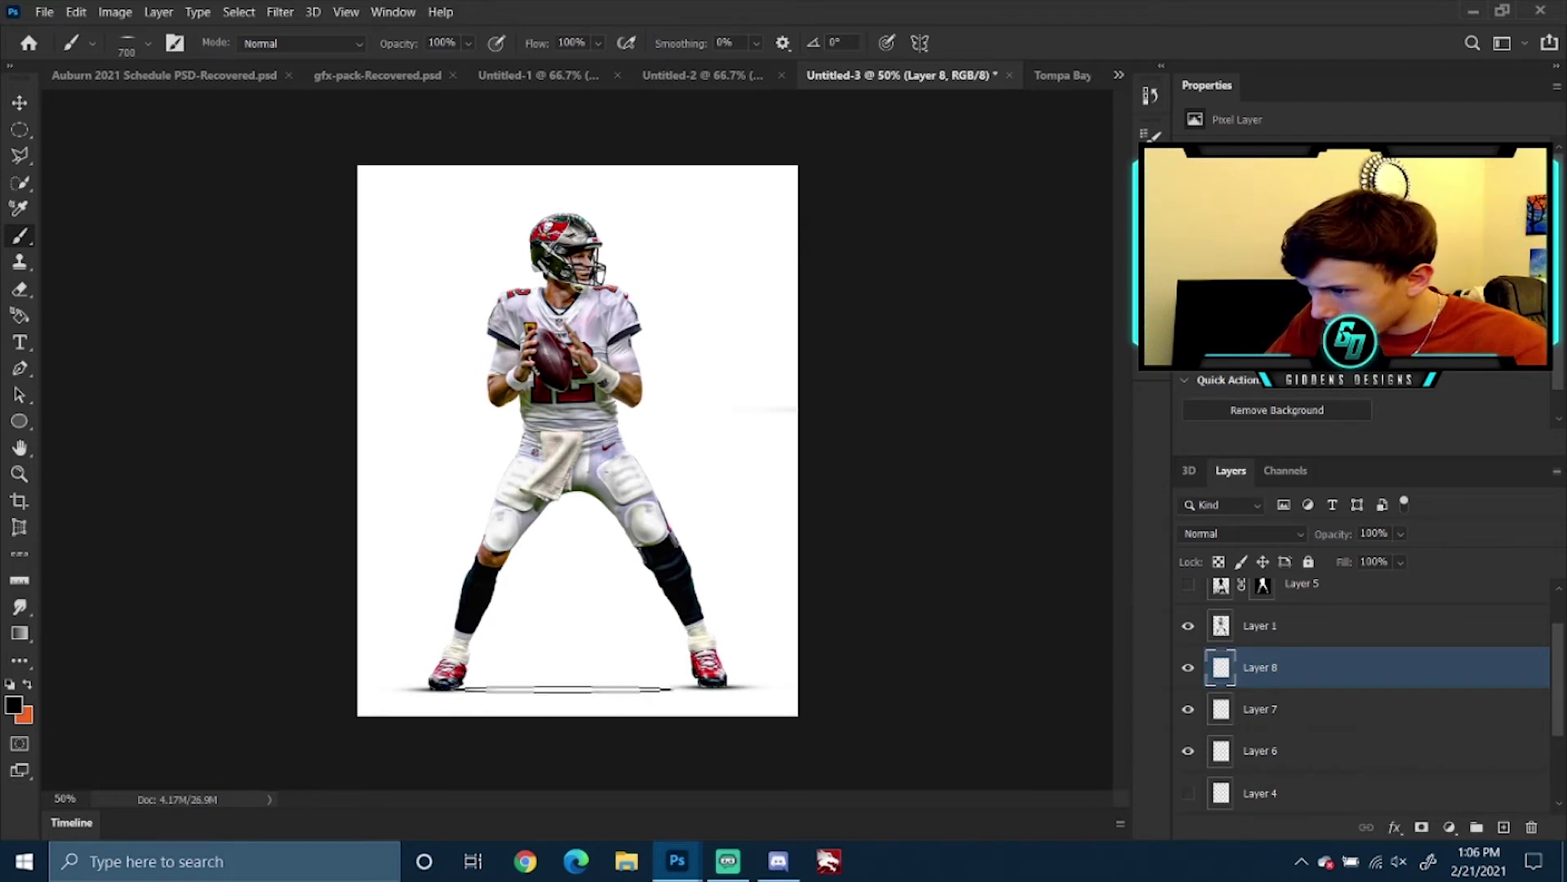
pyautogui.click(578, 687)
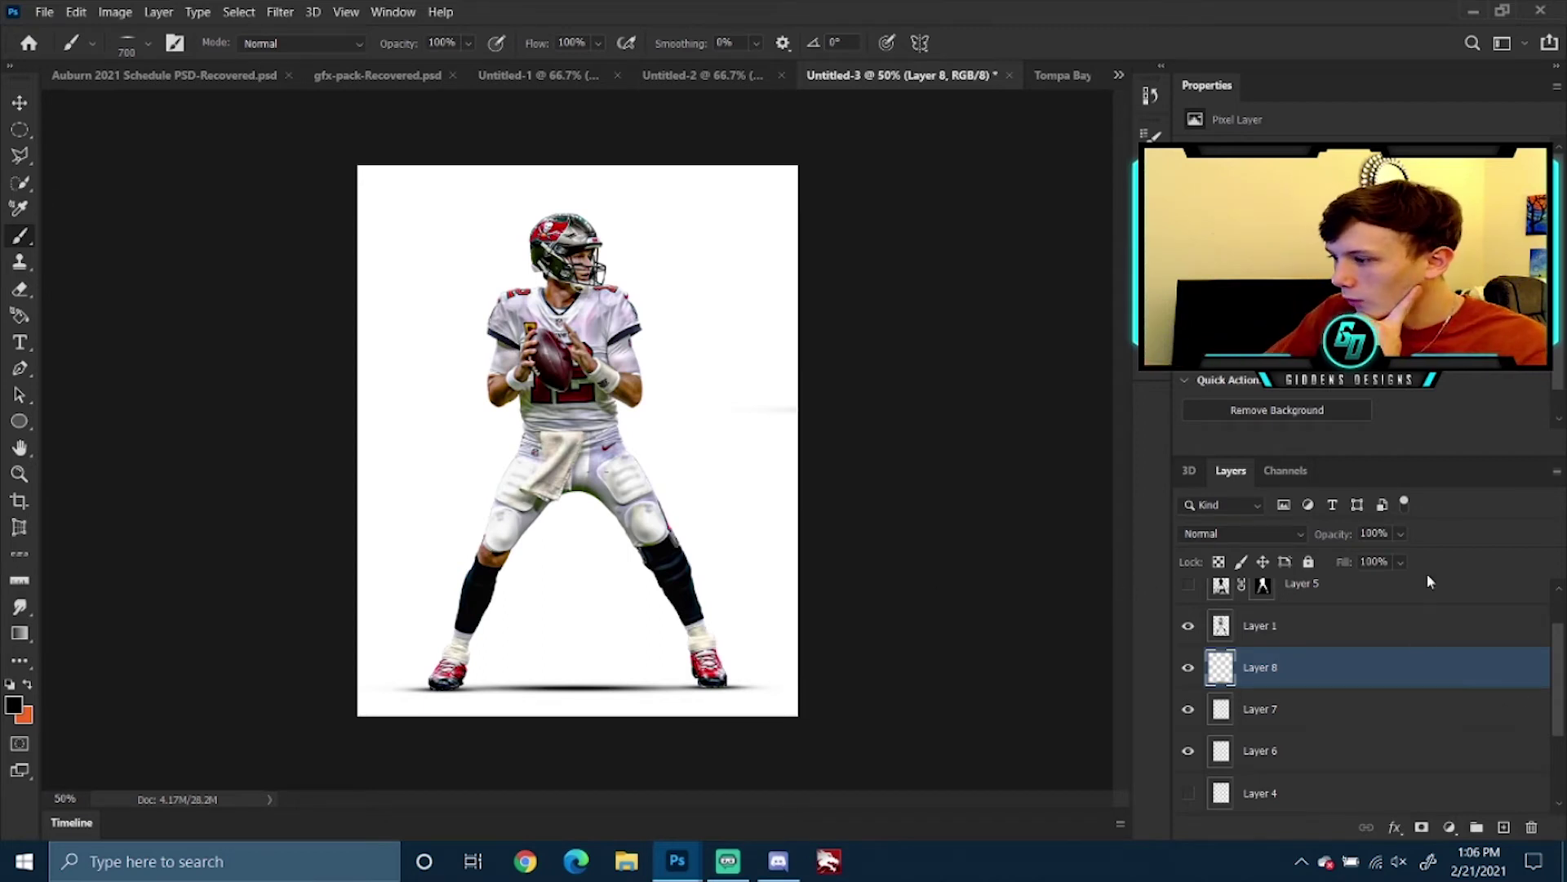
# Lower Layer 8's opacity to about 46%
pyautogui.click(1401, 562)
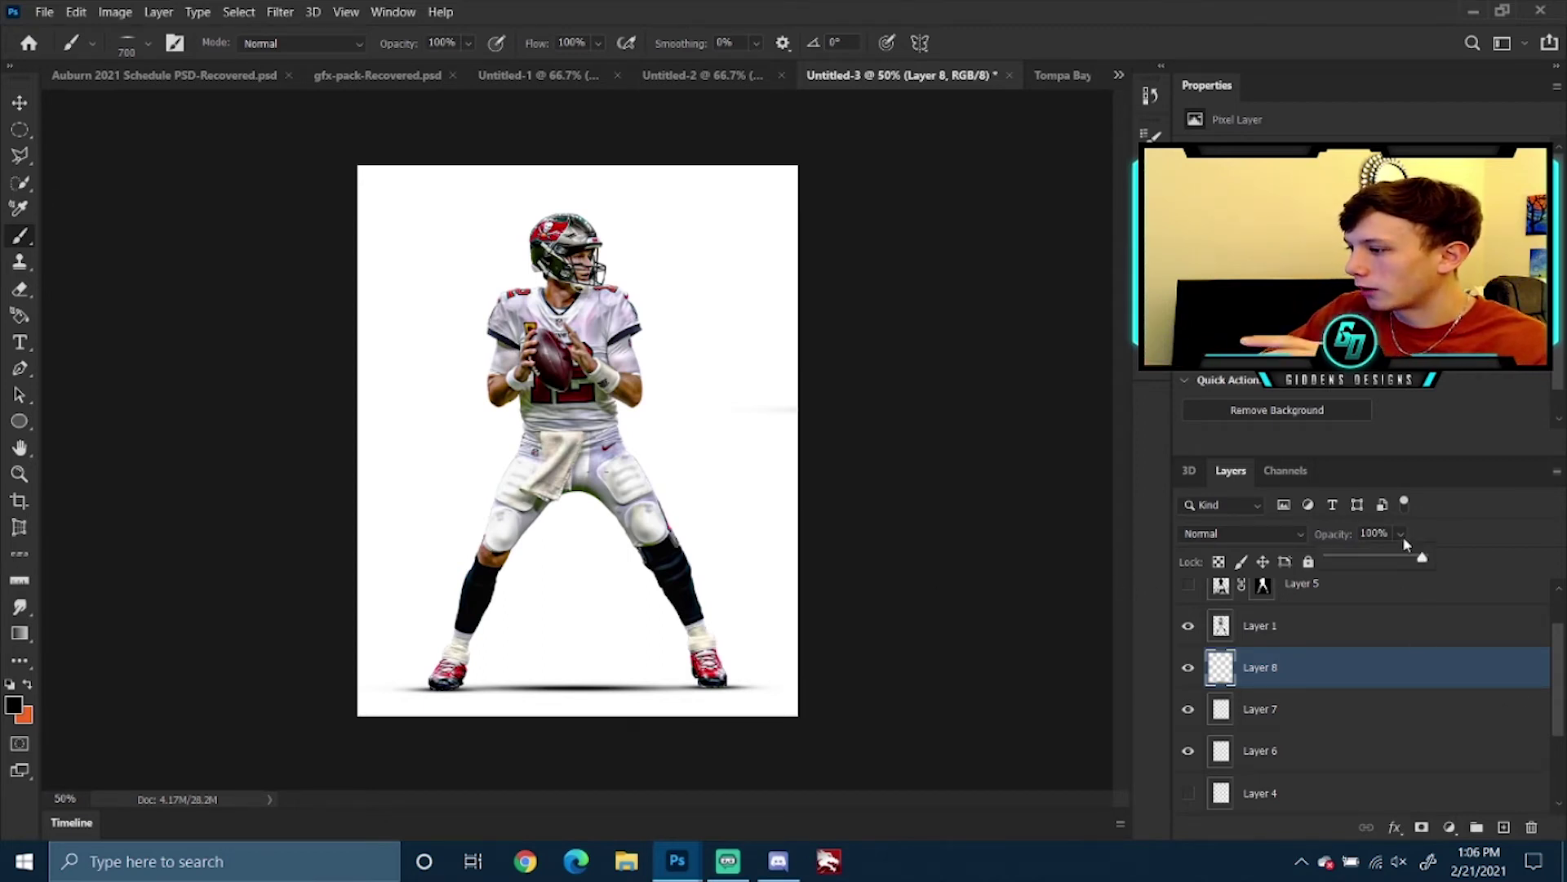
pyautogui.moveTo(1400, 562); pyautogui.dragTo(1368, 561)
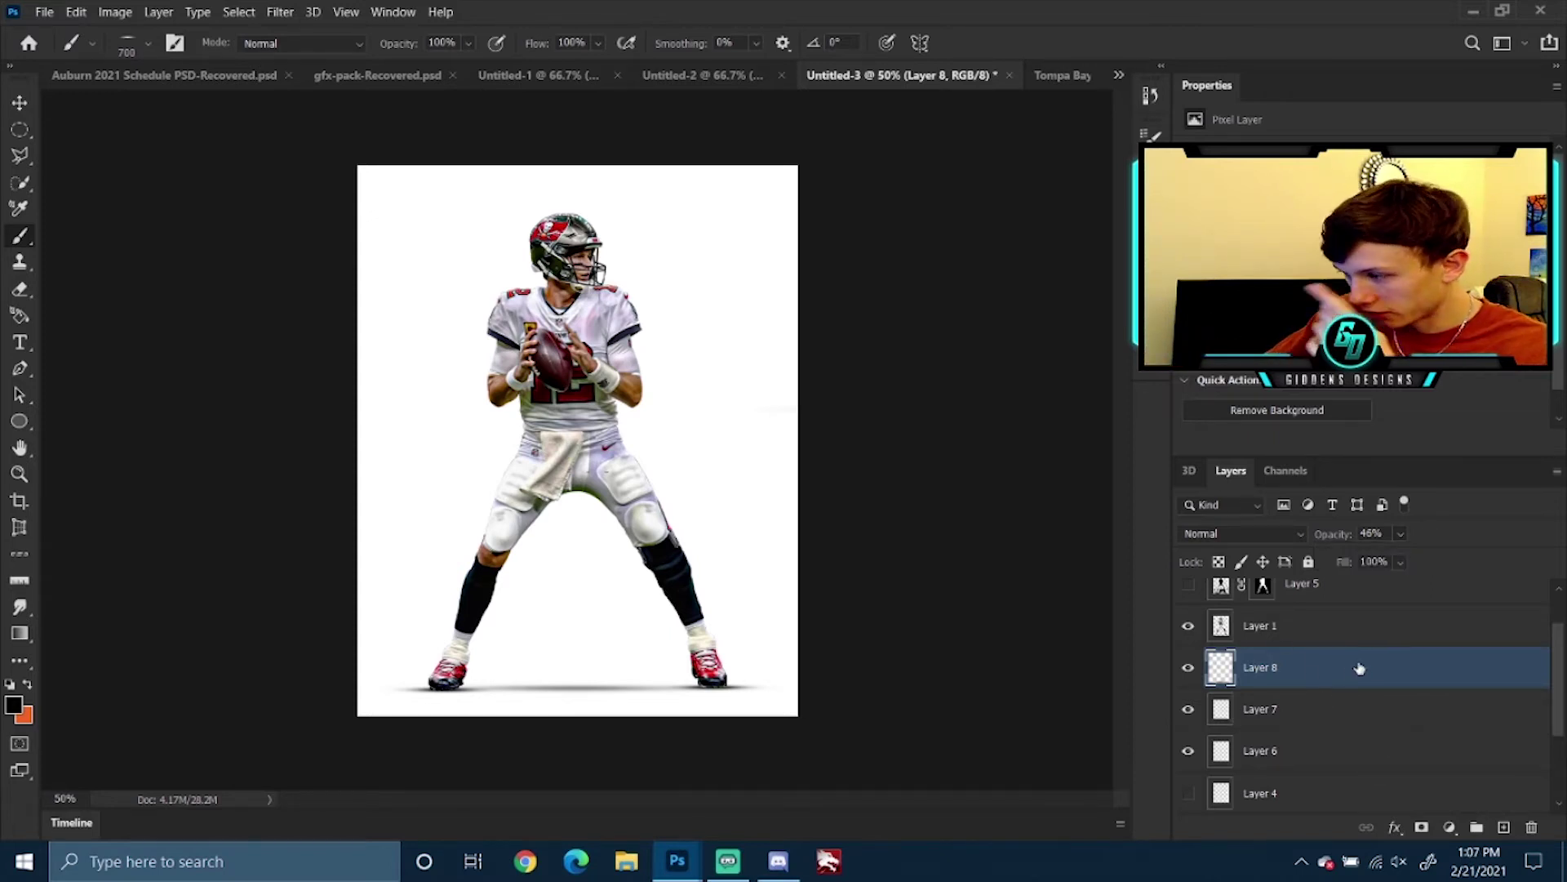
pyautogui.rightClick(1349, 670)
# Merge Layer 8 and Layer 7 down into Layer 6, then select the player's Layer 1
pyautogui.click(1178, 586)
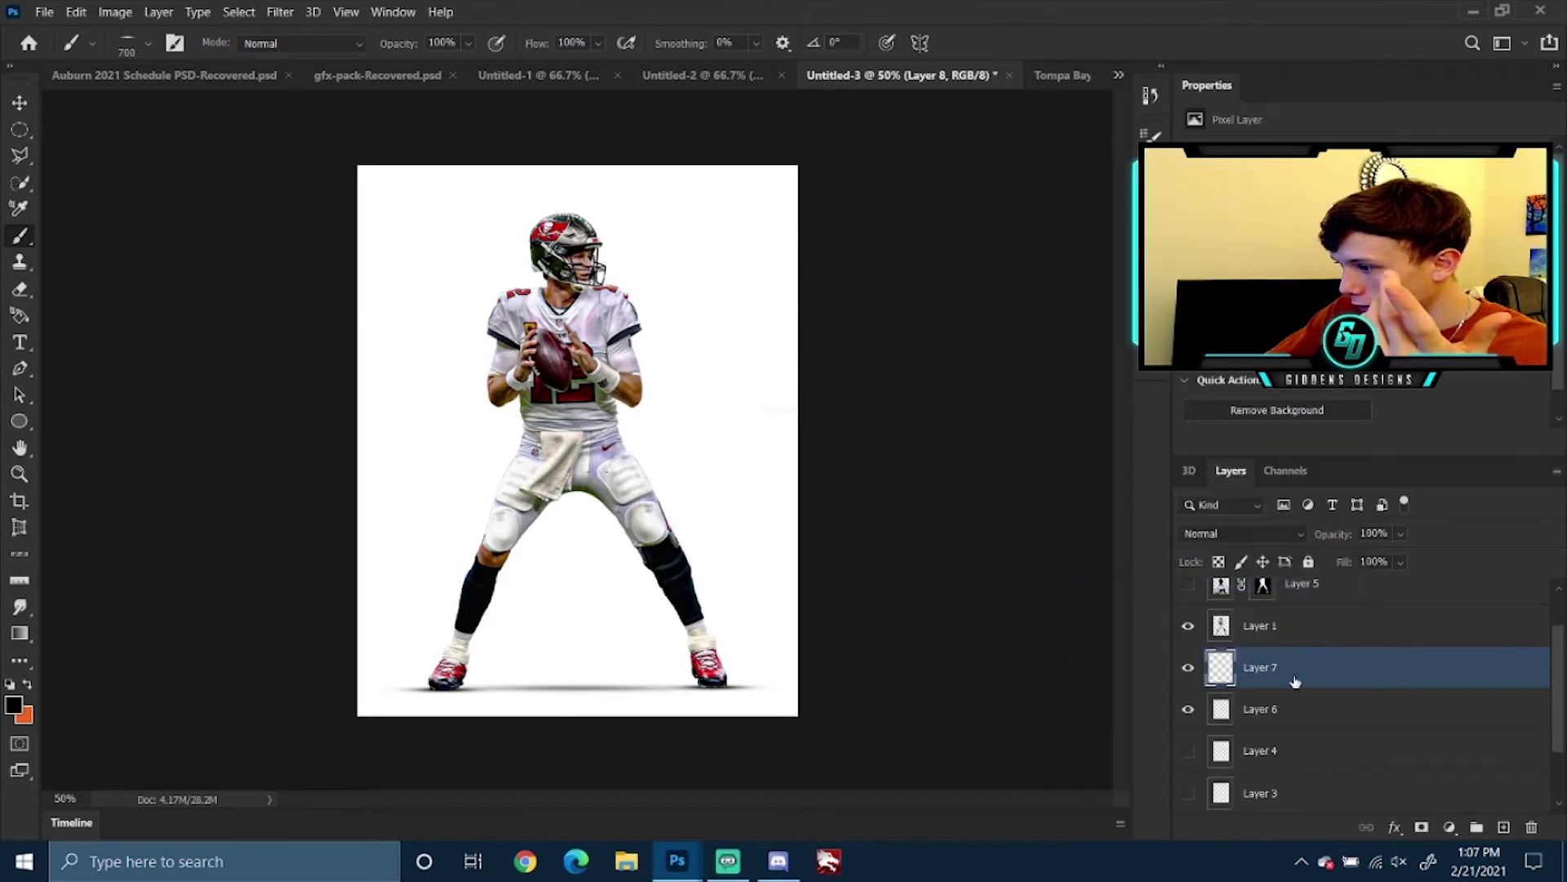
pyautogui.rightClick(1323, 670)
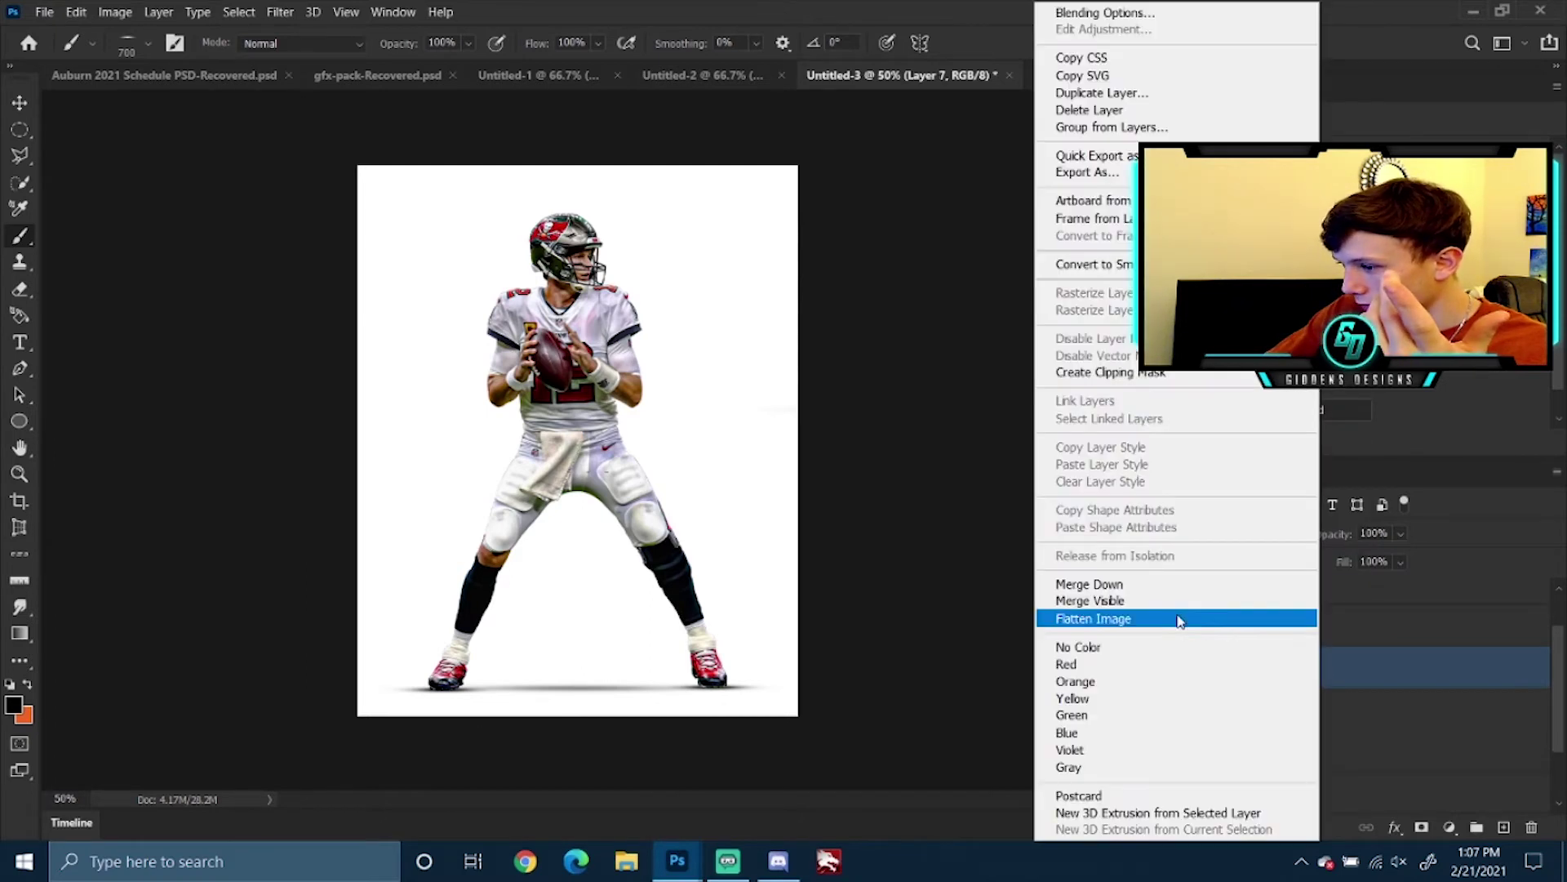
pyautogui.click(1147, 583)
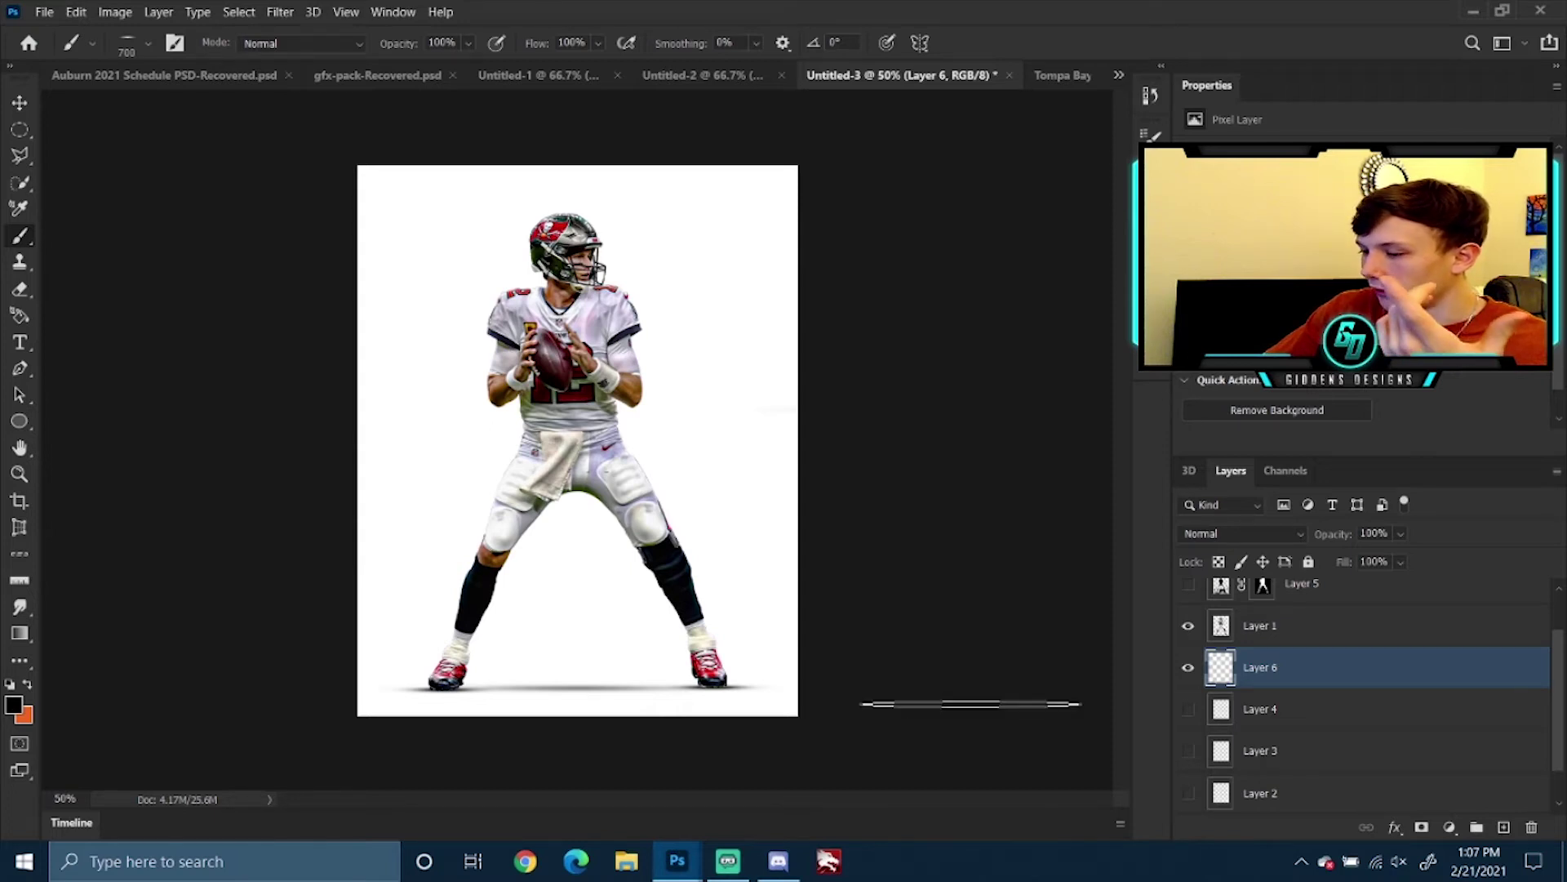
pyautogui.click(1222, 634)
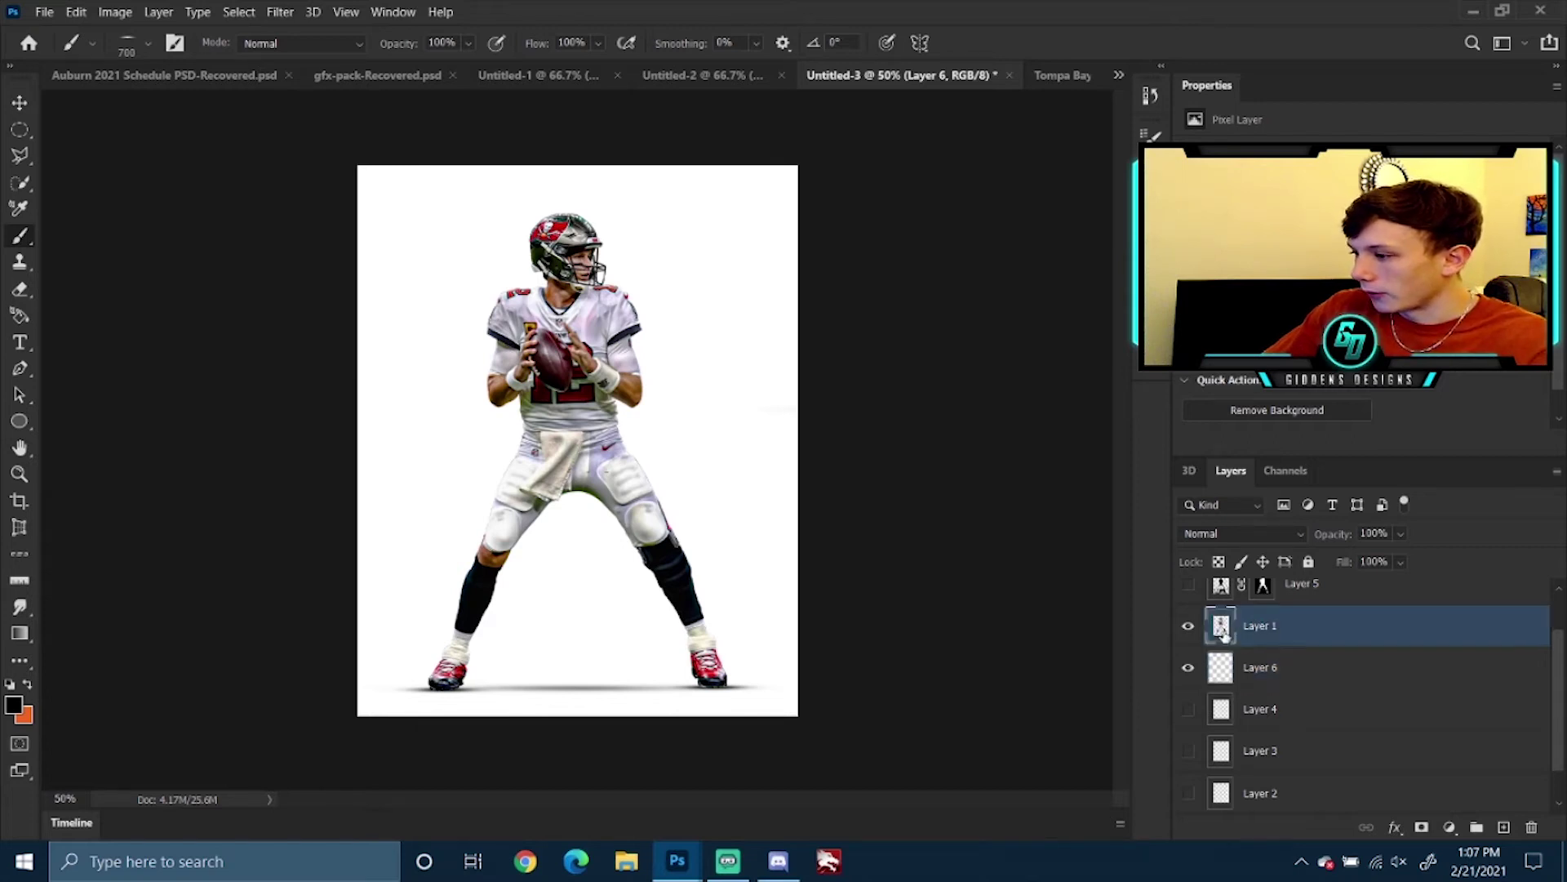
pyautogui.click(20, 105)
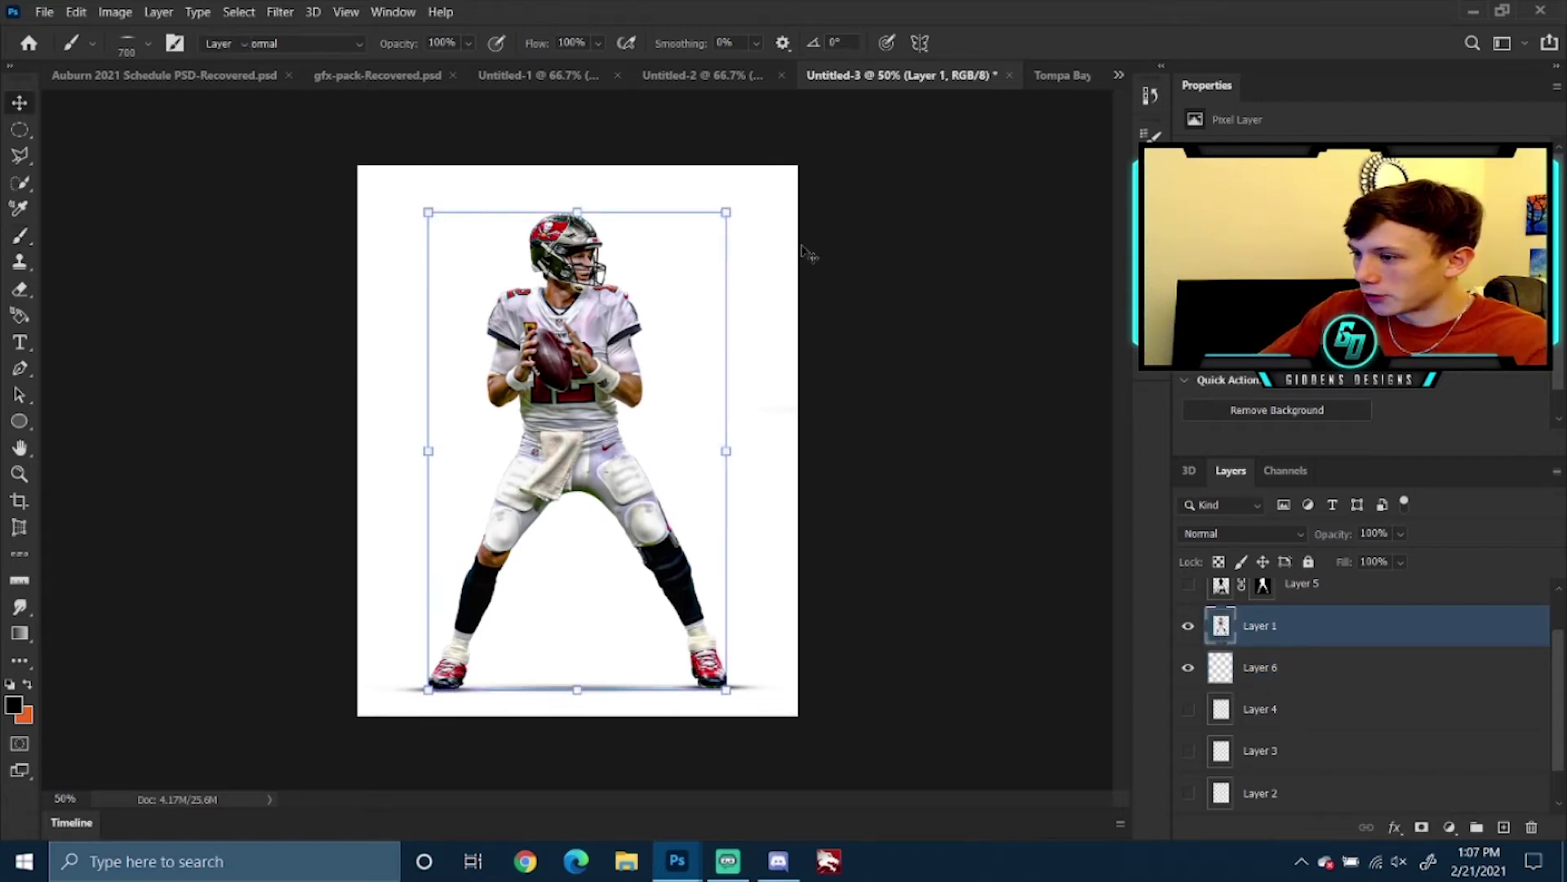
# Load the player's outline from Layer 1 and add a new Layer 7 with a matching layer mask
pyautogui.rightClick(1224, 635)
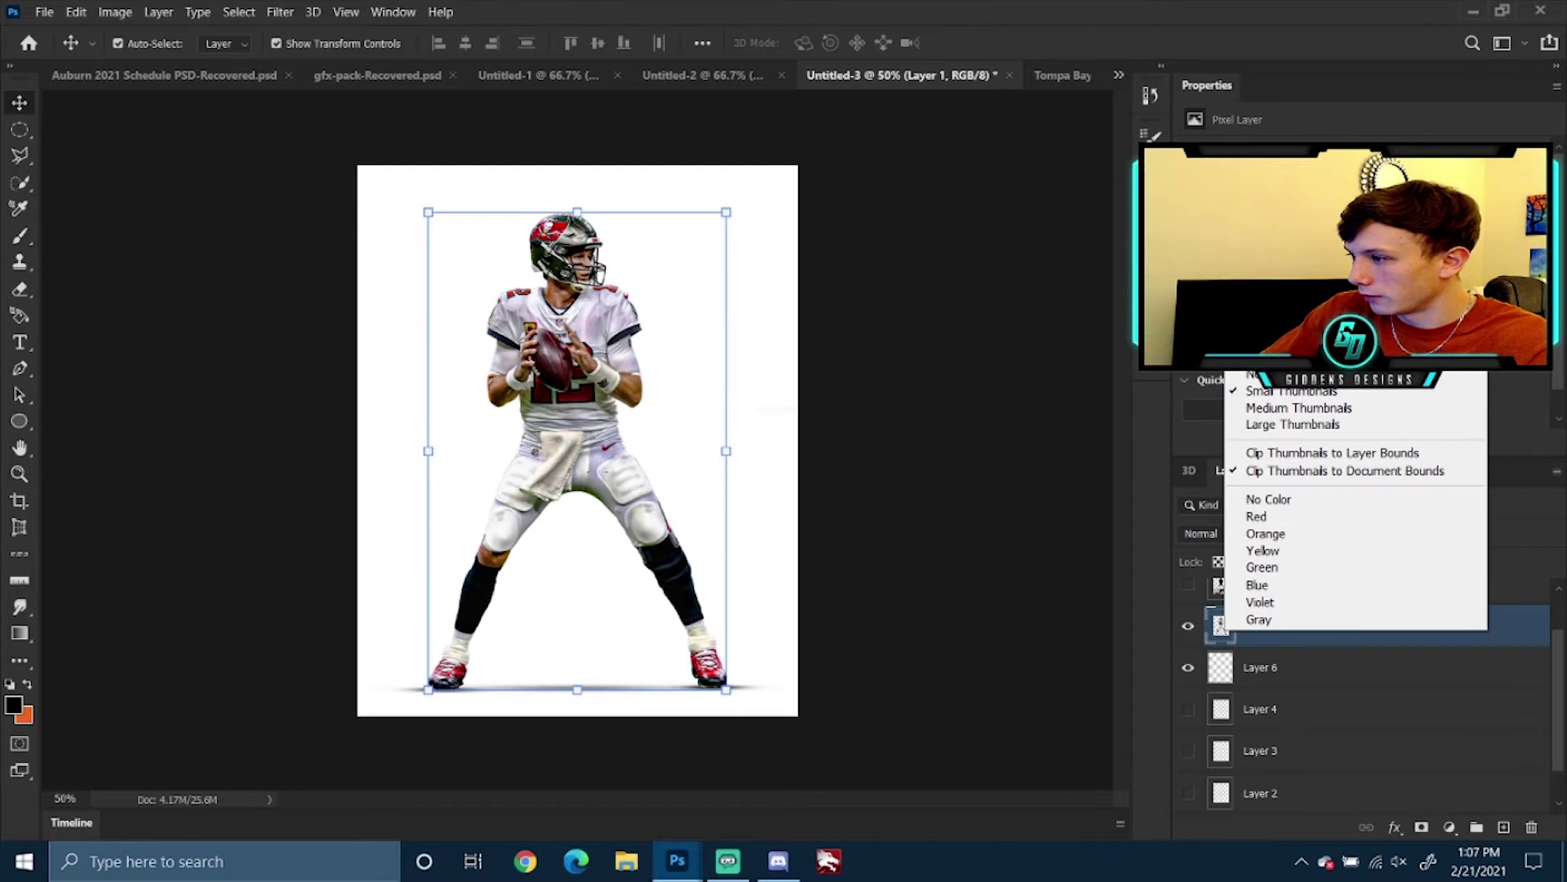
pyautogui.click(1250, 451)
pyautogui.keyDown('ctrl'); pyautogui.click(1220, 625); pyautogui.keyUp('ctrl')
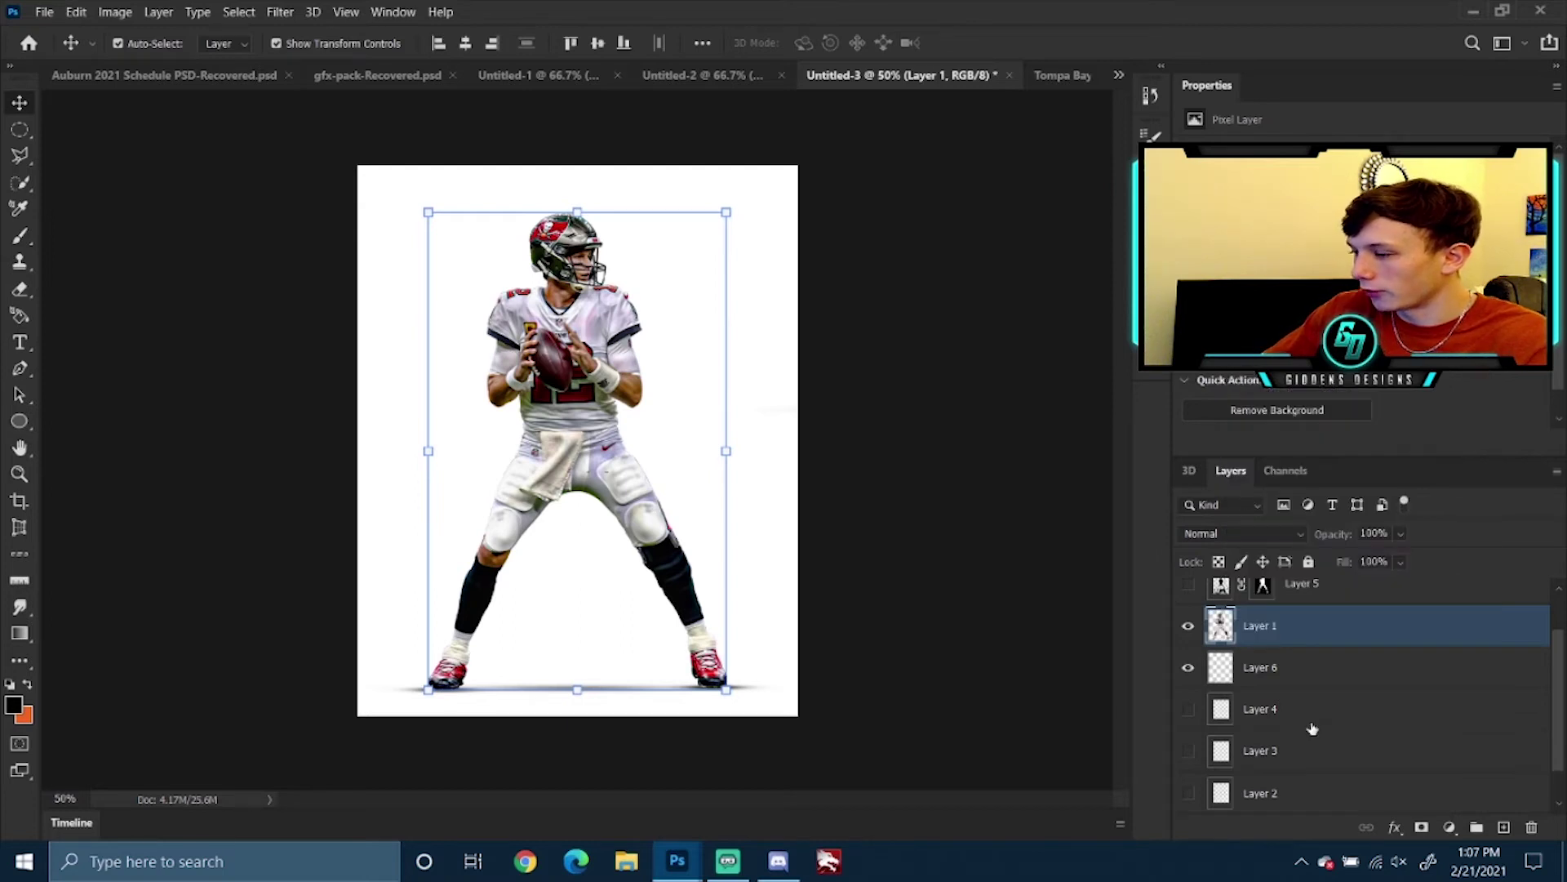
pyautogui.click(1504, 829)
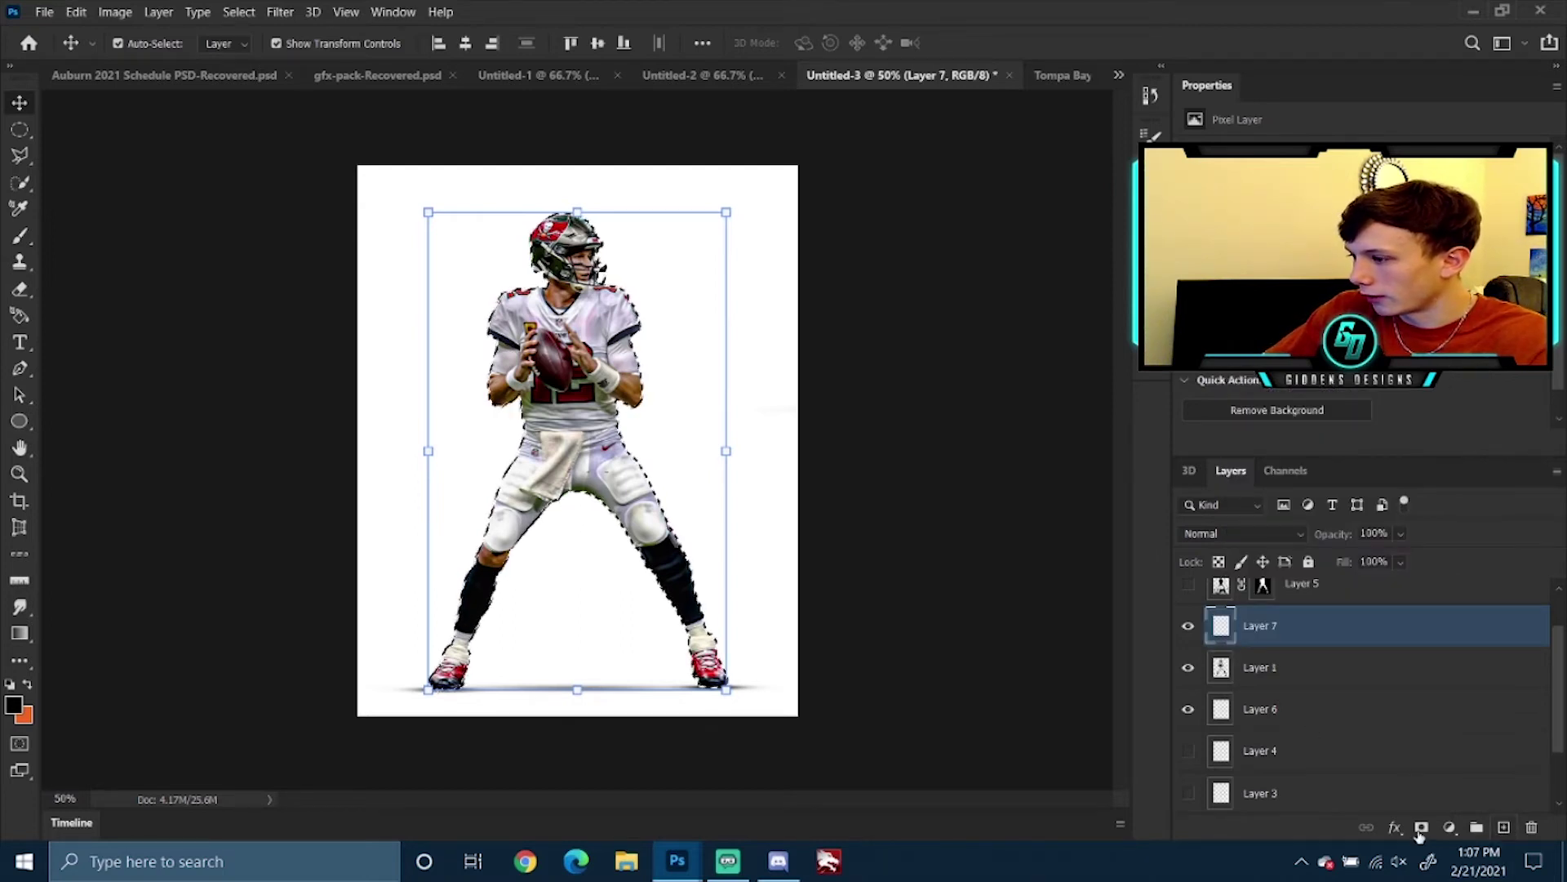
pyautogui.click(1421, 827)
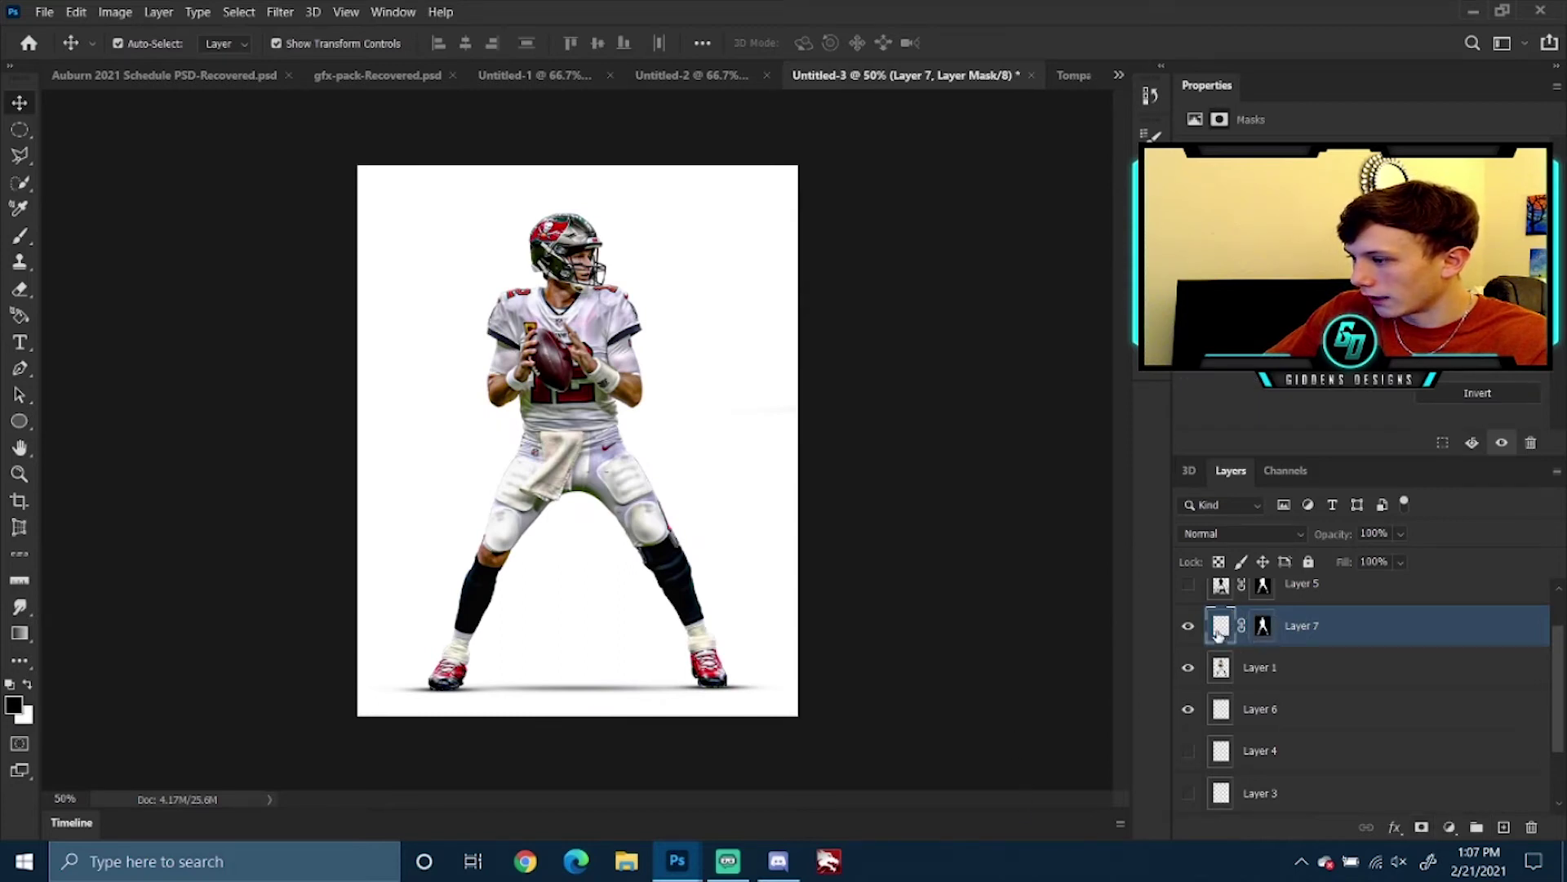
pyautogui.click(1218, 633)
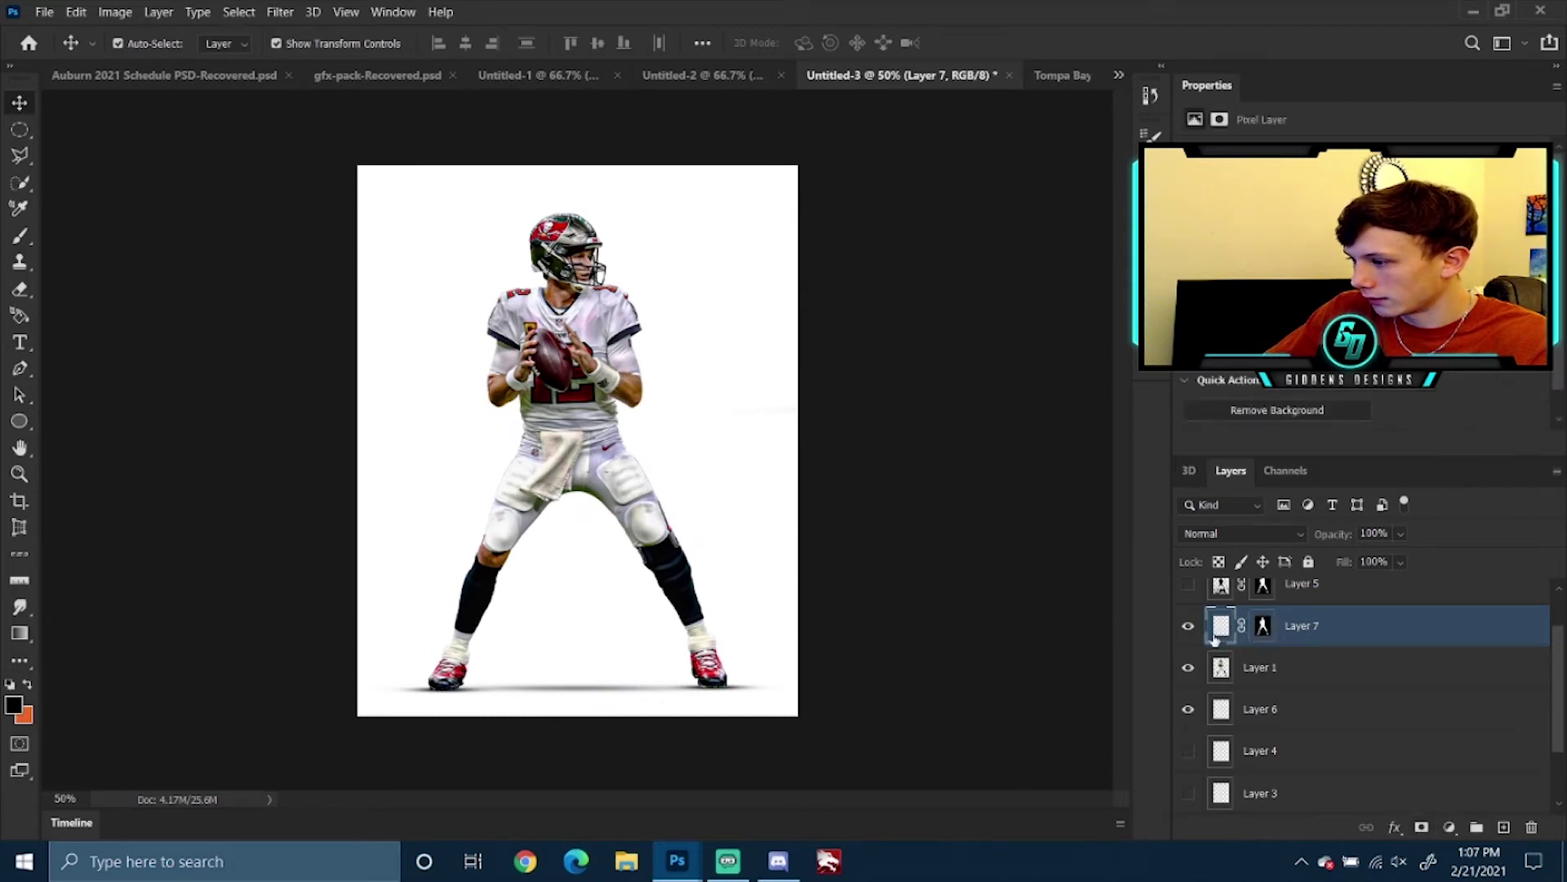
pyautogui.click(1189, 585)
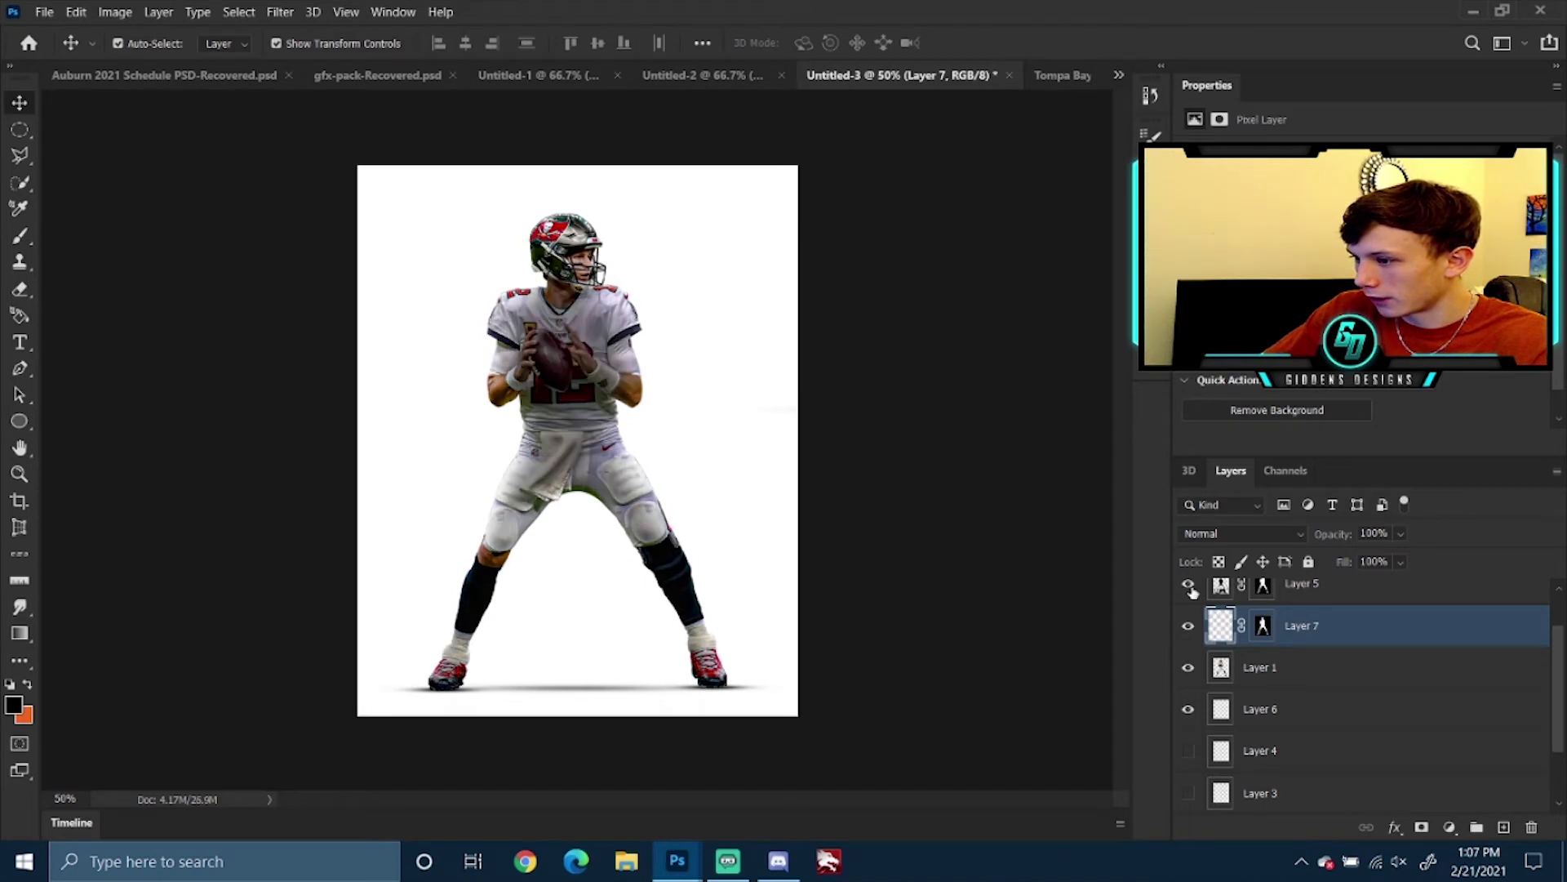
pyautogui.click(1190, 585)
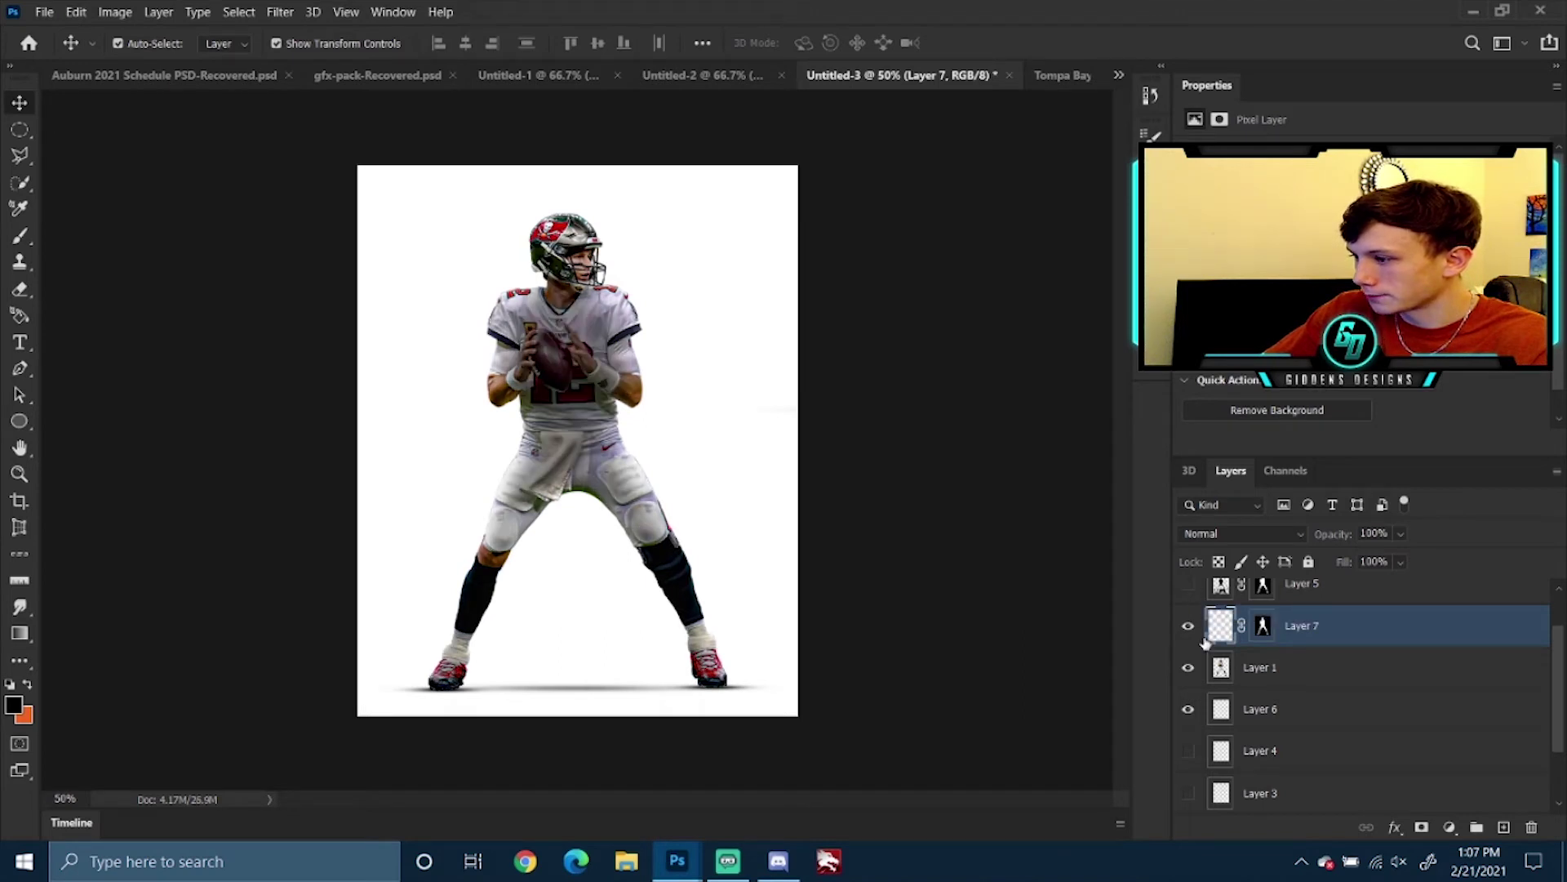
# Pick the Brush tool and set its size to 155 px
pyautogui.rightClick(22, 237)
pyautogui.click(82, 234)
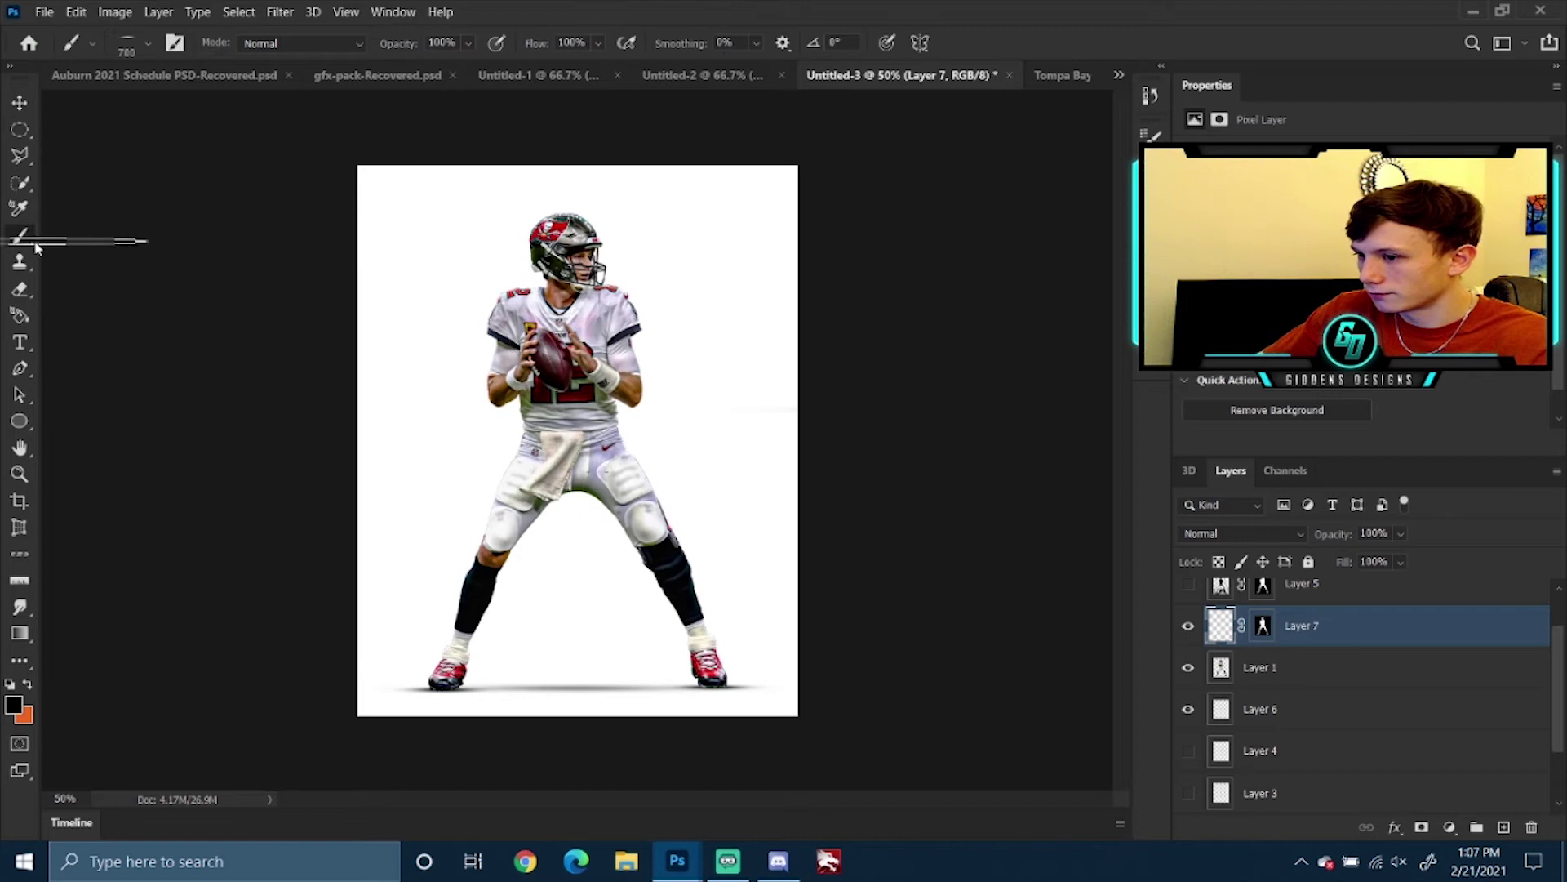
pyautogui.rightClick(614, 380)
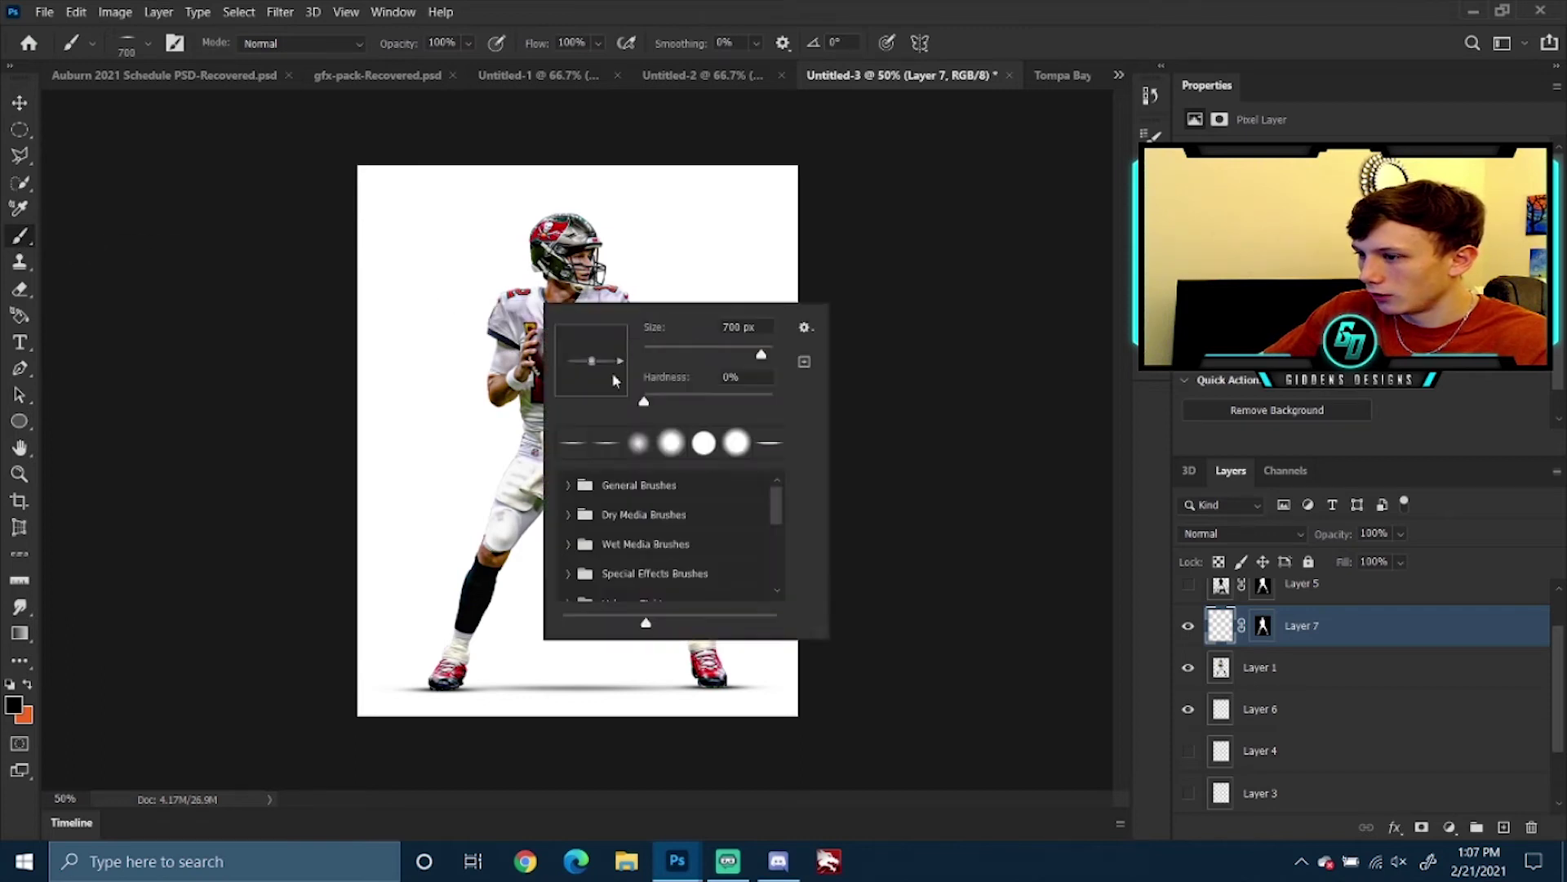
pyautogui.click(727, 356)
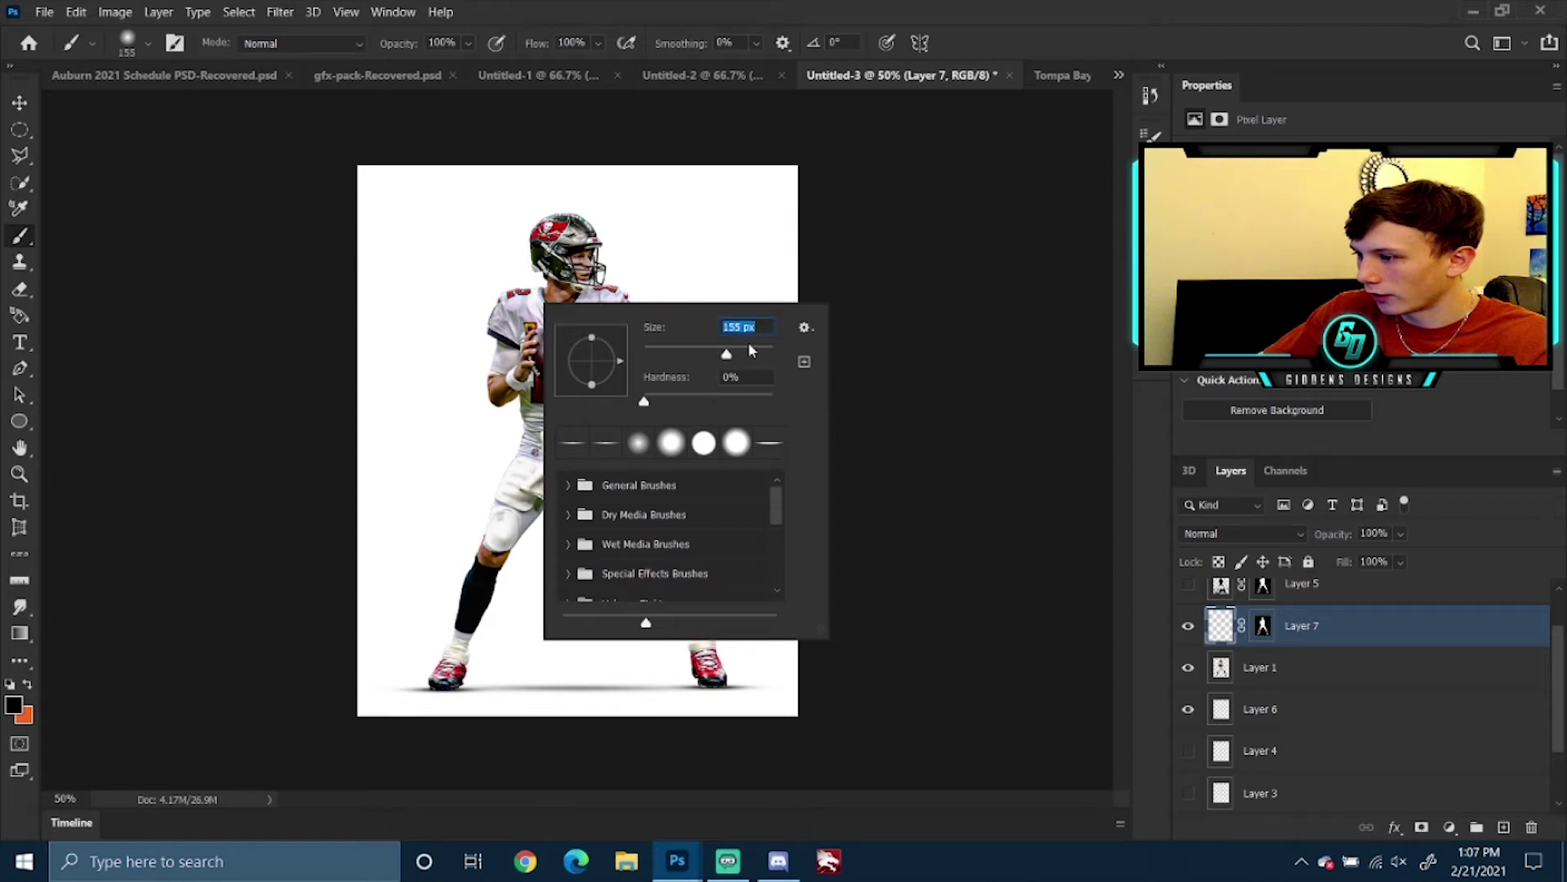
pyautogui.press('Return')
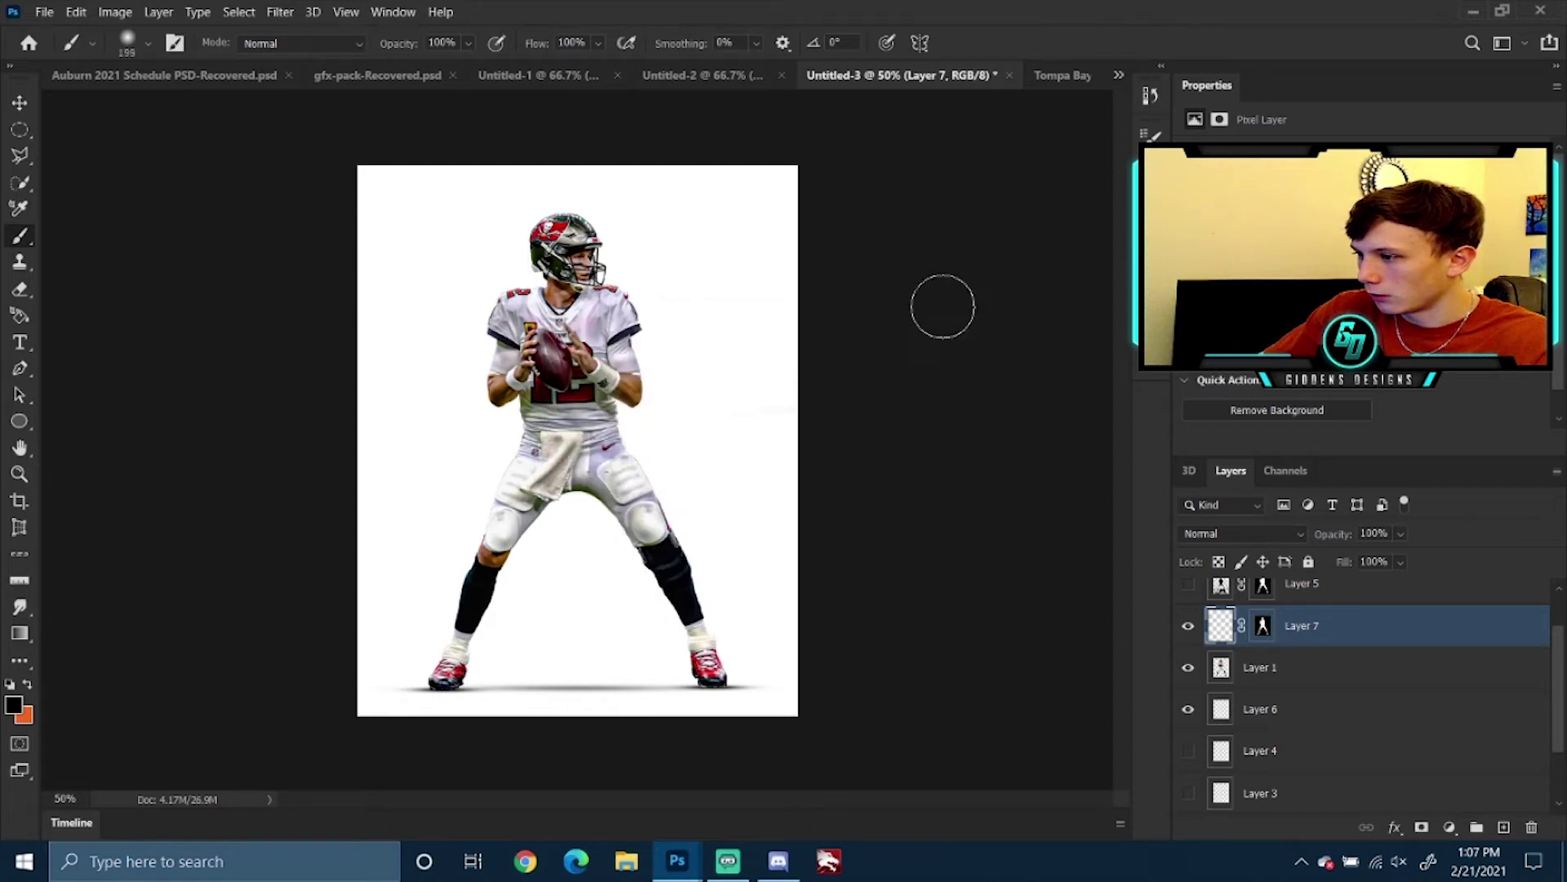
# Set Layer 7 to Hard Light, paint black over the player, and lower Fill to 65%
pyautogui.click(1220, 534)
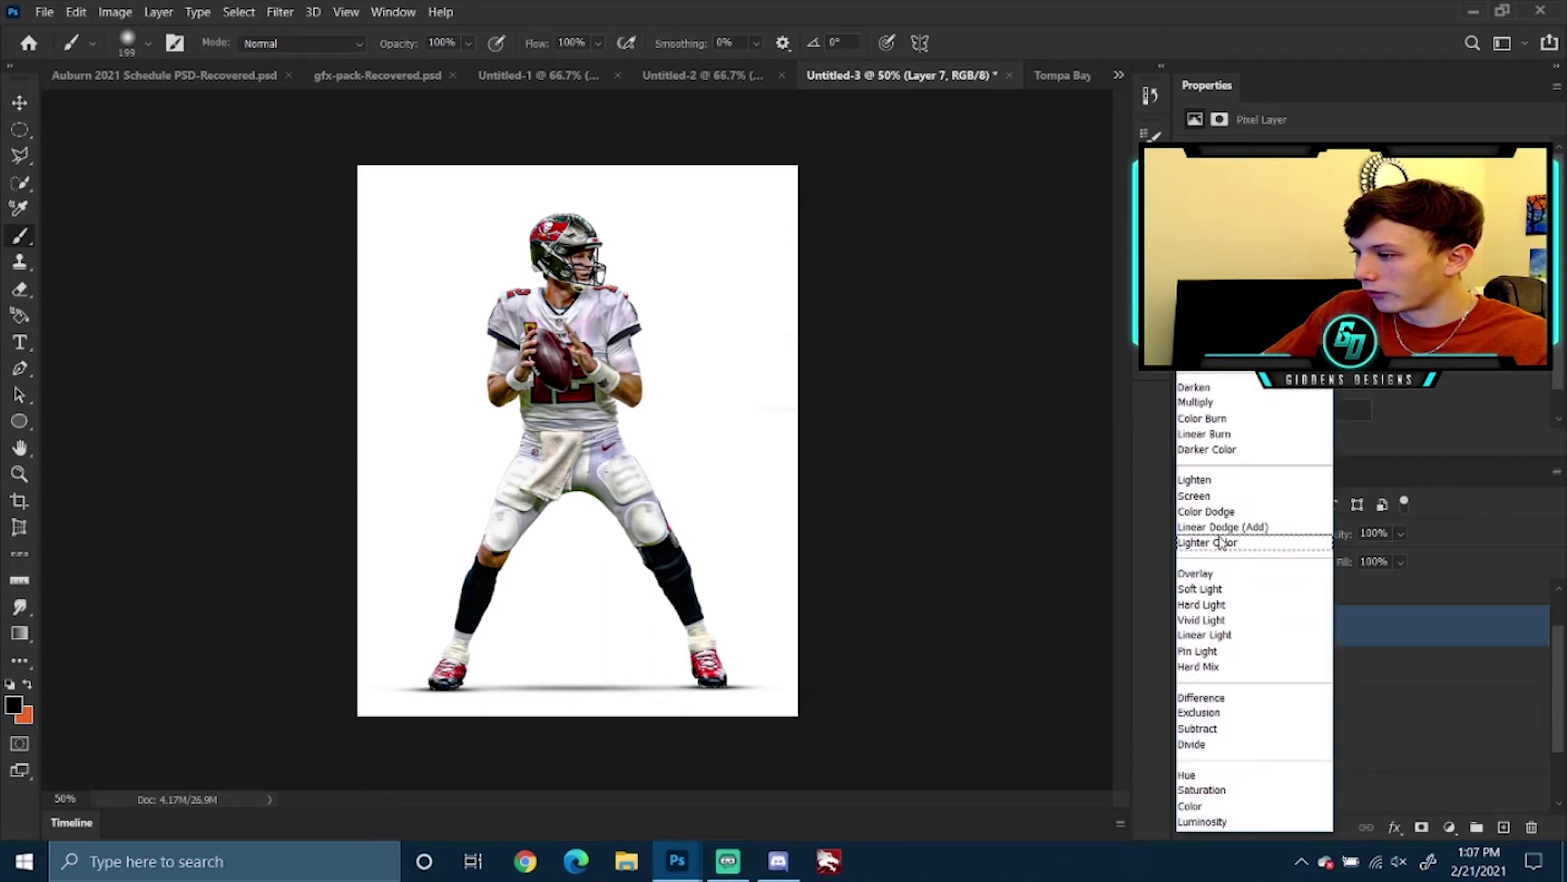
pyautogui.click(1202, 604)
pyautogui.moveTo(568, 362)
pyautogui.mouseDown()
pyautogui.moveTo(606, 285)
pyautogui.moveTo(524, 279)
pyautogui.moveTo(504, 336)
pyautogui.moveTo(577, 309)
pyautogui.moveTo(573, 234)
pyautogui.moveTo(516, 266)
pyautogui.moveTo(557, 309)
pyautogui.moveTo(620, 324)
pyautogui.moveTo(598, 319)
pyautogui.moveTo(501, 458)
pyautogui.moveTo(550, 500)
pyautogui.moveTo(562, 554)
pyautogui.moveTo(625, 488)
pyautogui.moveTo(698, 496)
pyautogui.moveTo(645, 536)
pyautogui.moveTo(633, 518)
pyautogui.moveTo(711, 664)
pyautogui.moveTo(724, 647)
pyautogui.moveTo(570, 671)
pyautogui.moveTo(474, 570)
pyautogui.moveTo(495, 488)
pyautogui.moveTo(481, 600)
pyautogui.mouseUp()
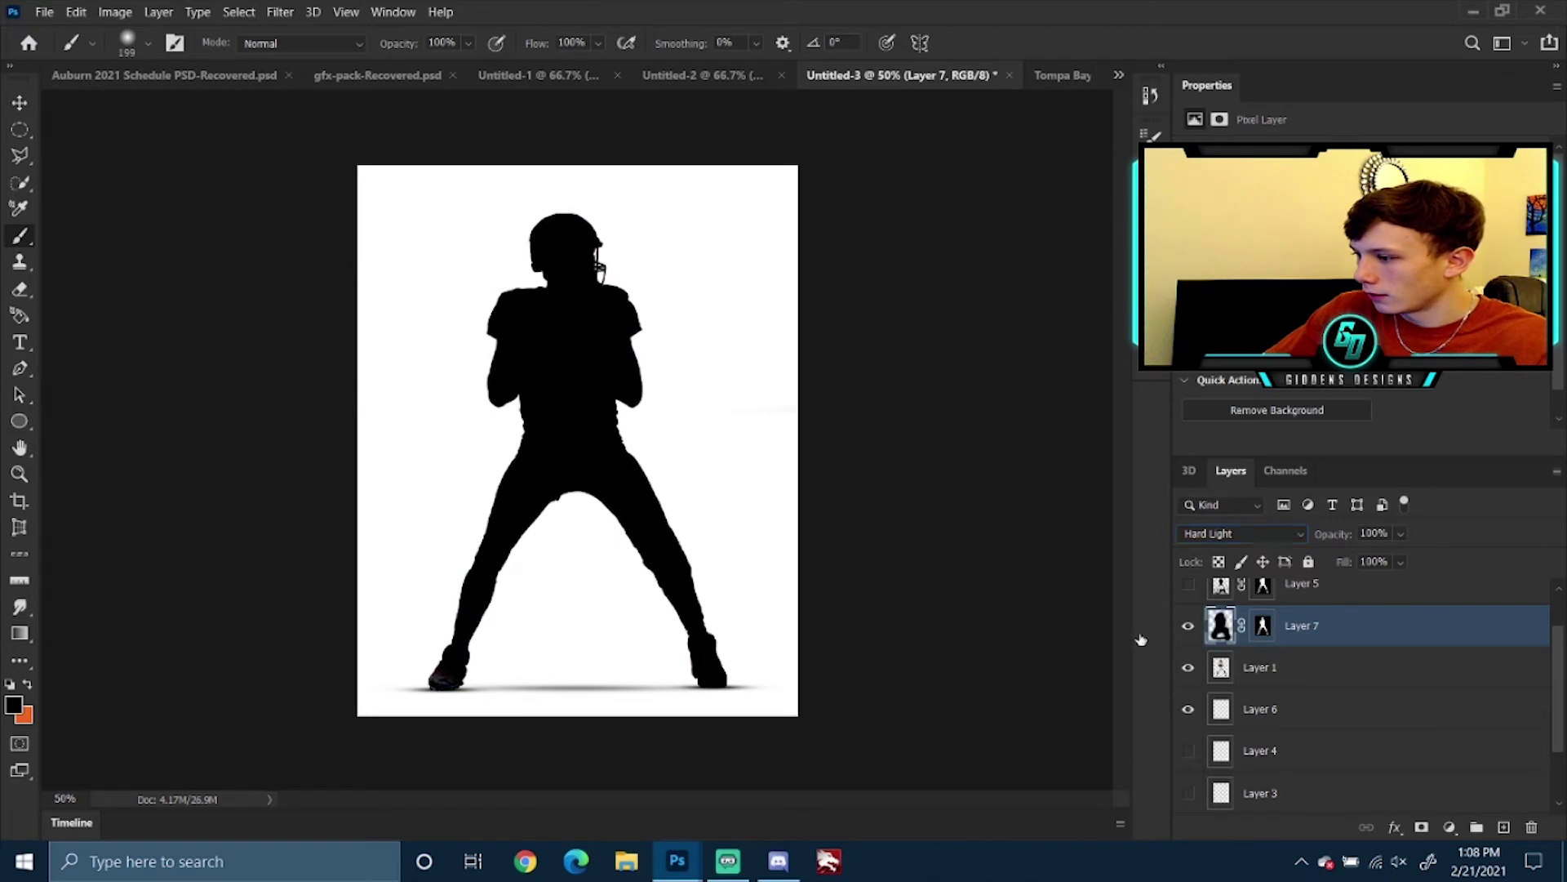
pyautogui.click(1400, 562)
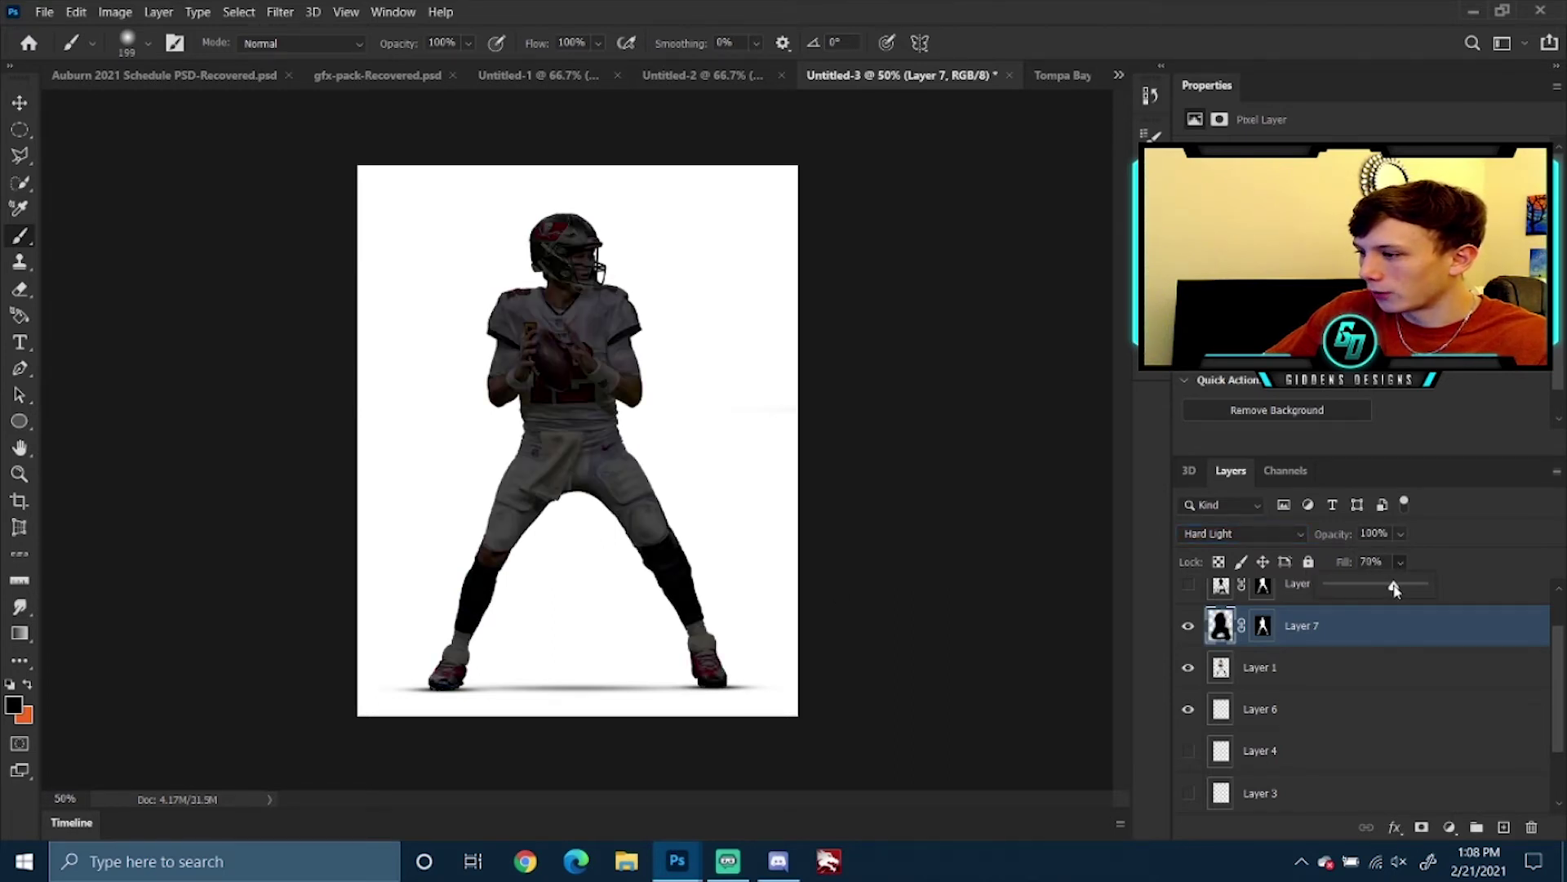
pyautogui.moveTo(1391, 585); pyautogui.dragTo(1388, 584)
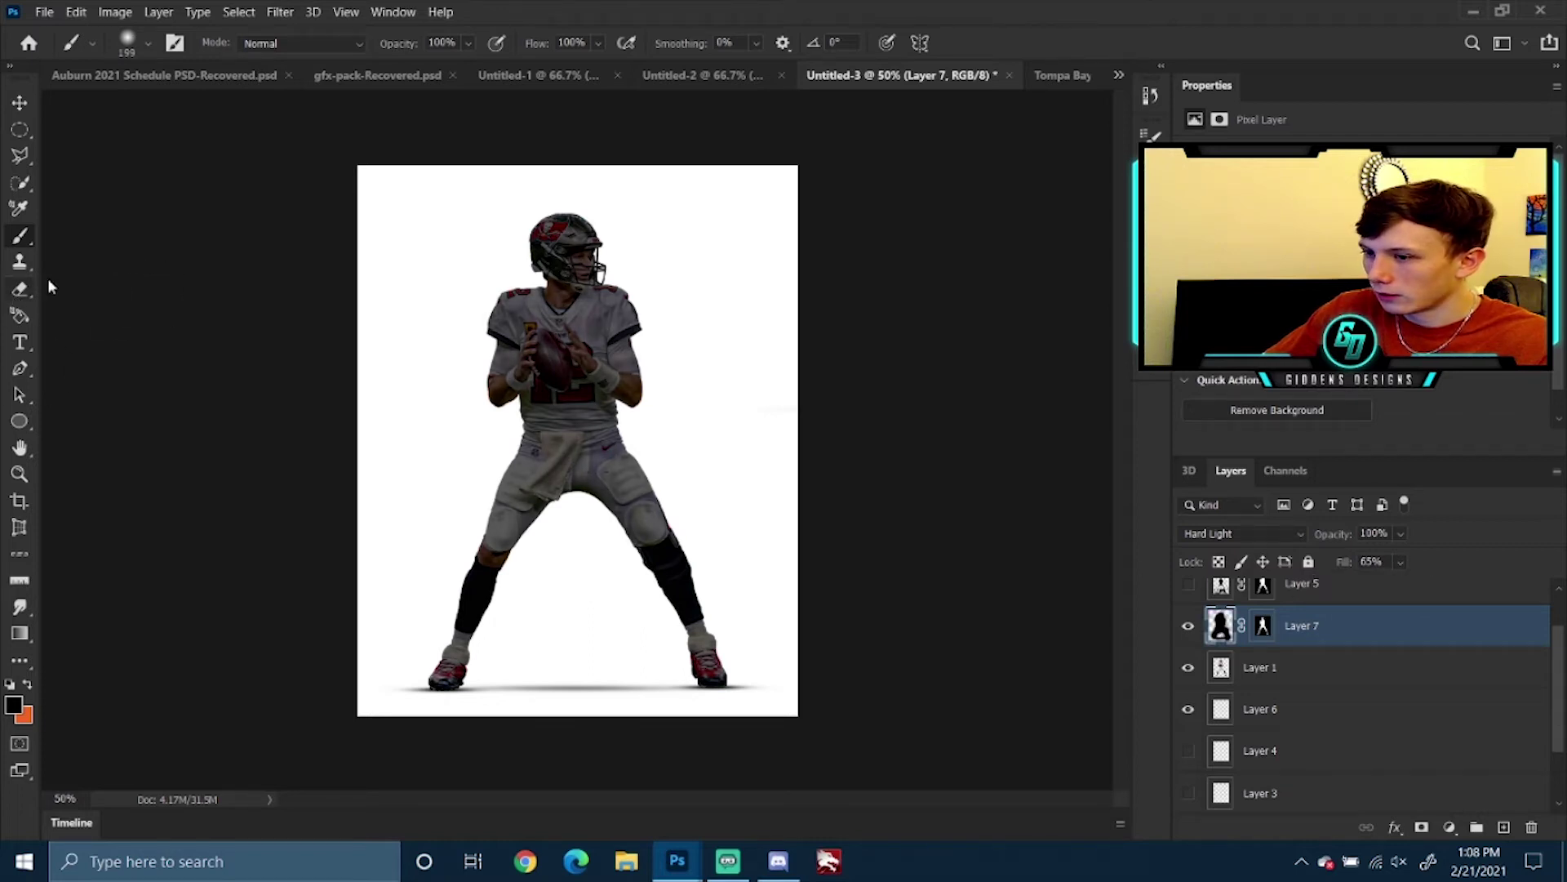
pyautogui.click(20, 290)
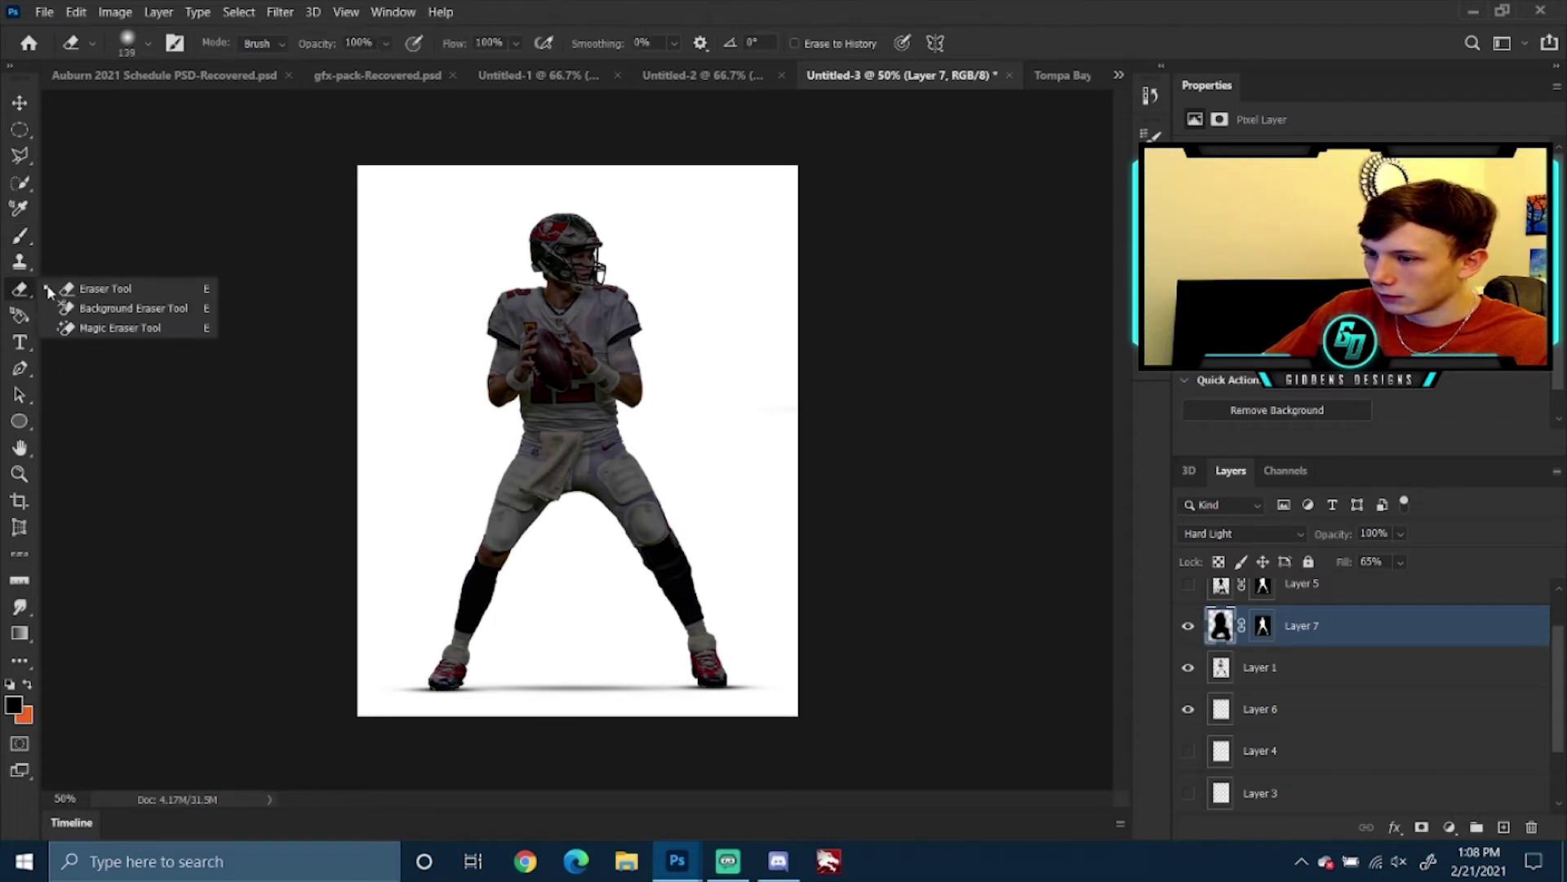
# Size the Eraser between 175 and 275 px and erase the dark overlay from the player's front
pyautogui.rightClick(457, 273)
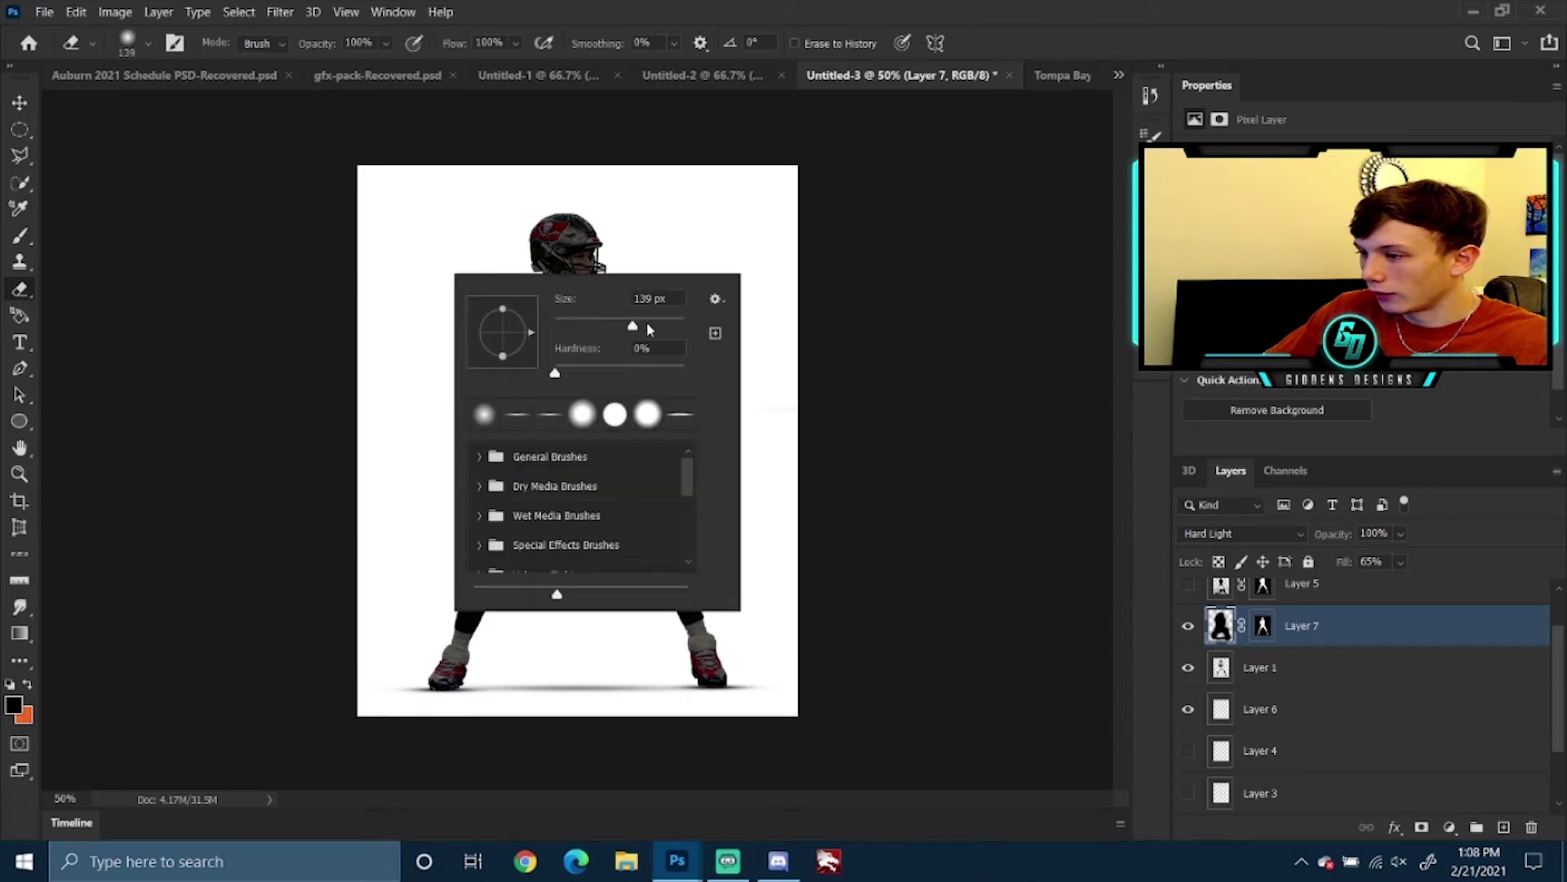
pyautogui.click(646, 325)
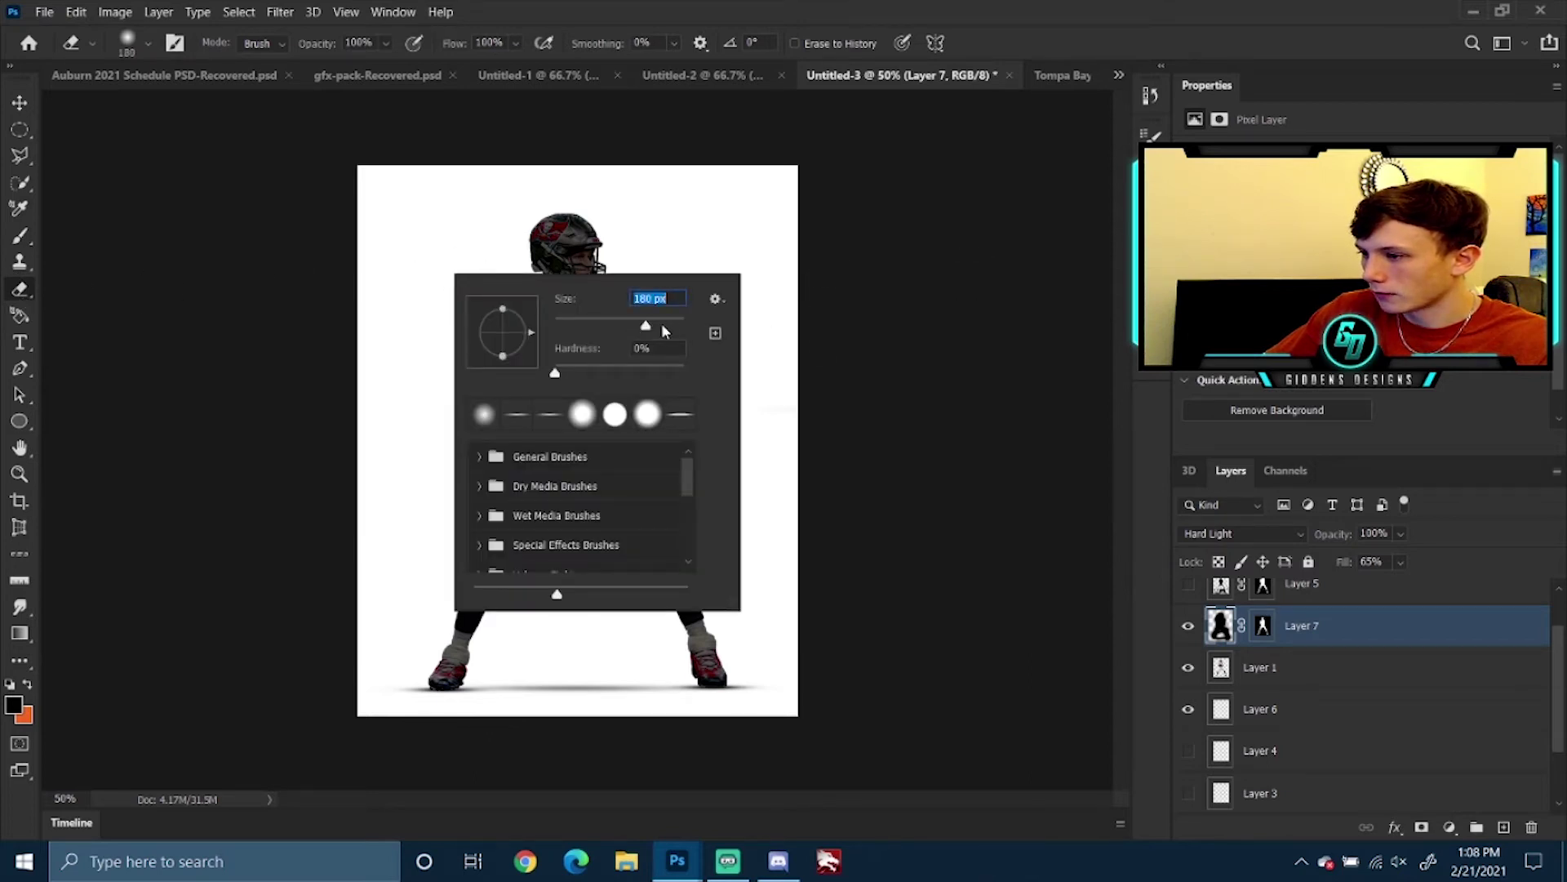
pyautogui.write('275')
pyautogui.press('Return')
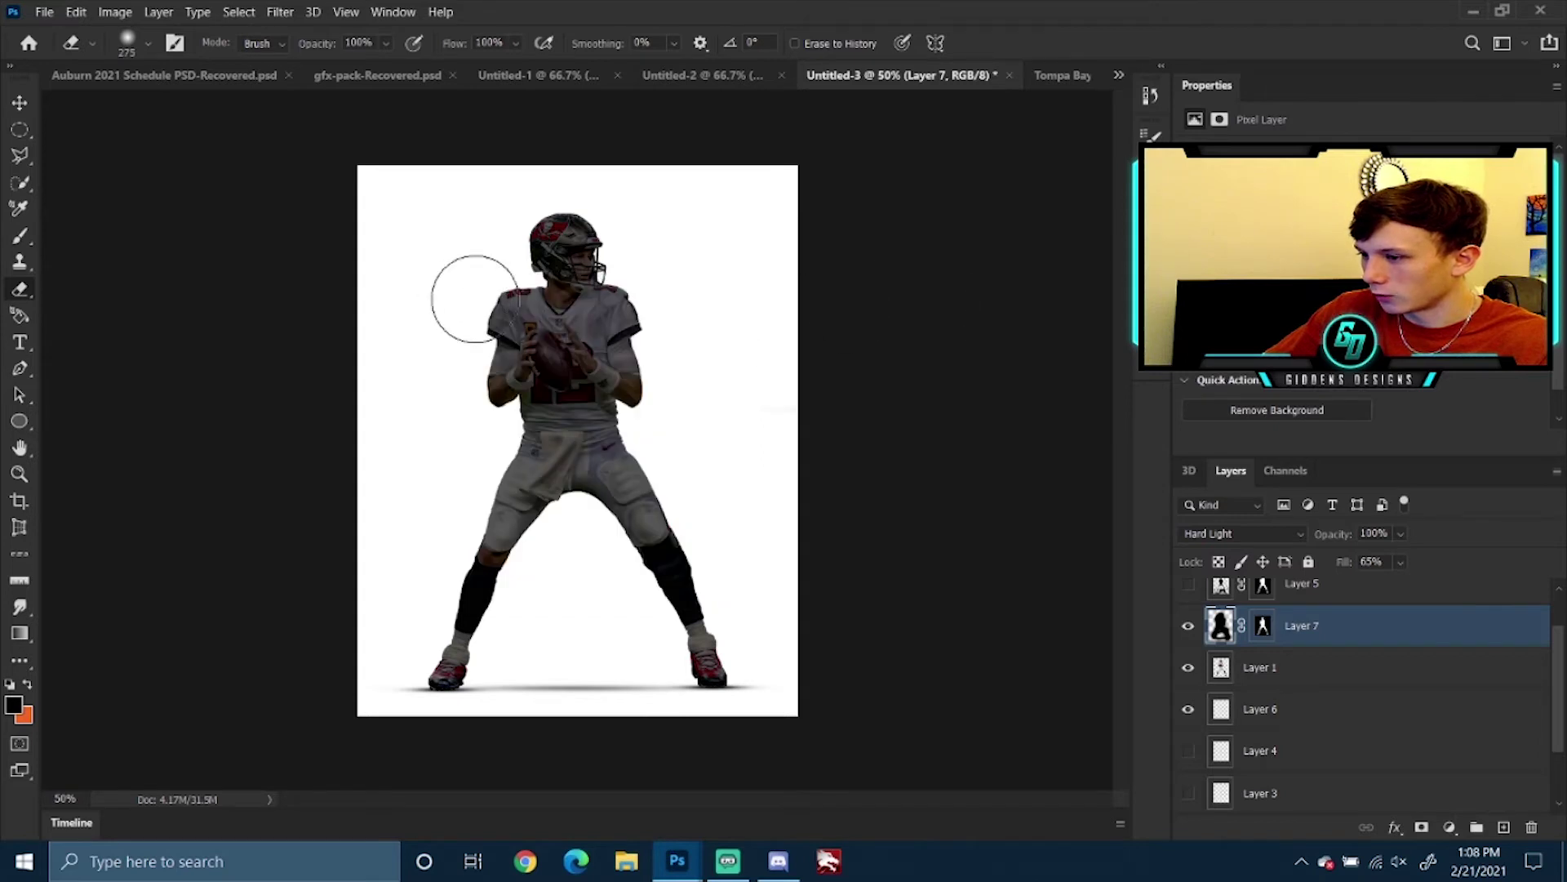
pyautogui.press('[')
pyautogui.press('[')
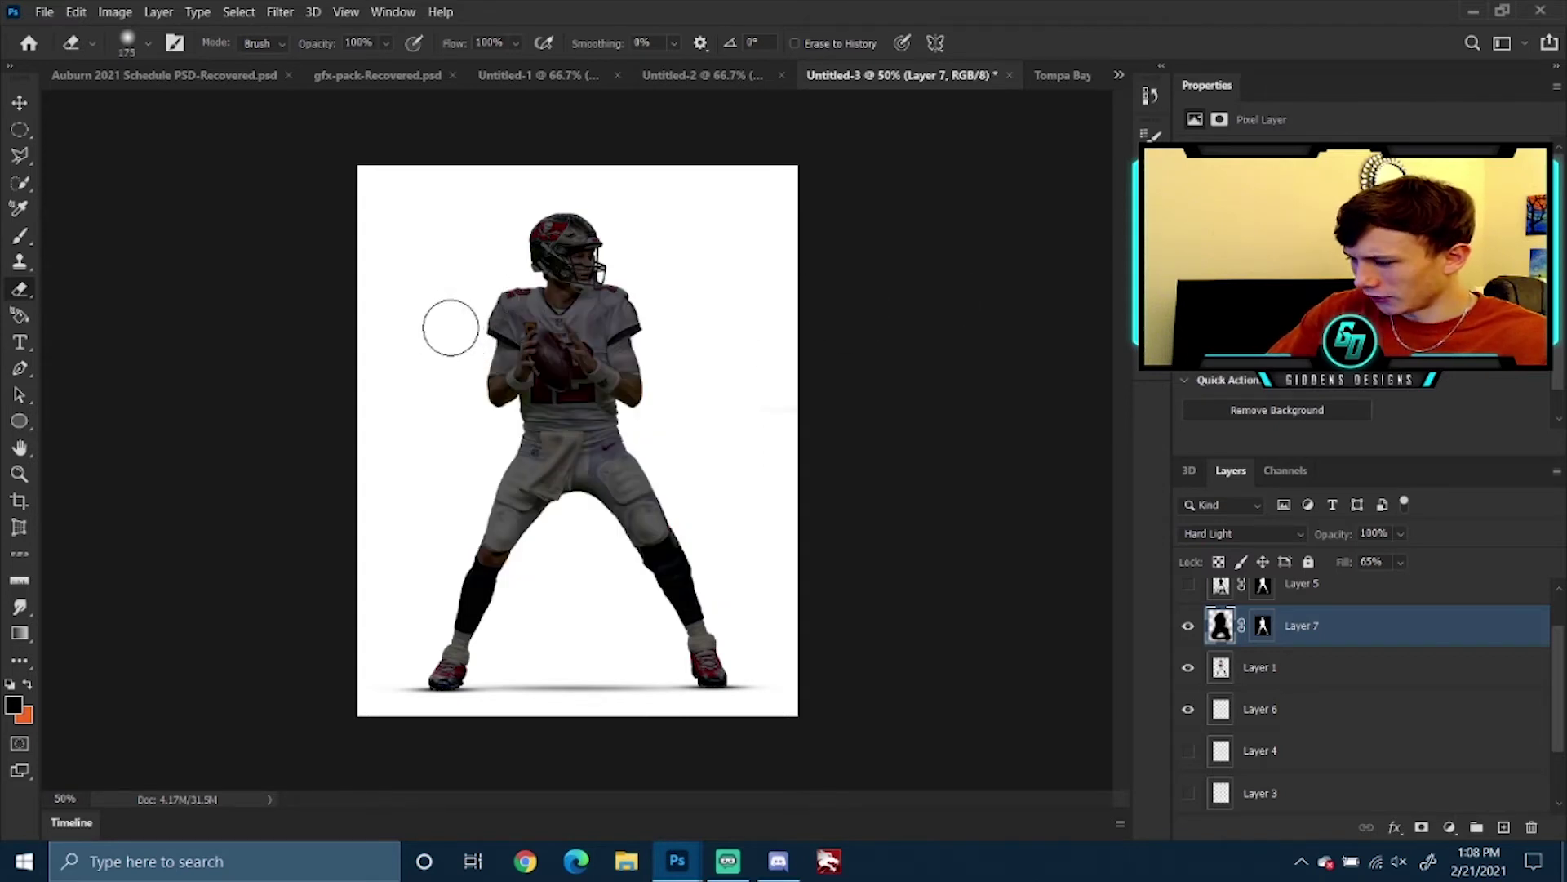
pyautogui.press(']')
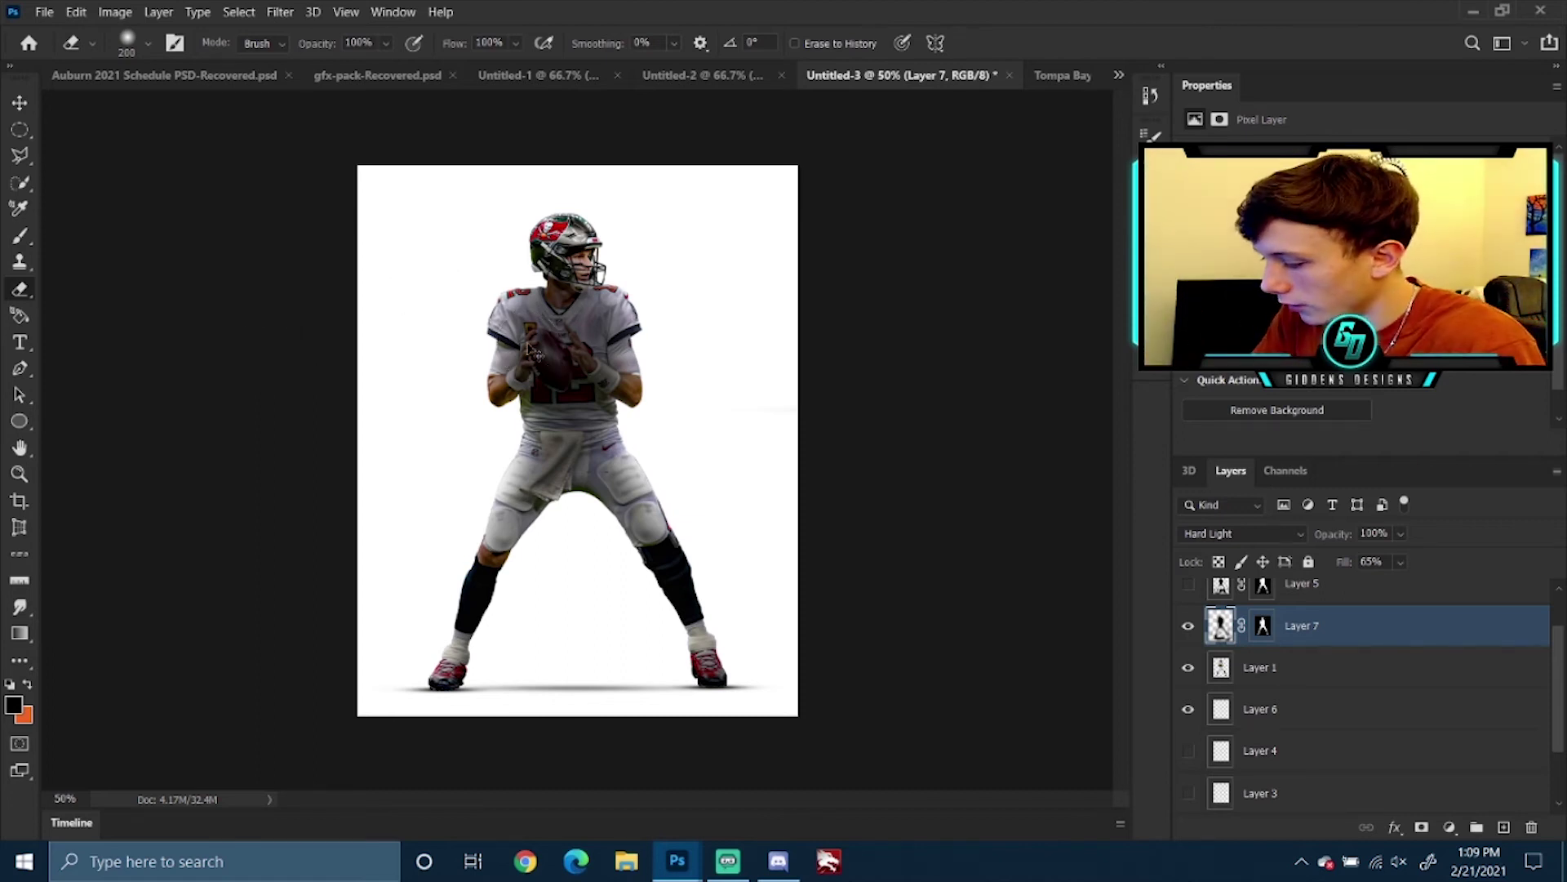
pyautogui.hotkey('ctrl', '+')
pyautogui.hotkey('ctrl', '+')
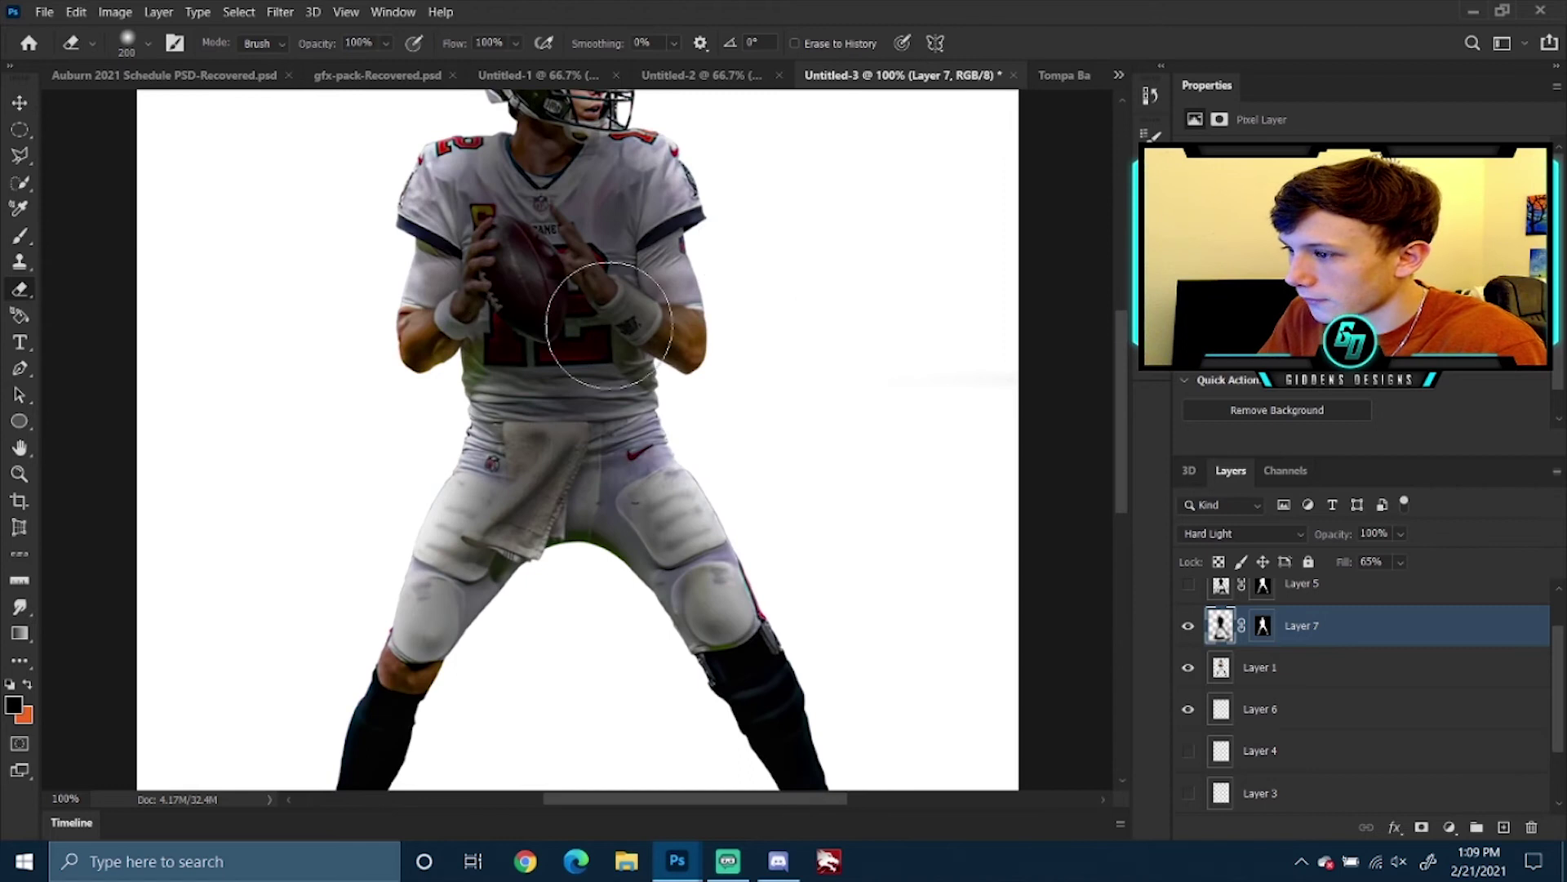
# Zoom in on the player and reduce the Eraser to 67 px
pyautogui.scroll(3, 489, 242)
pyautogui.rightClick(577, 374)
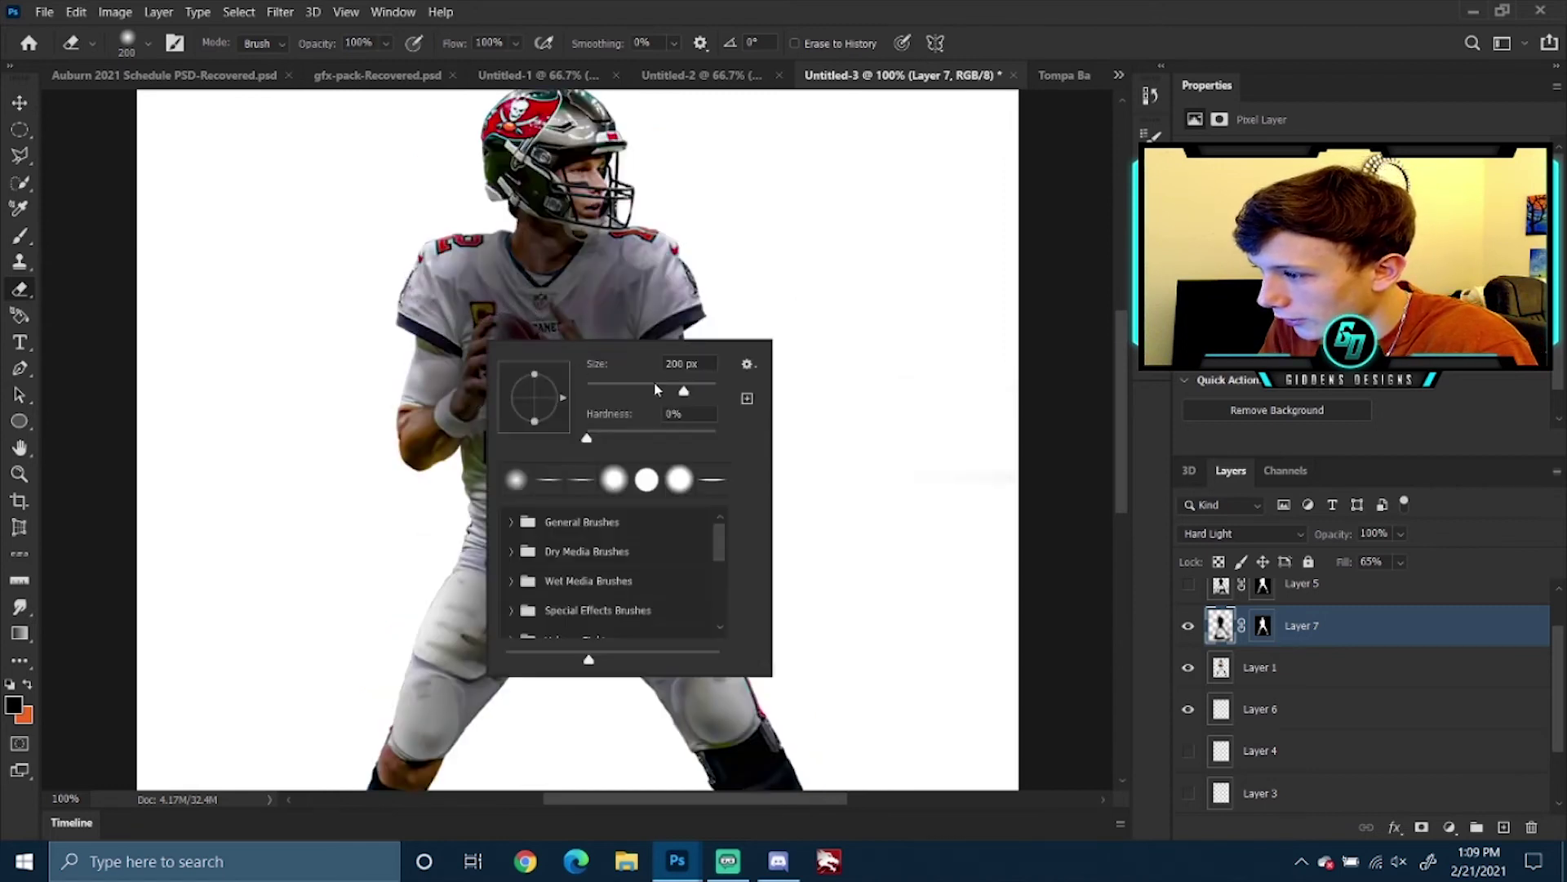
pyautogui.moveTo(634, 392); pyautogui.dragTo(629, 391)
pyautogui.press('Return')
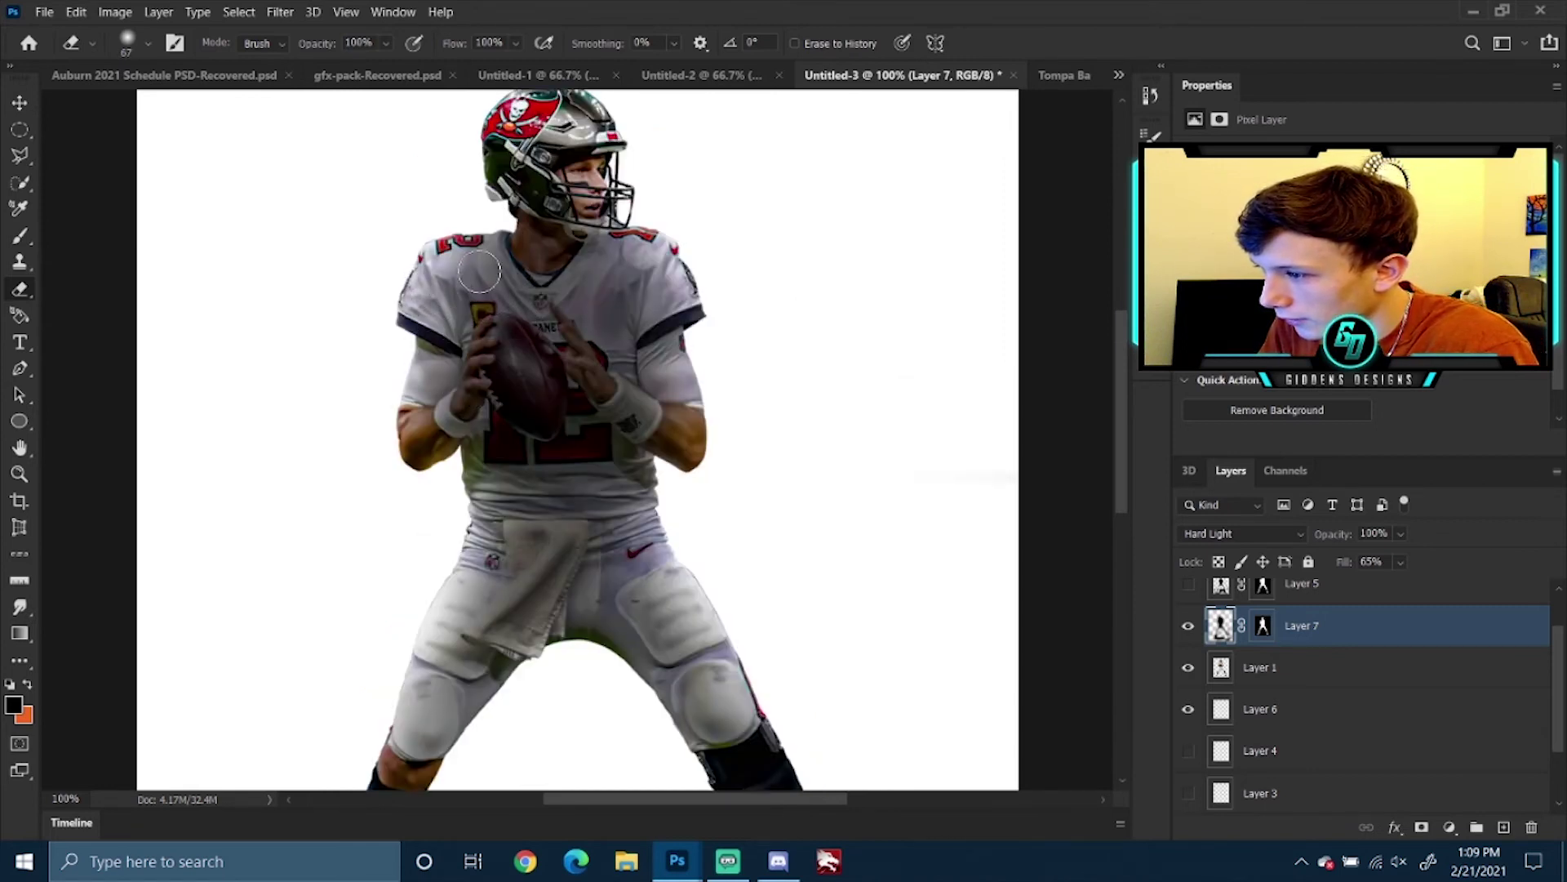
# Erase leftover overlay from the left shoulder, chest, right shoulder and right forearm
pyautogui.moveTo(456, 265)
pyautogui.mouseDown()
pyautogui.moveTo(462, 308)
pyautogui.moveTo(412, 390)
pyautogui.moveTo(416, 262)
pyautogui.moveTo(454, 307)
pyautogui.moveTo(515, 273)
pyautogui.mouseUp()
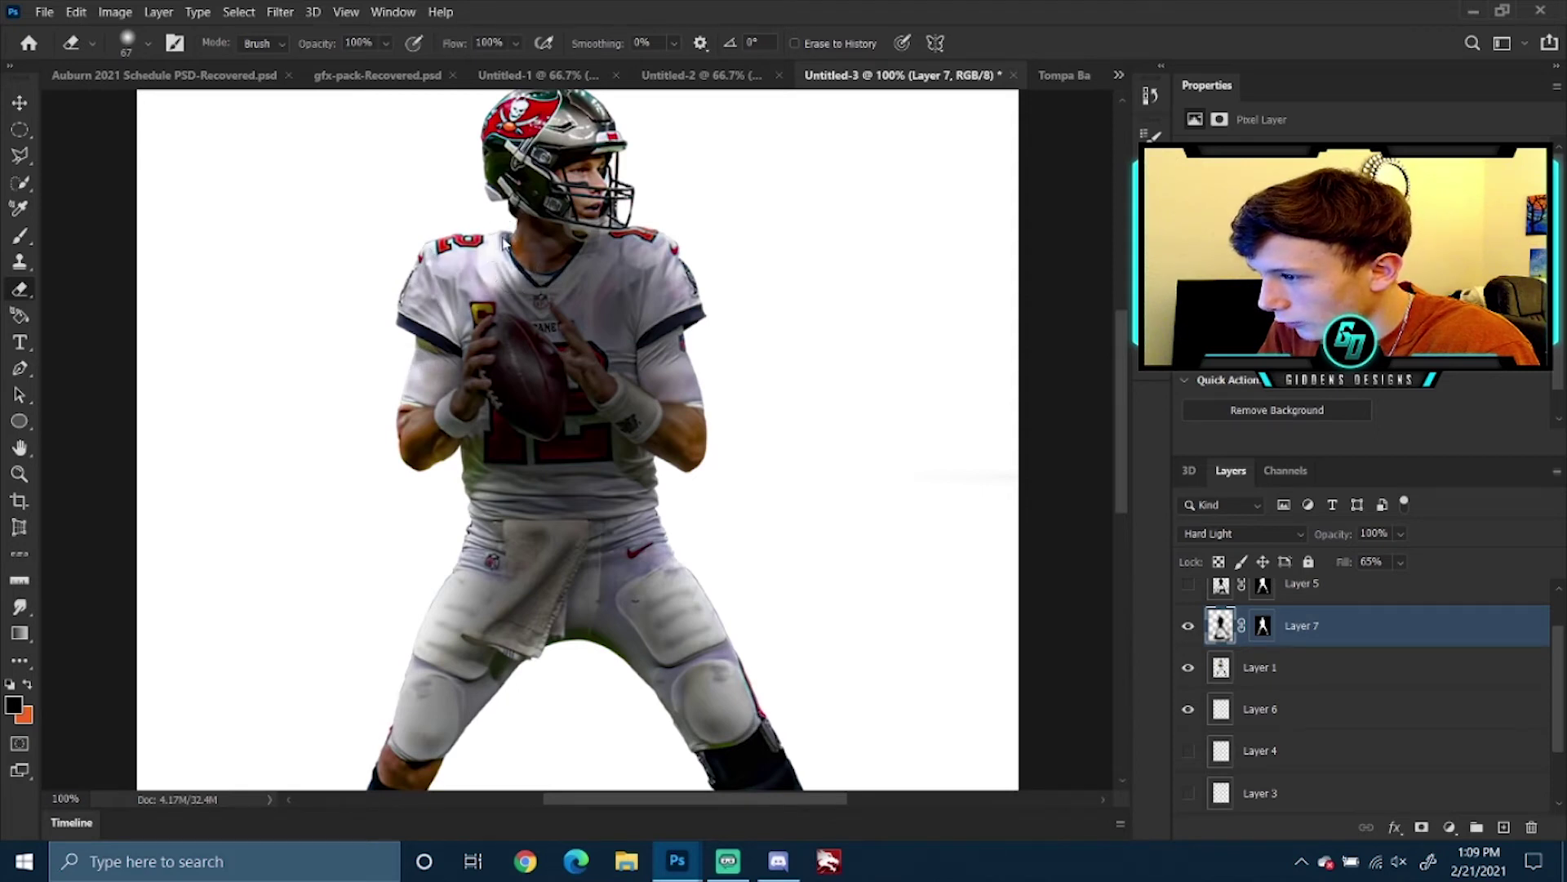
pyautogui.moveTo(514, 306); pyautogui.dragTo(526, 317)
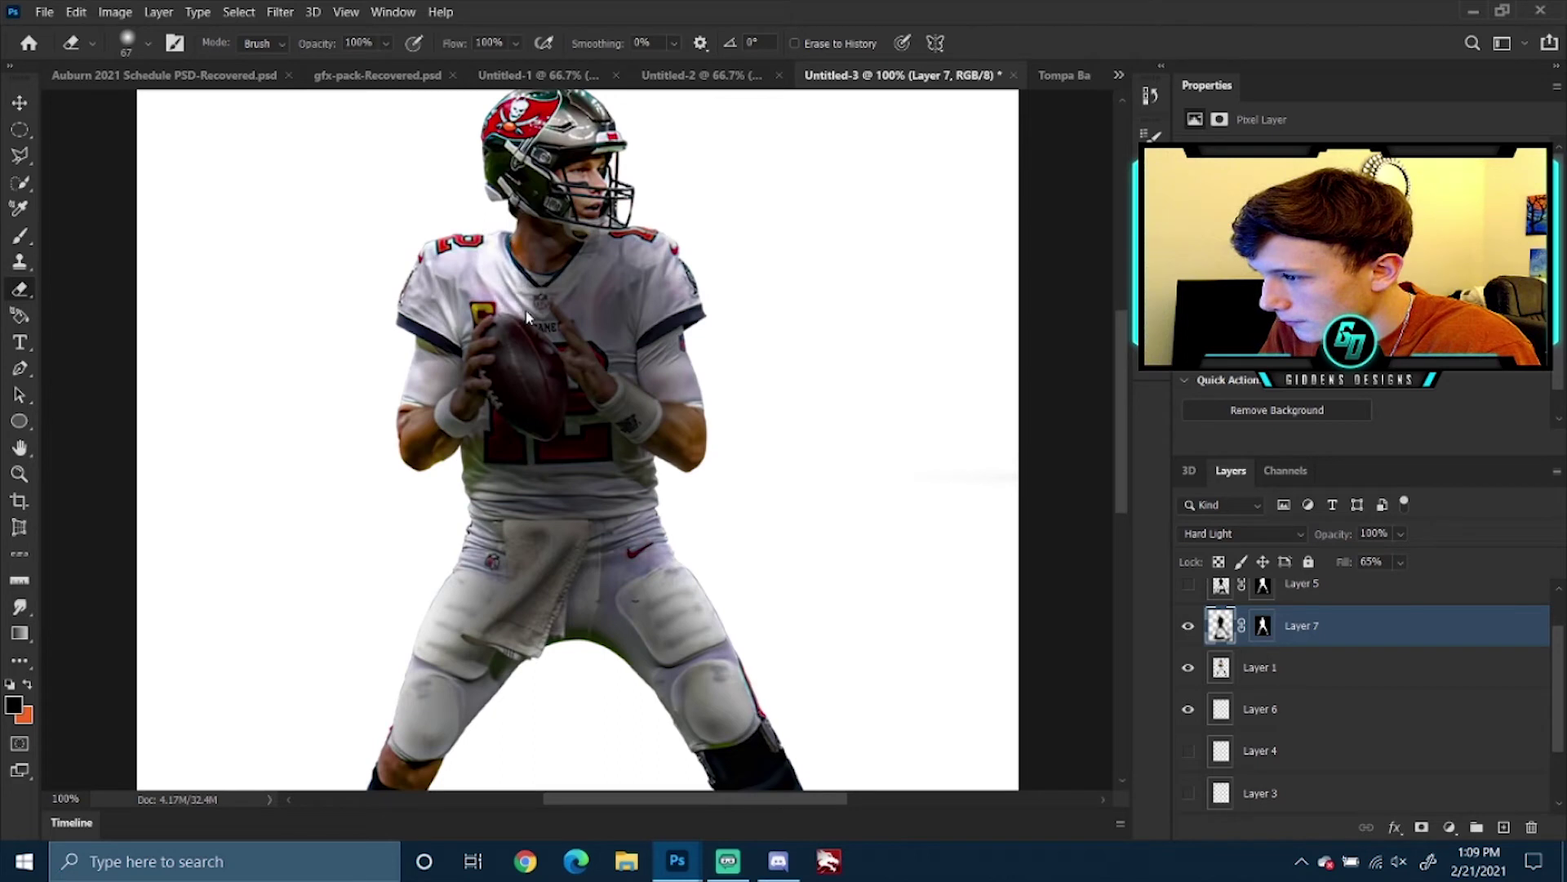
pyautogui.moveTo(638, 242); pyautogui.dragTo(674, 272)
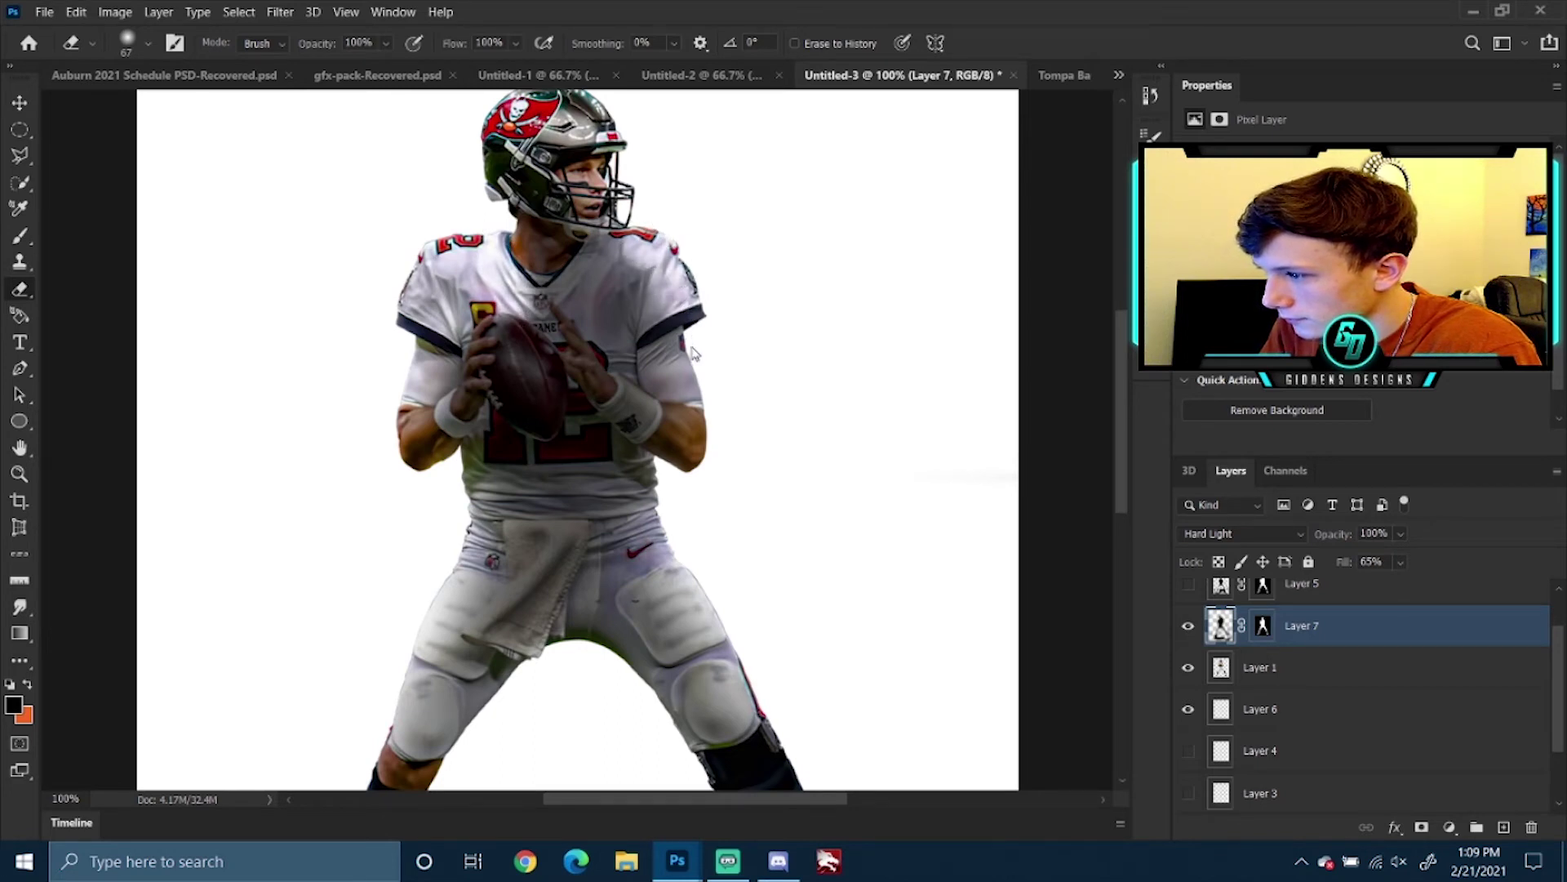
pyautogui.moveTo(692, 352)
pyautogui.mouseDown()
pyautogui.moveTo(711, 455)
pyautogui.moveTo(689, 482)
pyautogui.mouseUp()
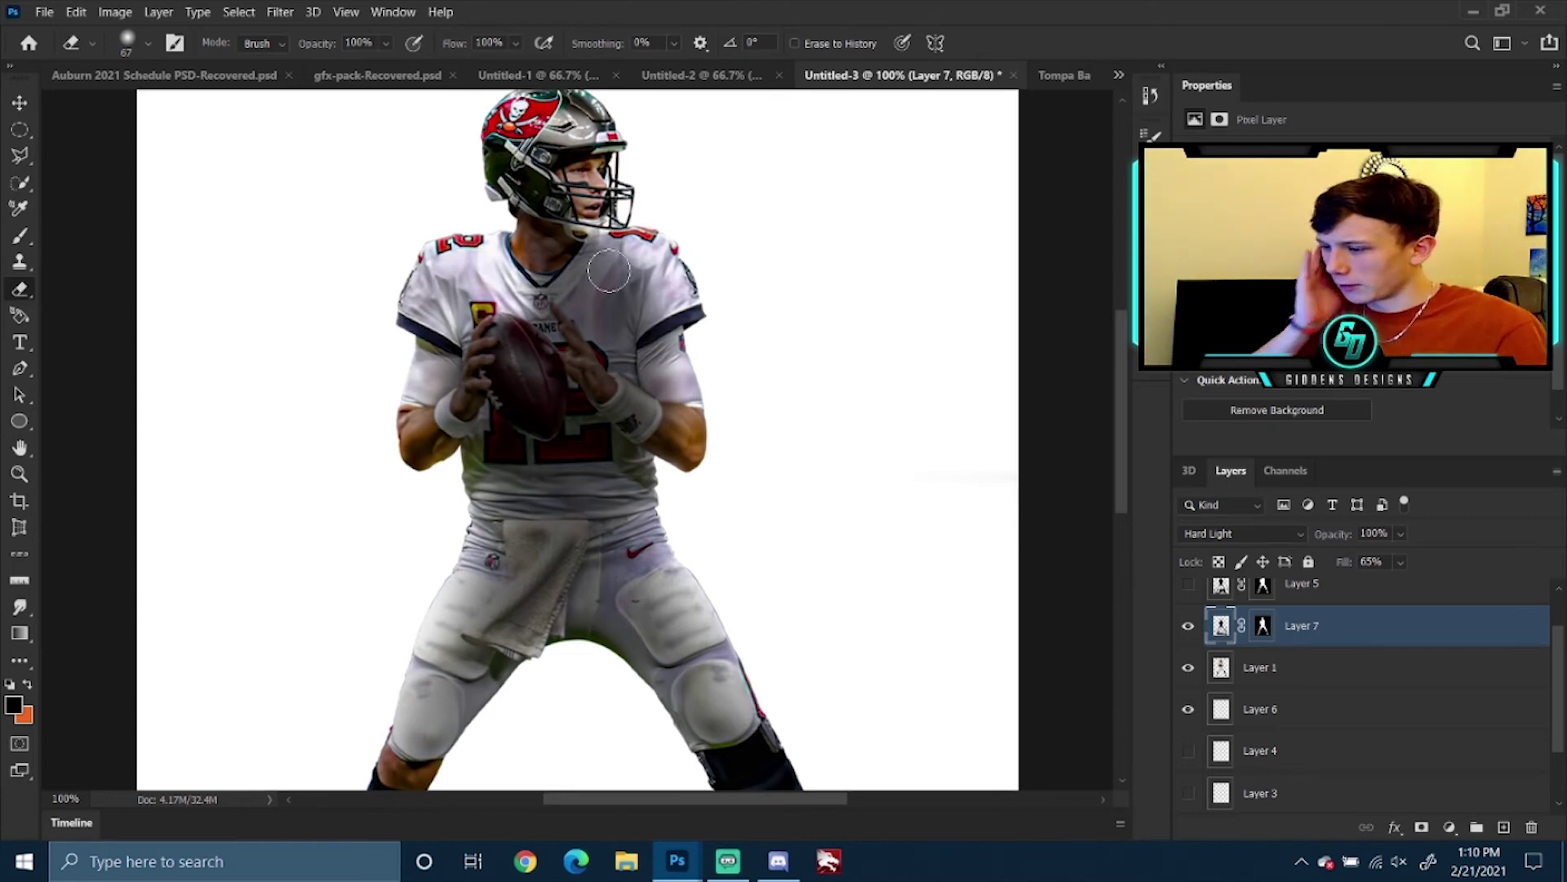
pyautogui.hotkey('ctrl', '-')
pyautogui.hotkey('ctrl', '-')
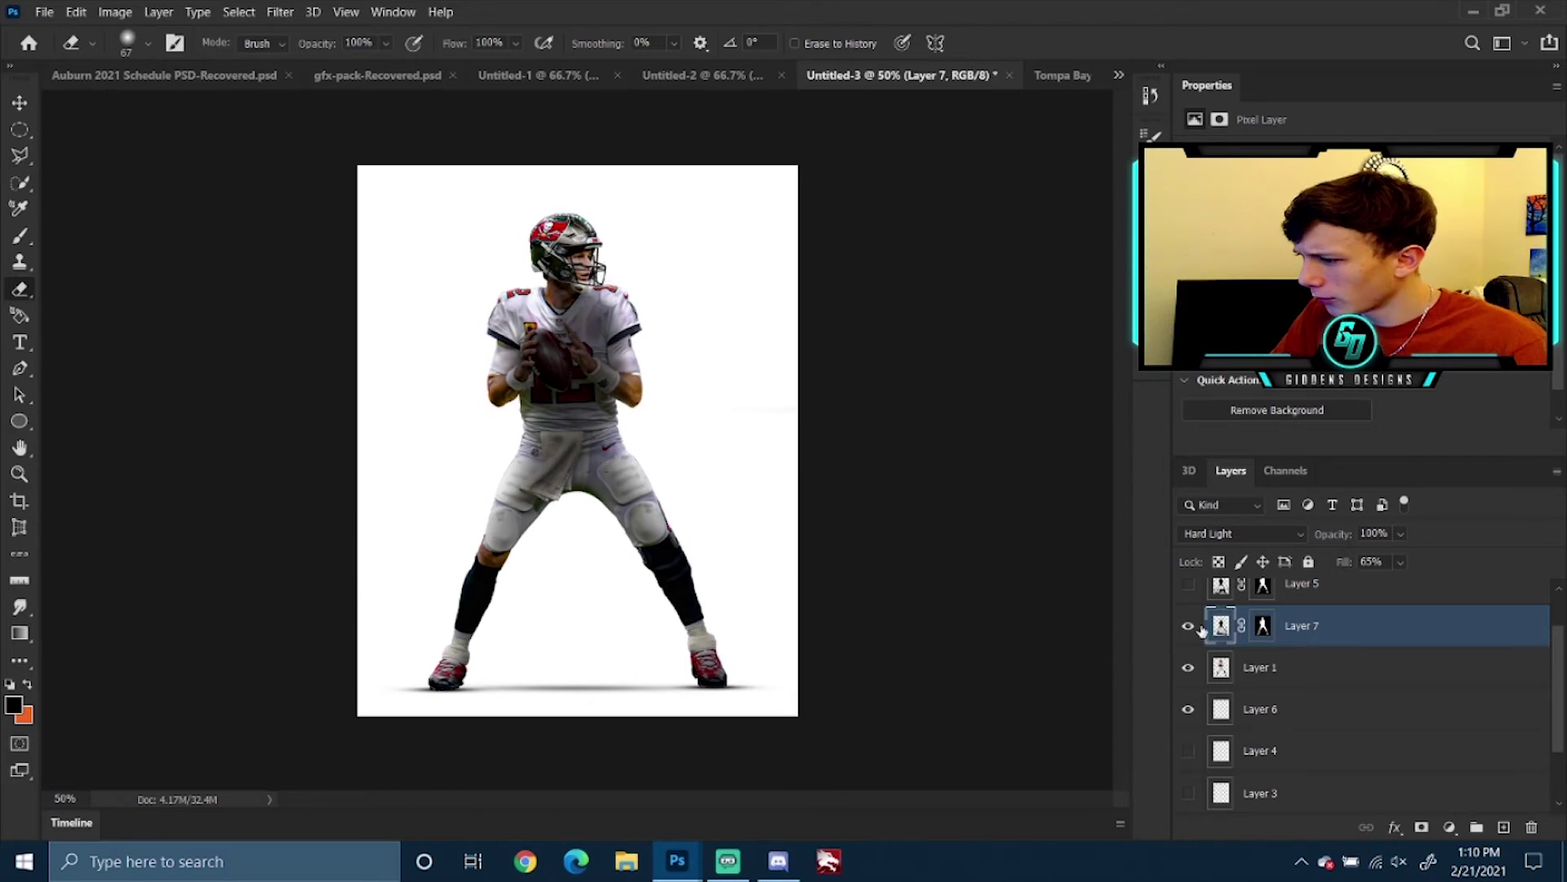
# Load the player's outline from Layer 1 as a selection and add a new empty layer above it
pyautogui.click(1221, 669)
pyautogui.rightClick(1221, 669)
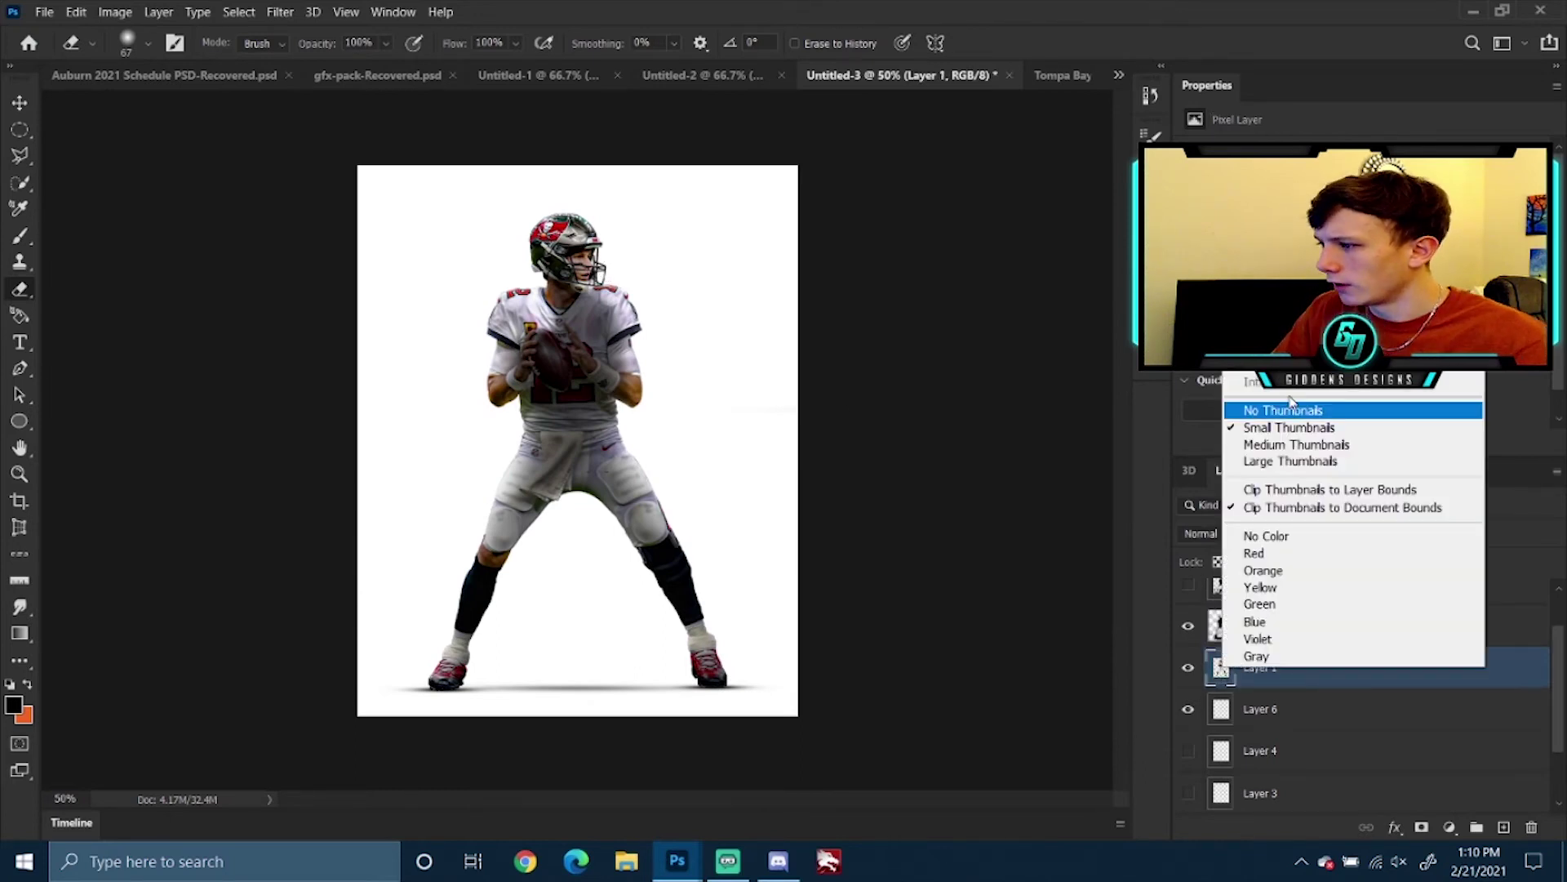
pyautogui.press('Escape')
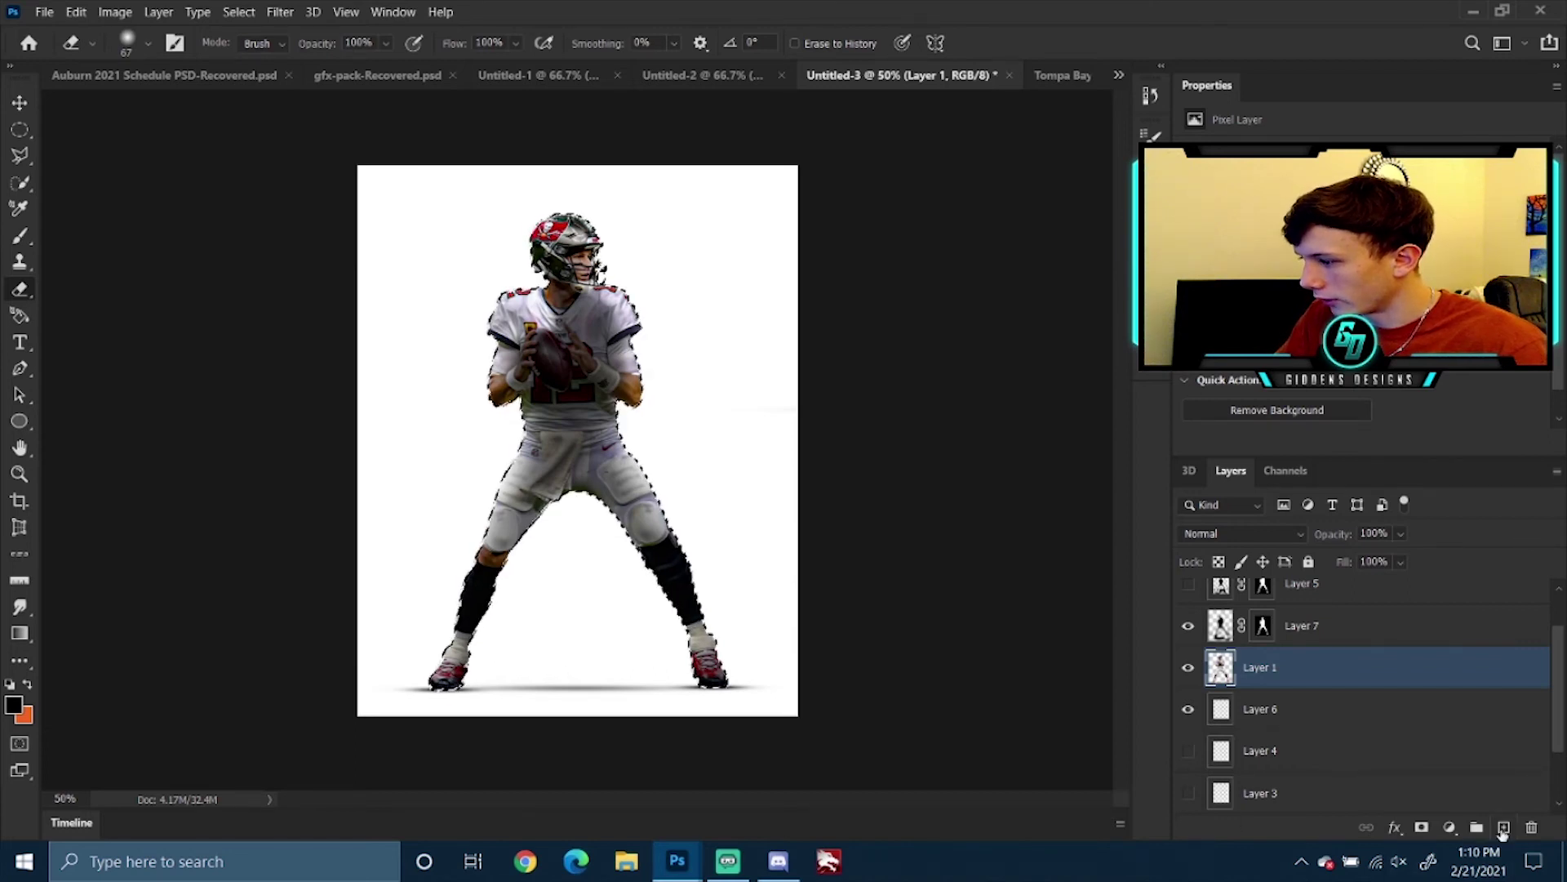
pyautogui.click(1503, 827)
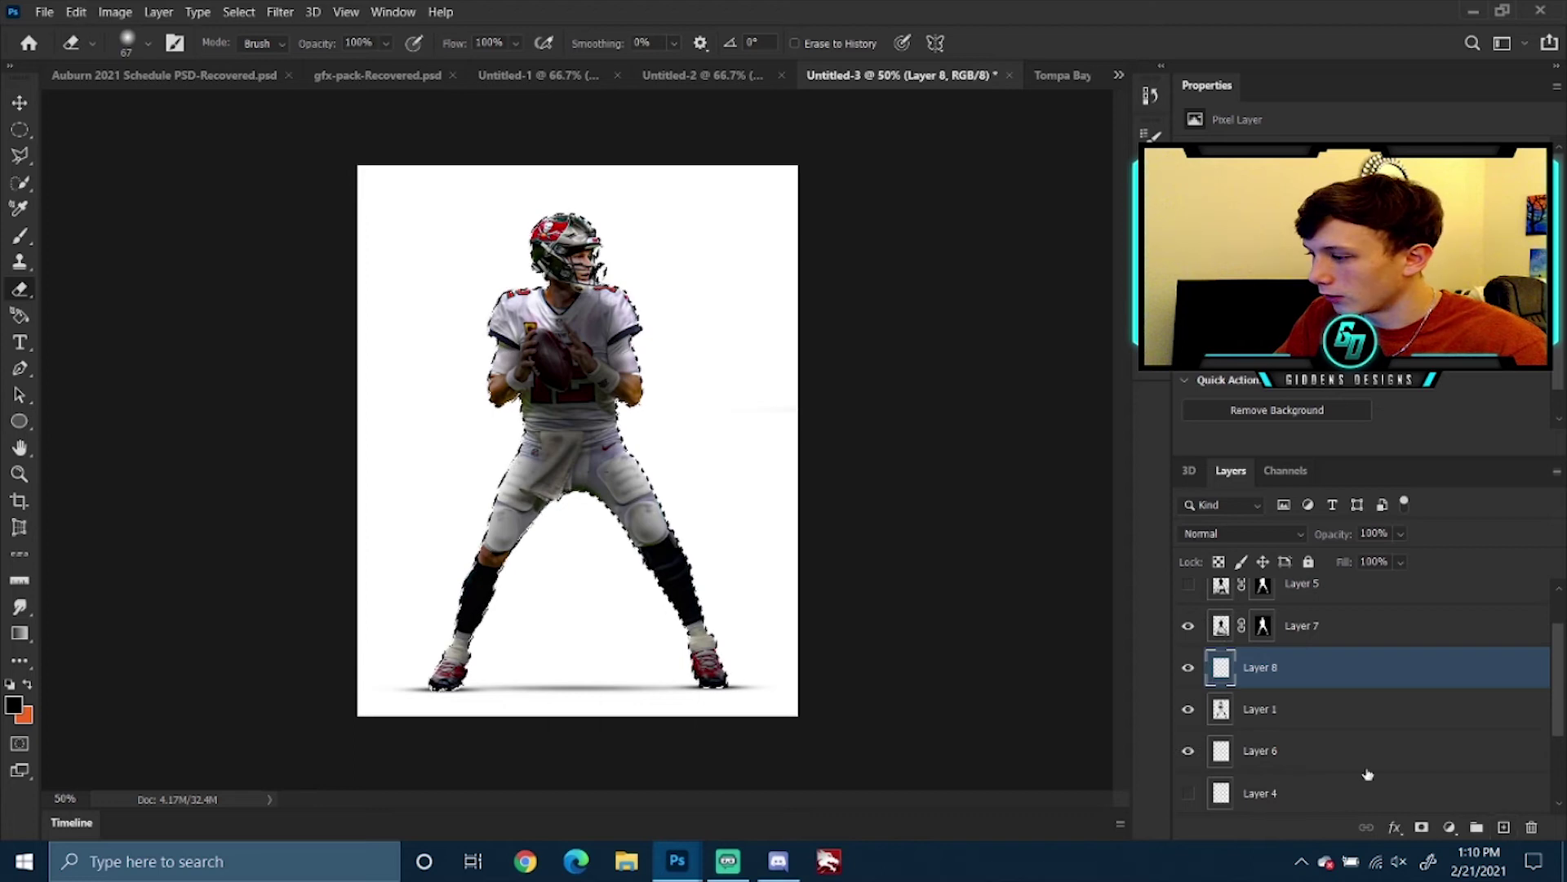
# Fill the player-shaped selection on the new layer with solid black #000000
pyautogui.click(76, 12)
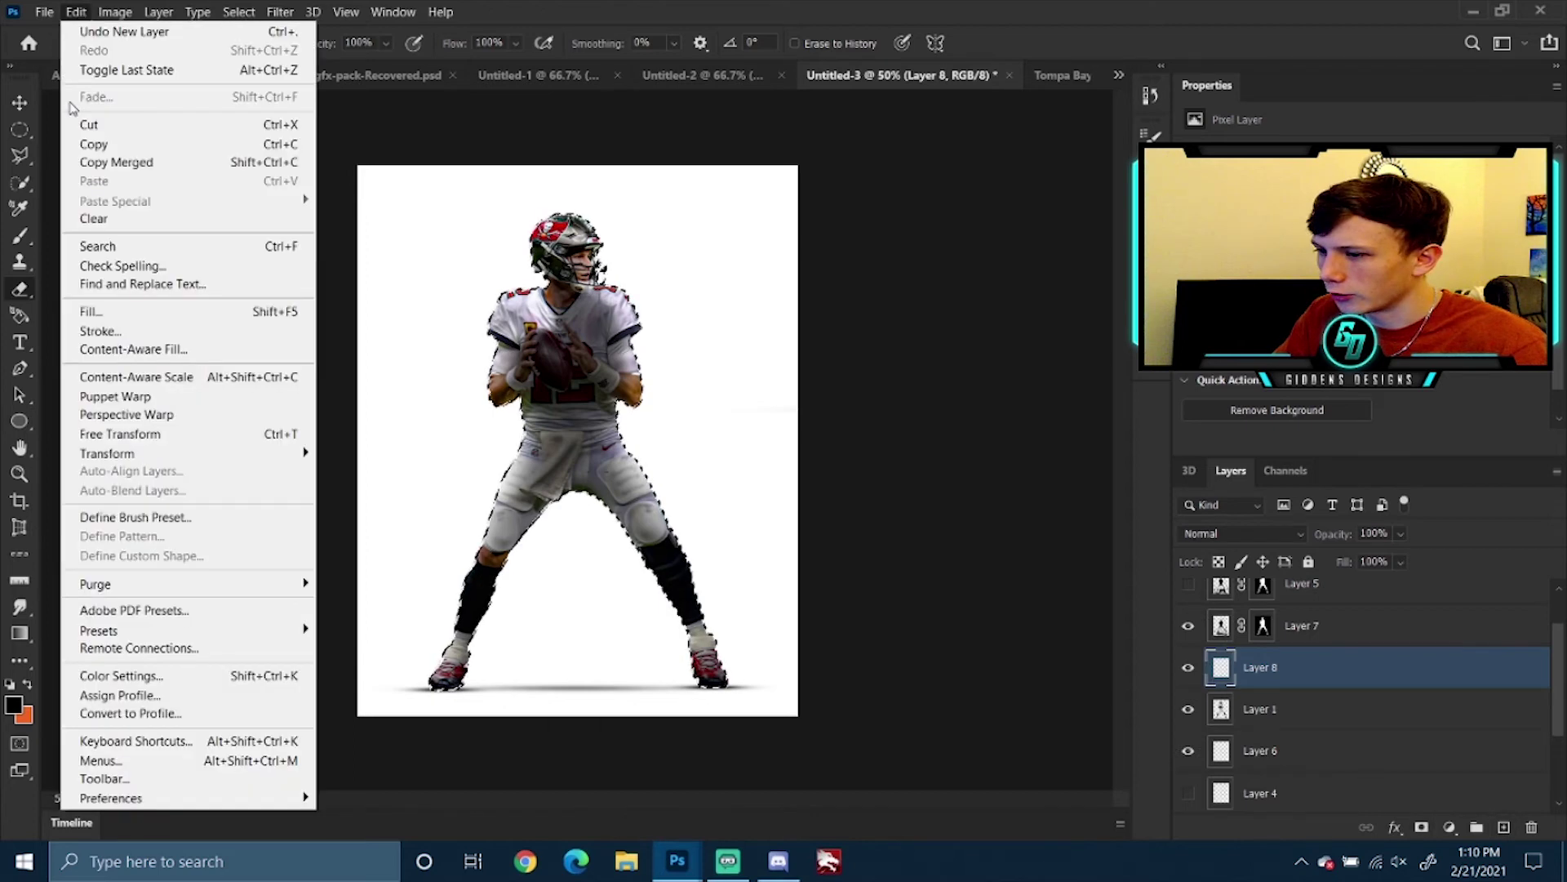
pyautogui.click(124, 315)
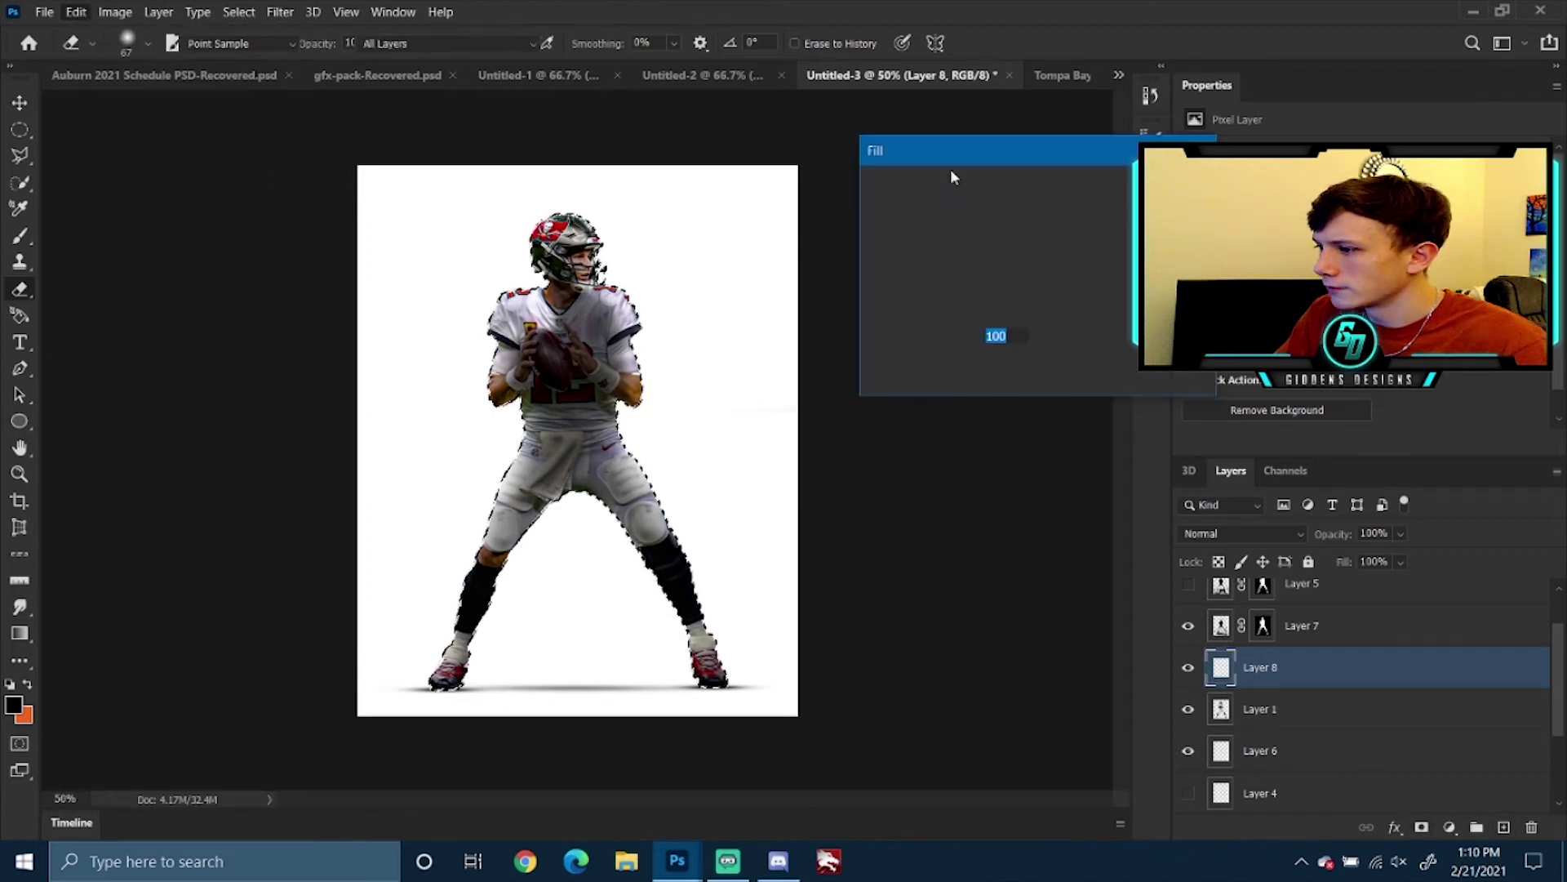
pyautogui.click(1026, 191)
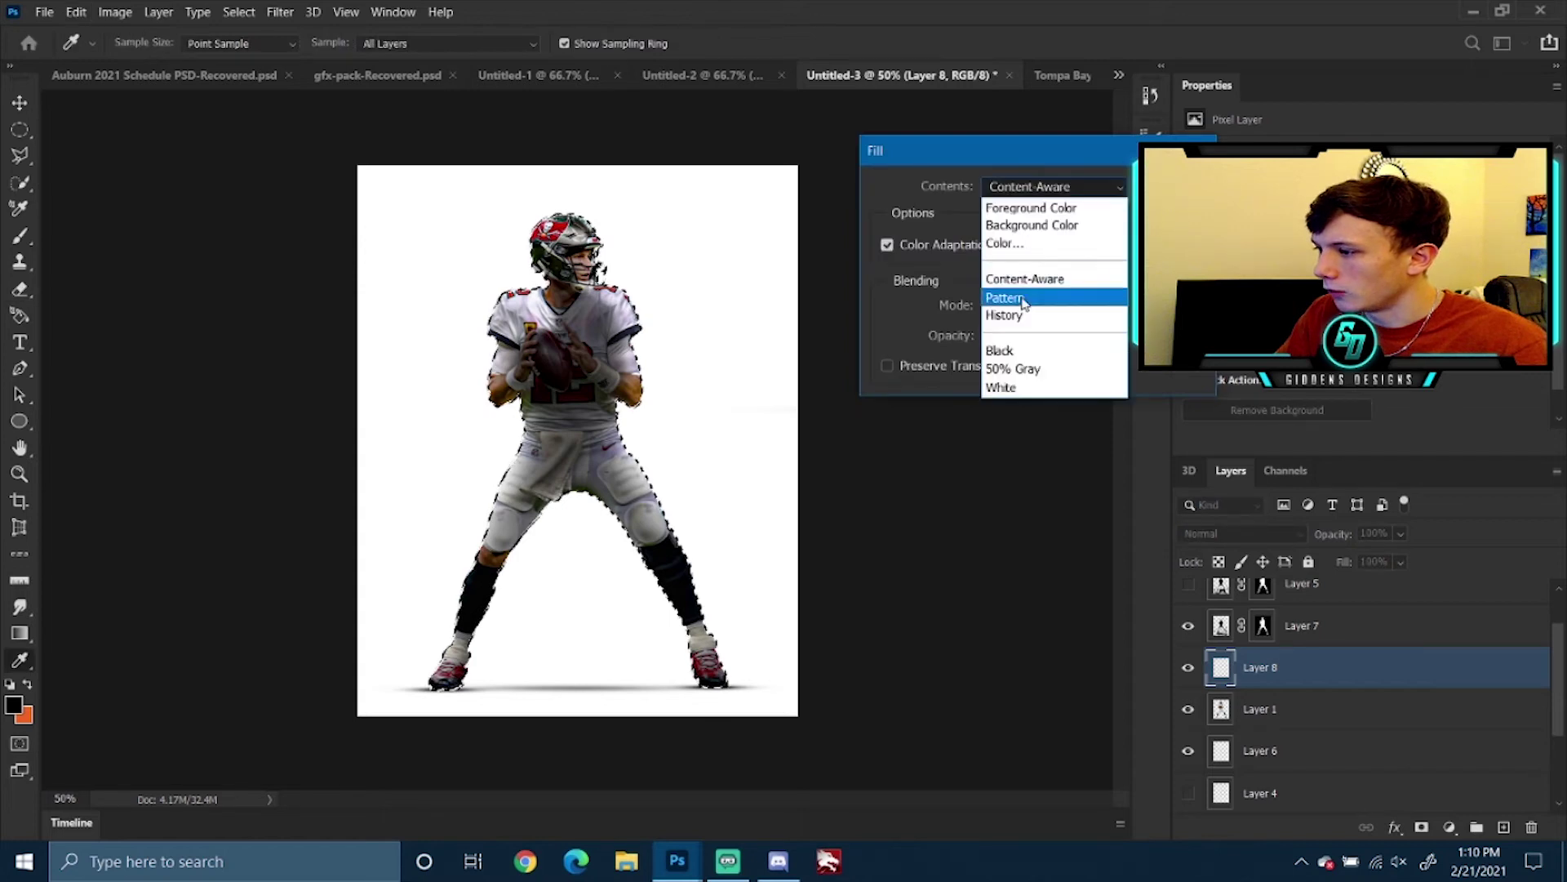
pyautogui.click(1025, 247)
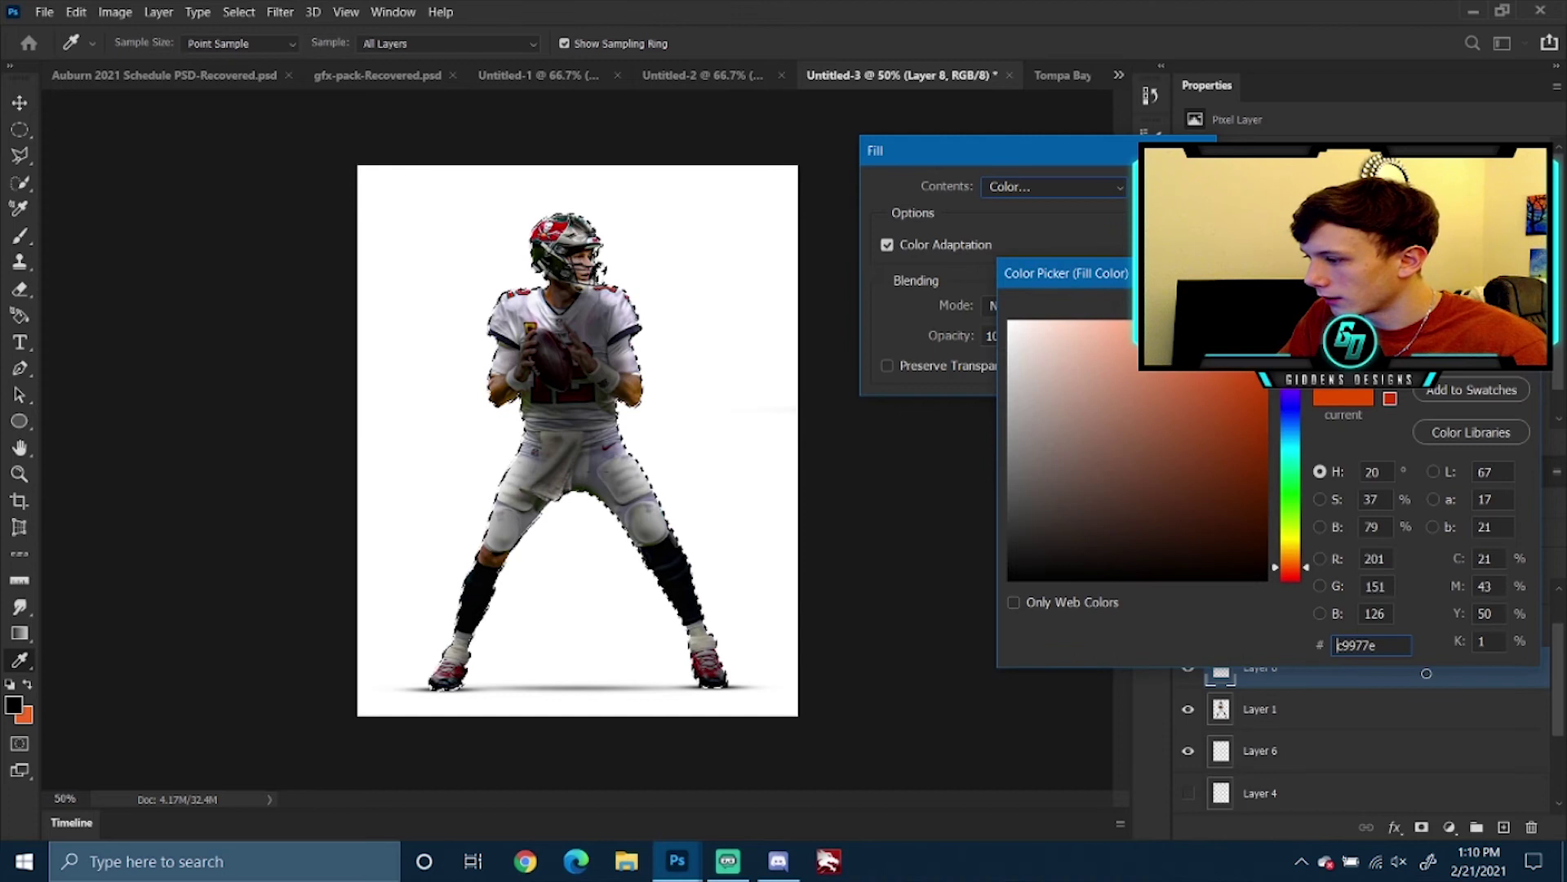
pyautogui.moveTo(1426, 673); pyautogui.dragTo(1427, 680)
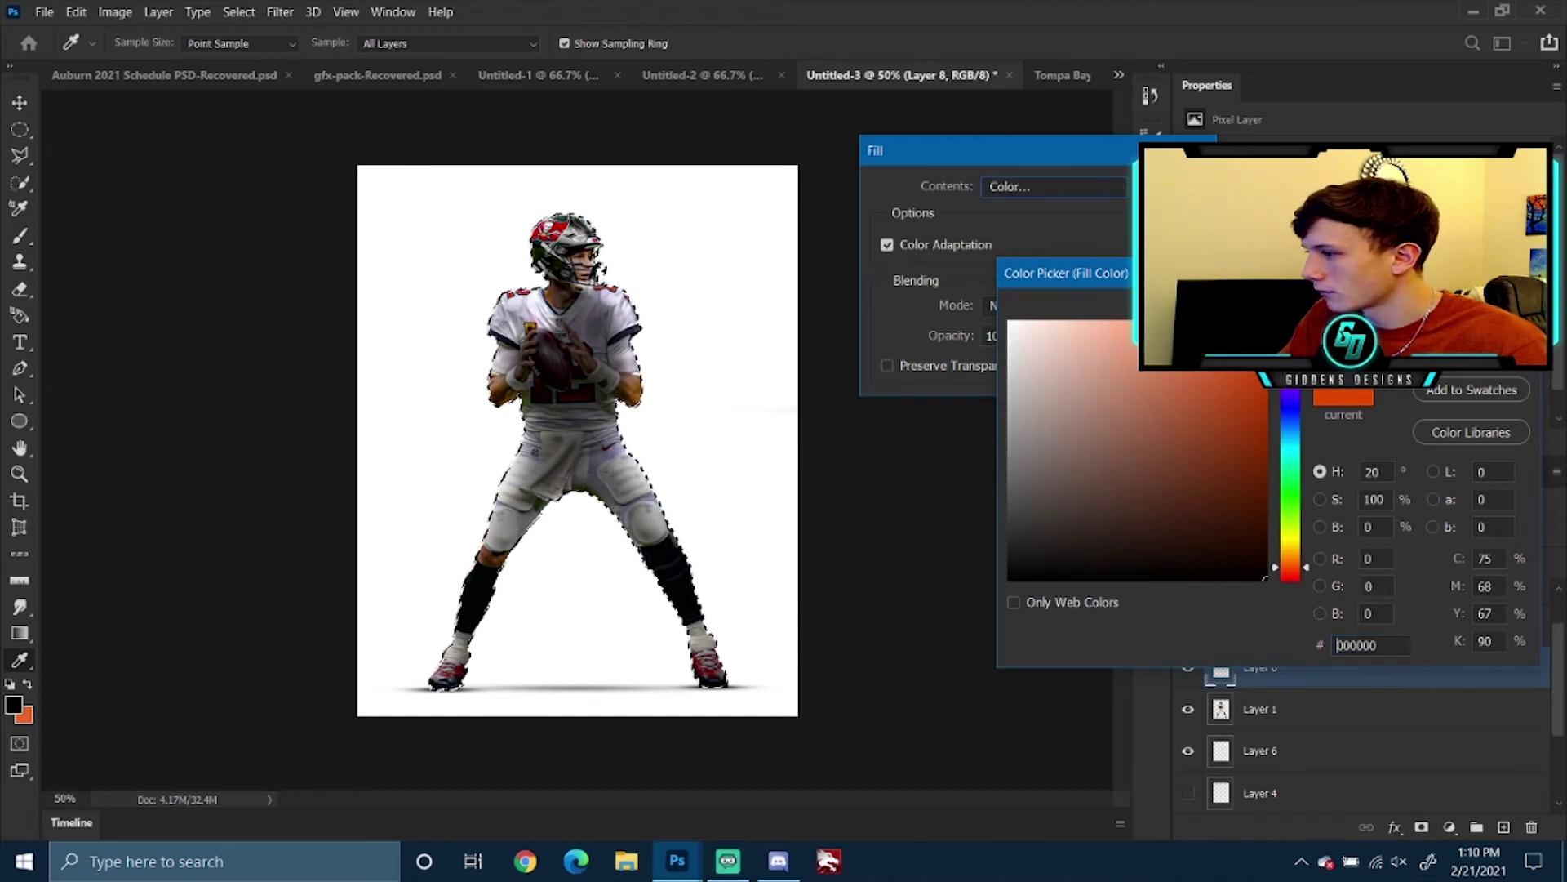
pyautogui.press('Return')
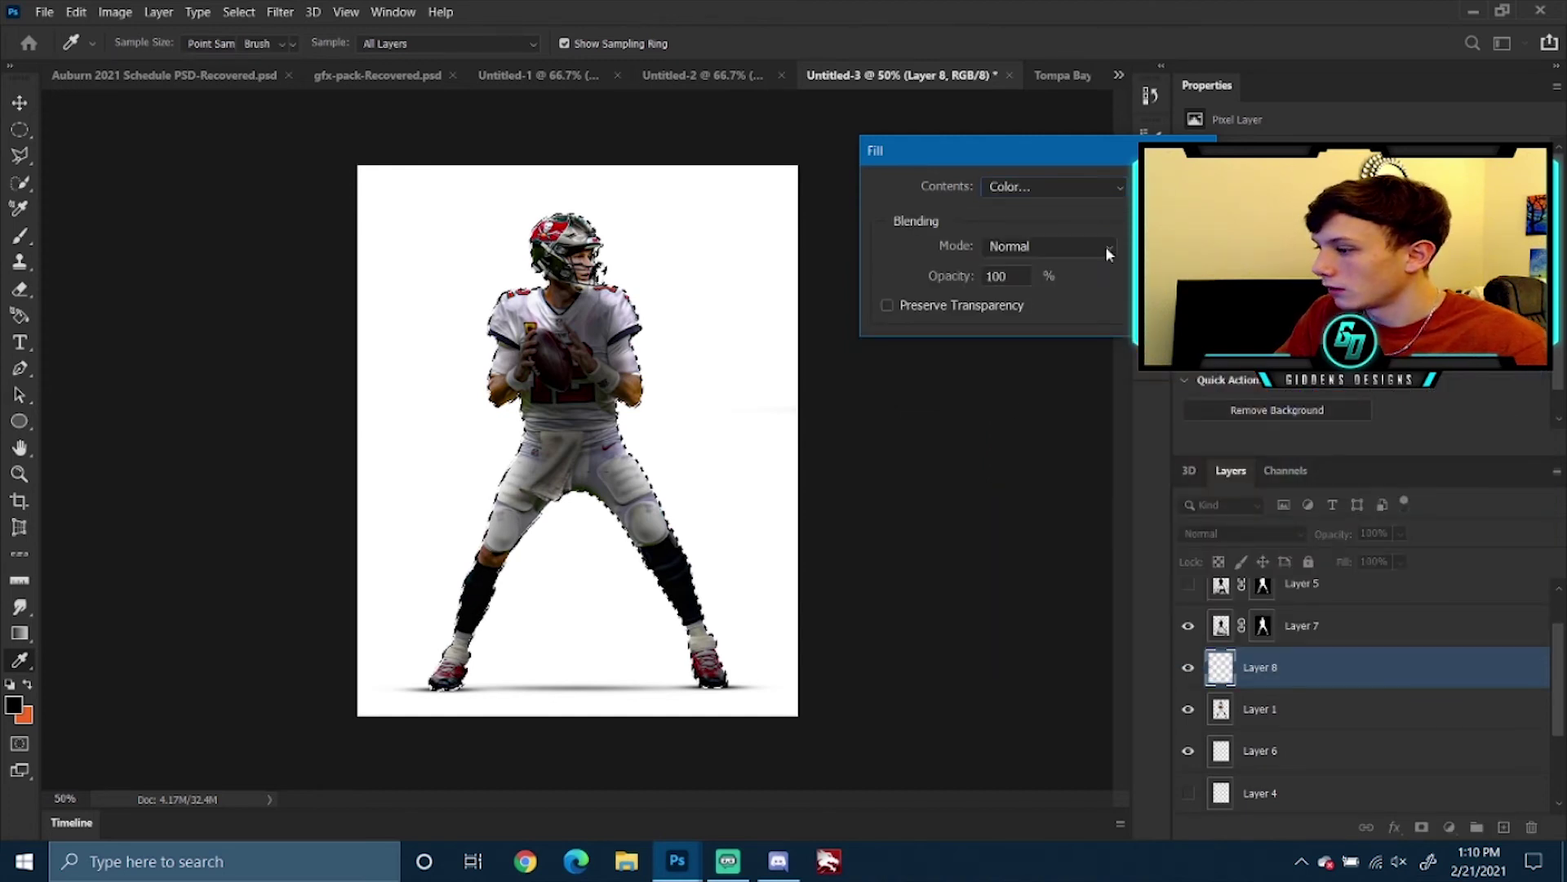
pyautogui.press('Return')
pyautogui.press('e')
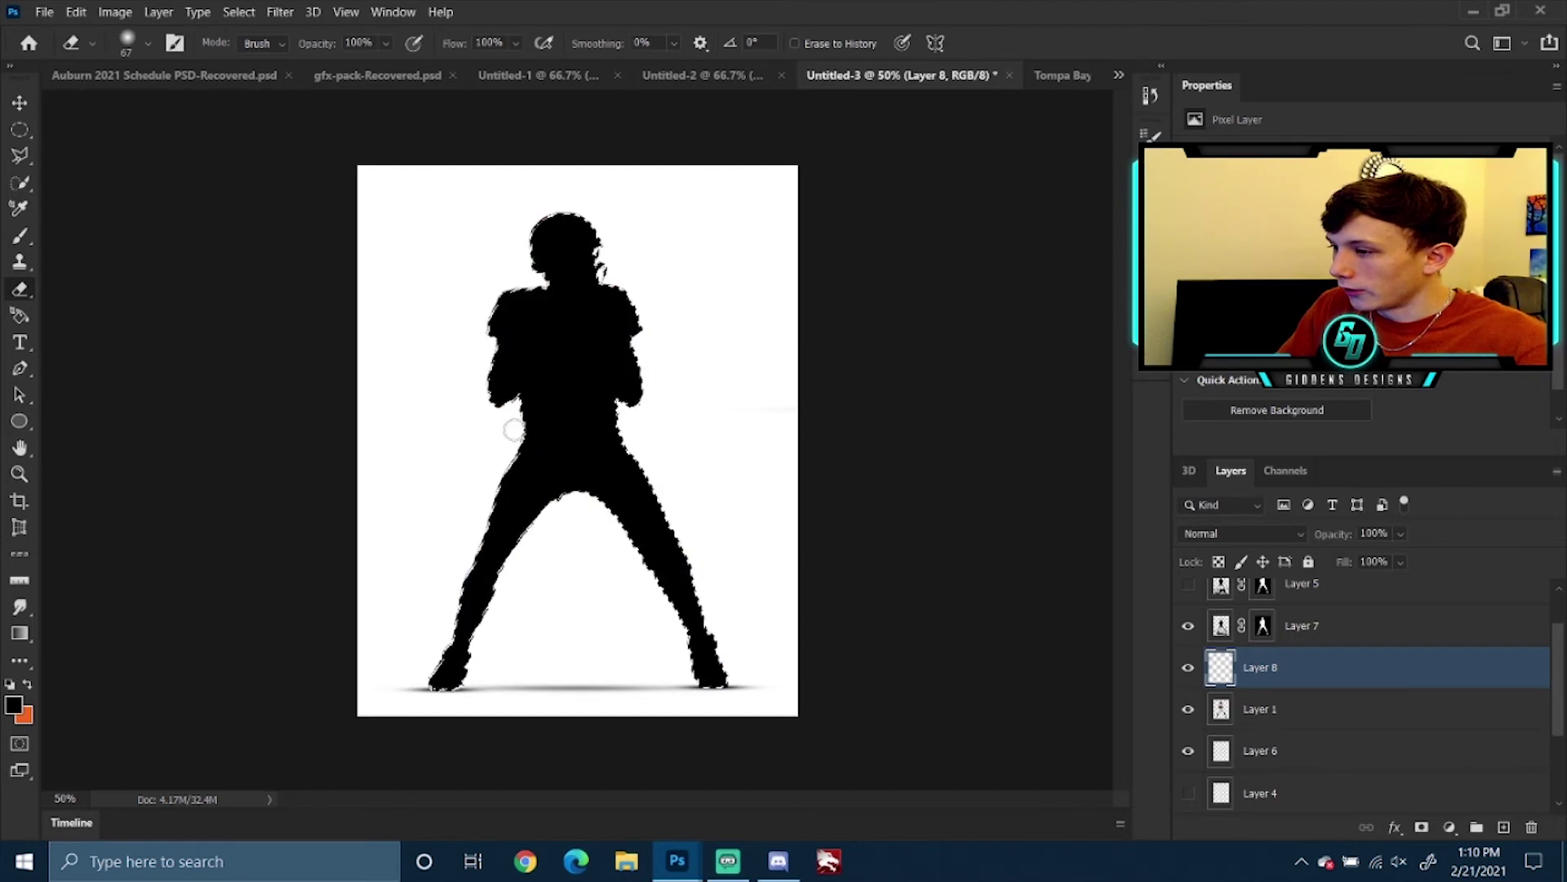
# Deselect, leaving Layer 8 as a solid black silhouette of the player
pyautogui.click(21, 103)
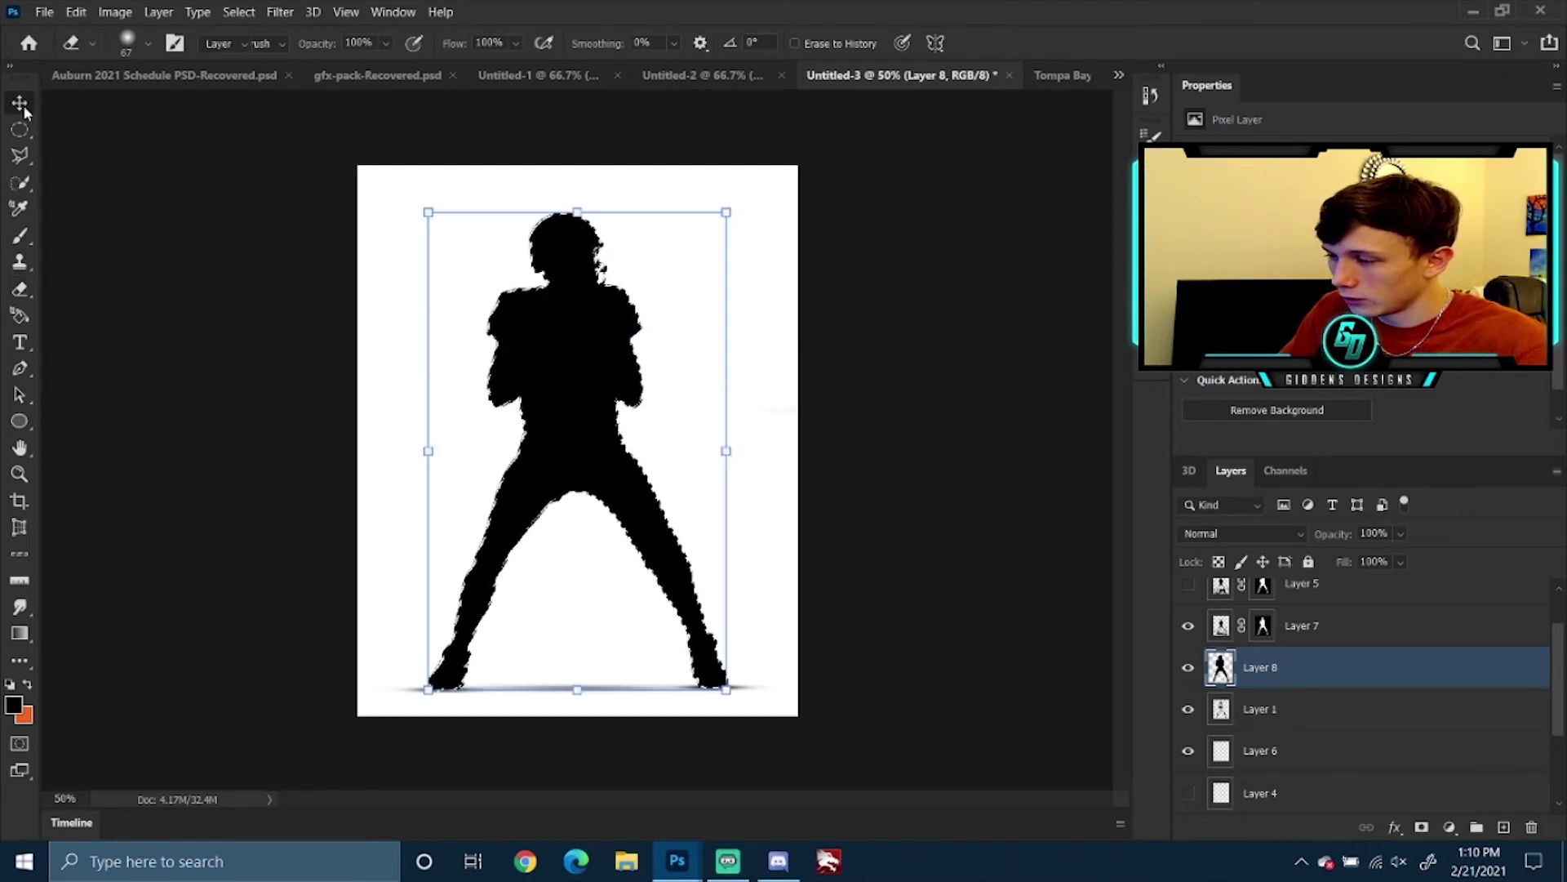
pyautogui.click(20, 129)
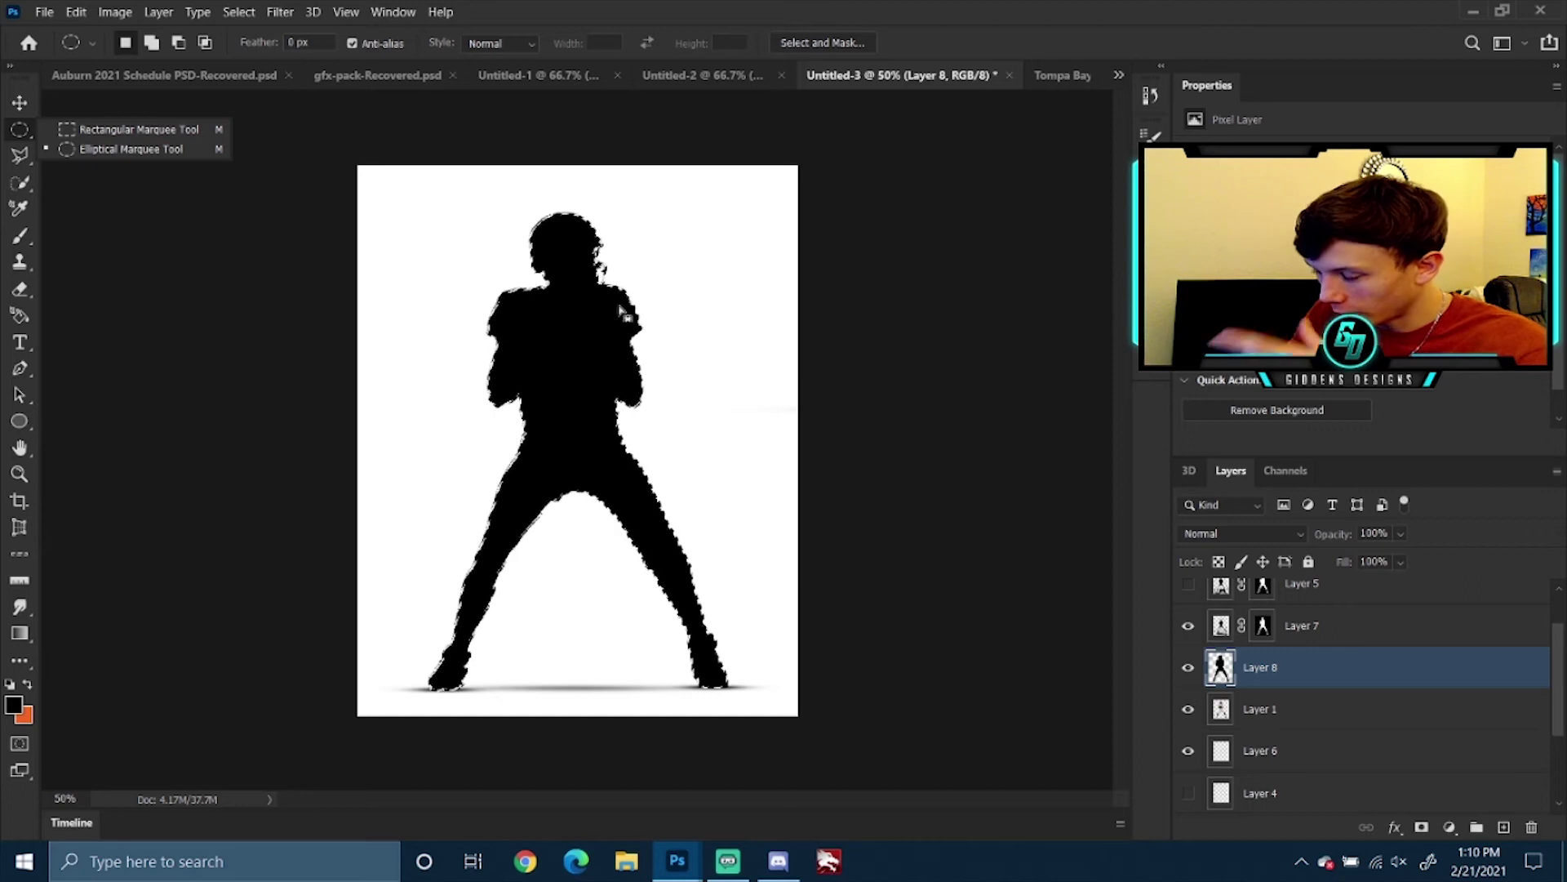
pyautogui.rightClick(575, 346)
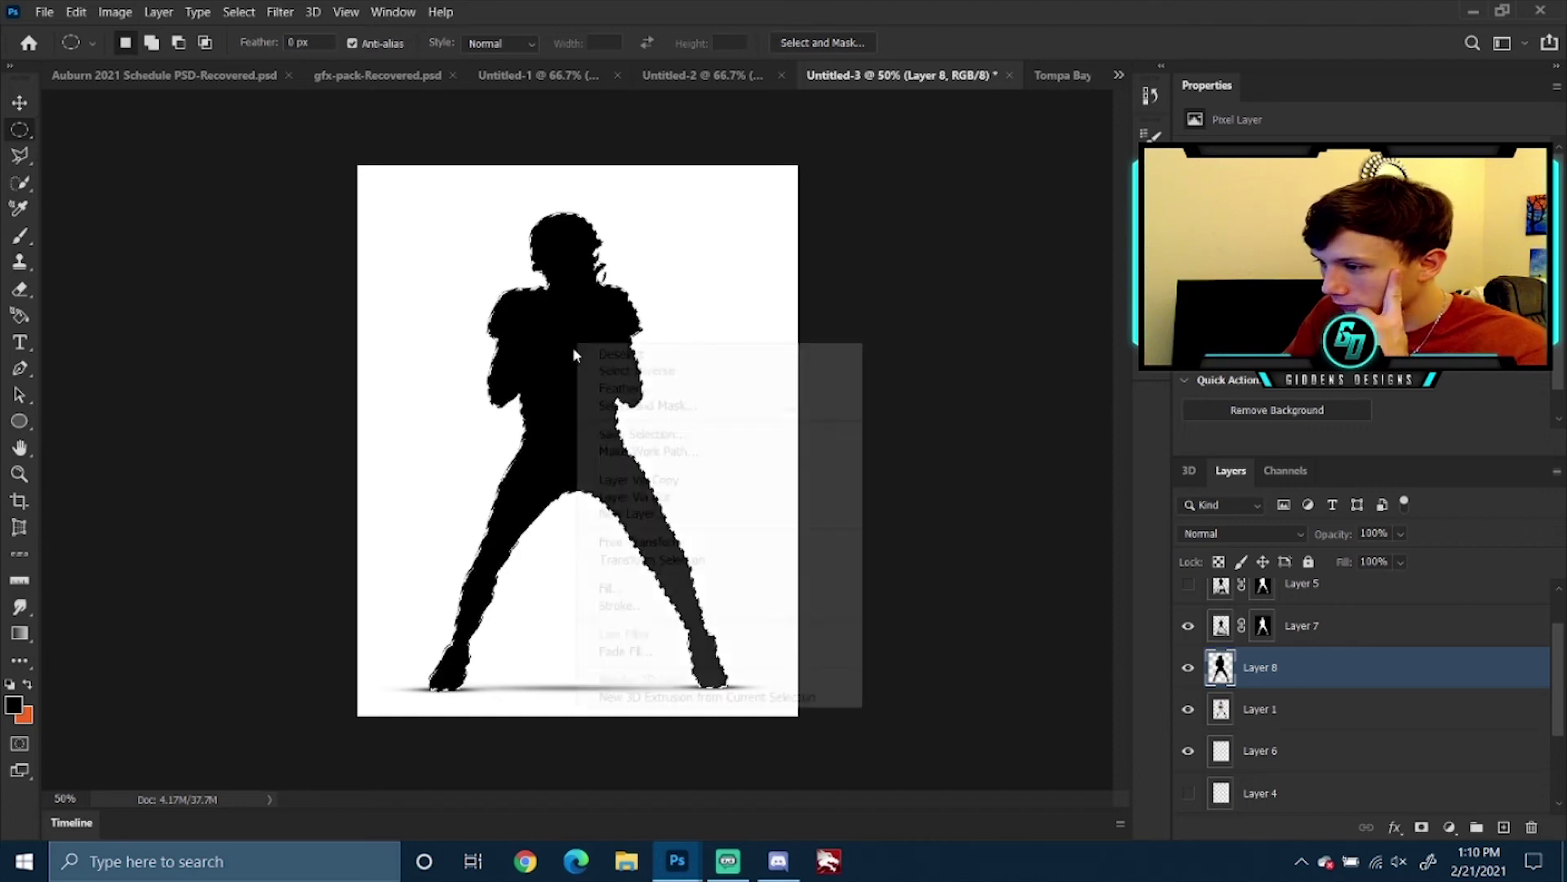
pyautogui.click(632, 357)
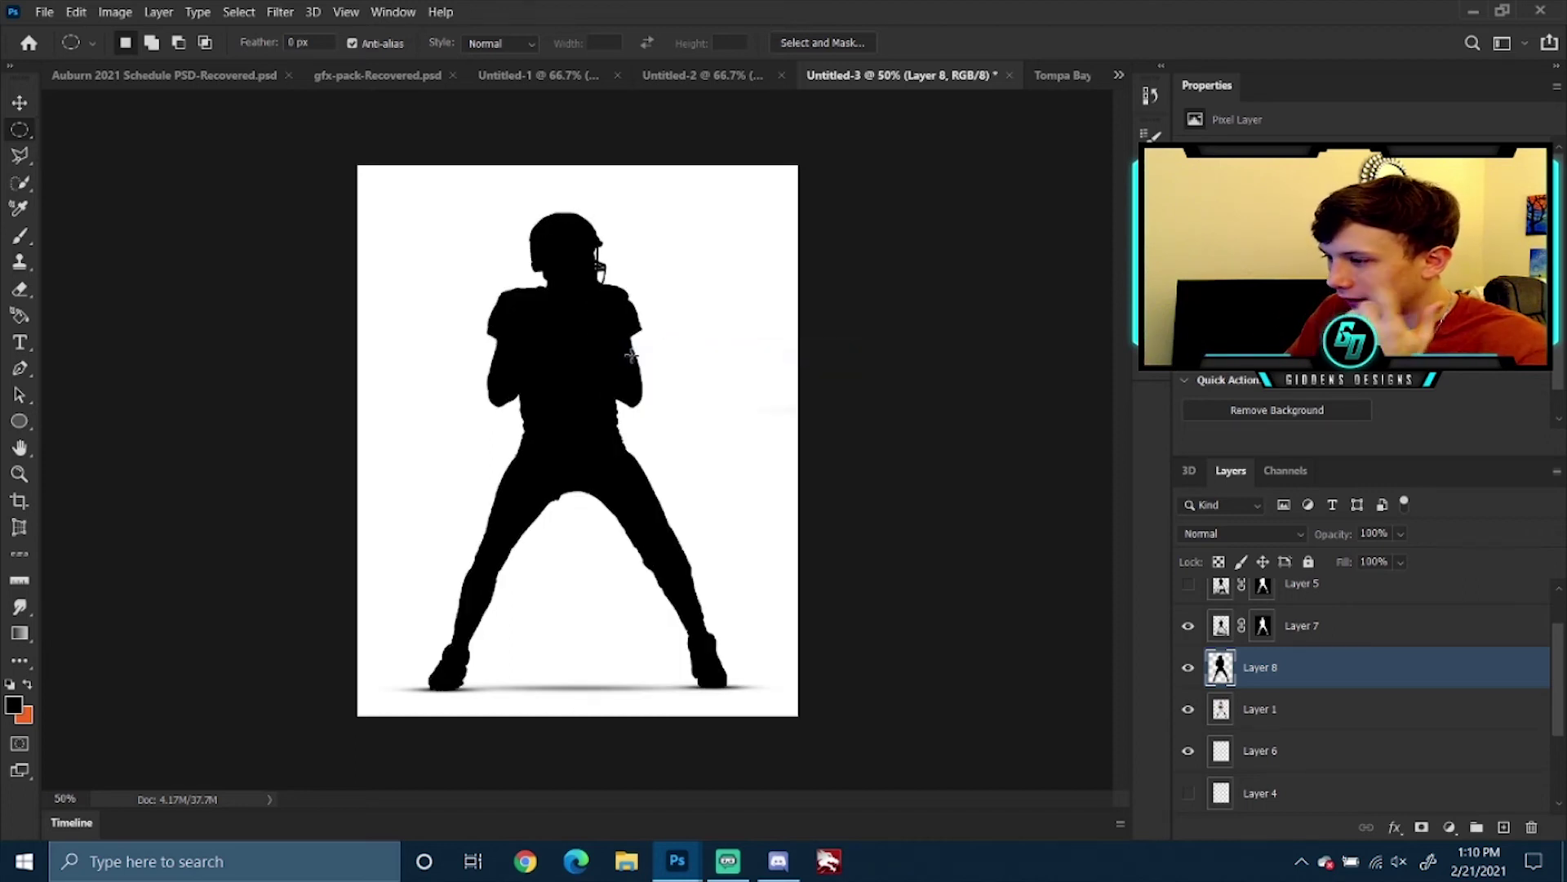
pyautogui.press('v')
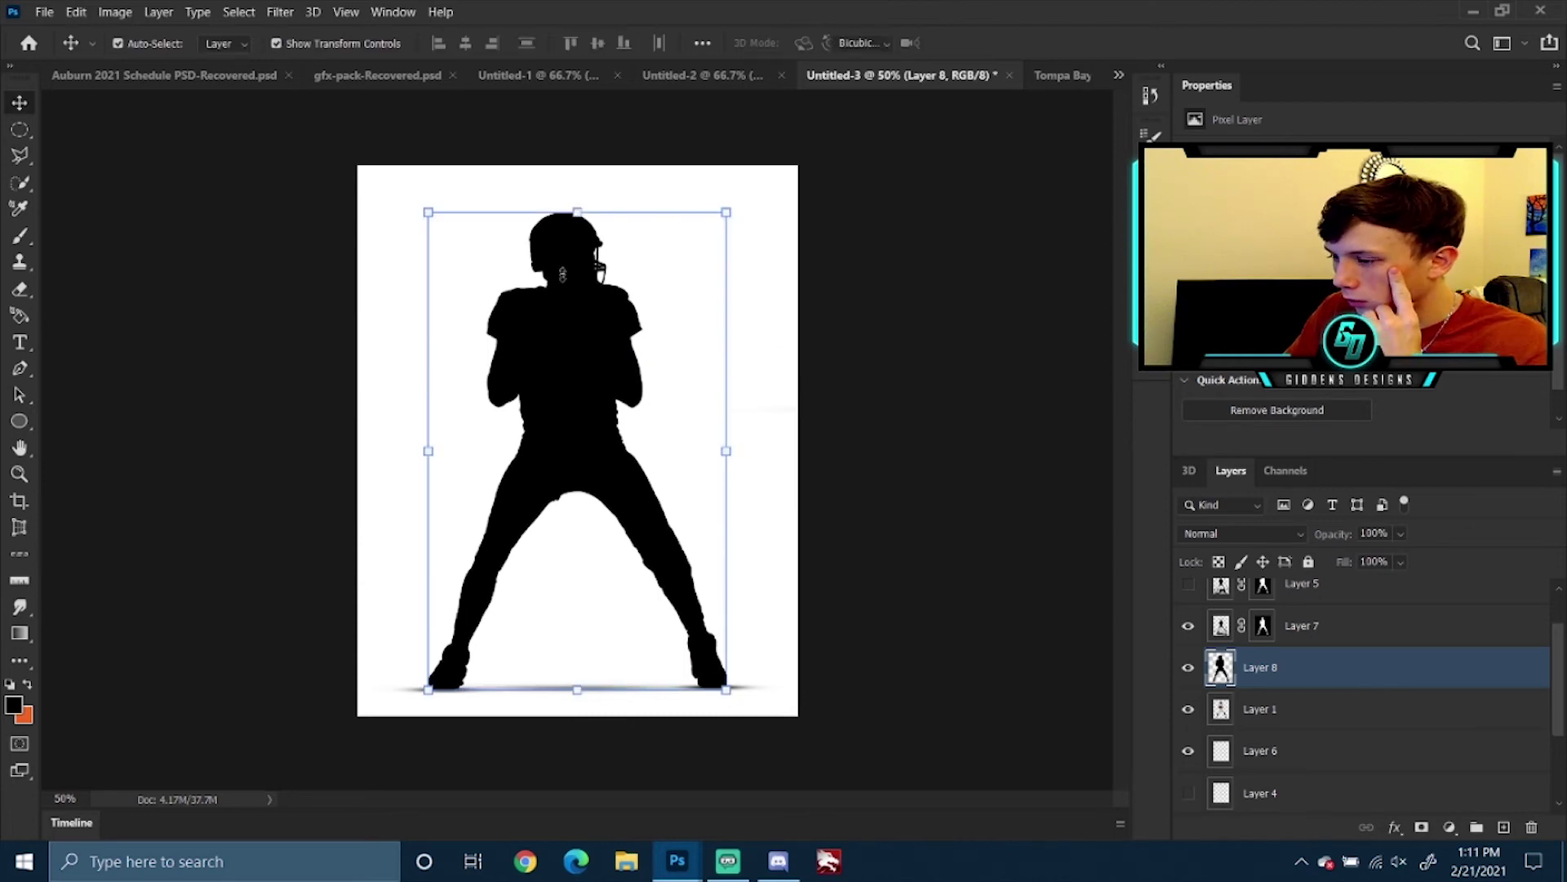
# Flip the black silhouette and move it down below the player's feet
pyautogui.hotkey('ctrl', 't')
pyautogui.rightClick(743, 463)
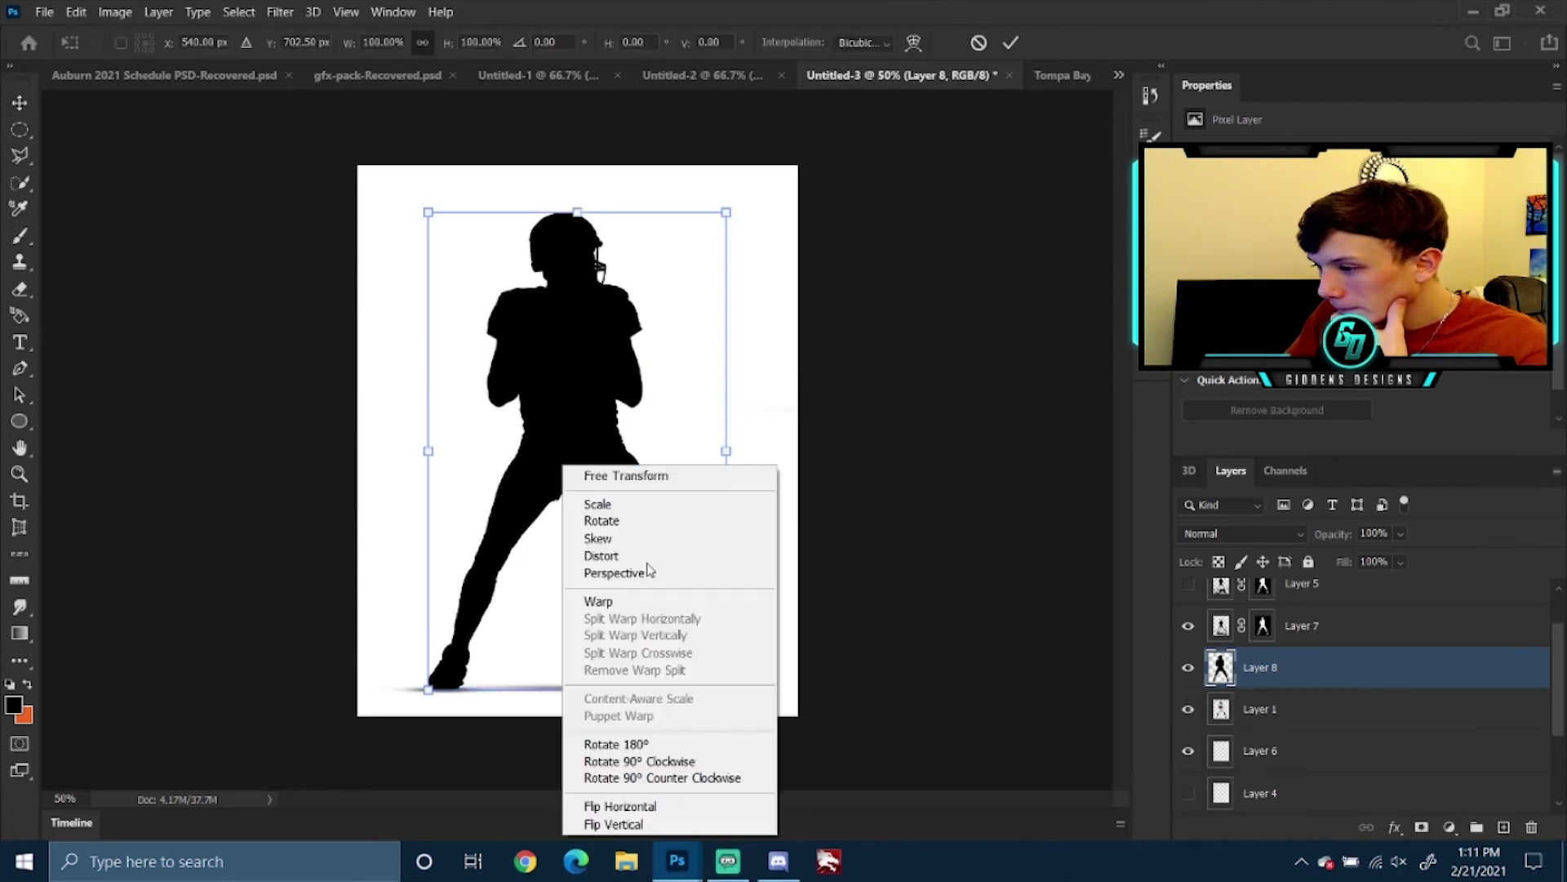
pyautogui.click(628, 806)
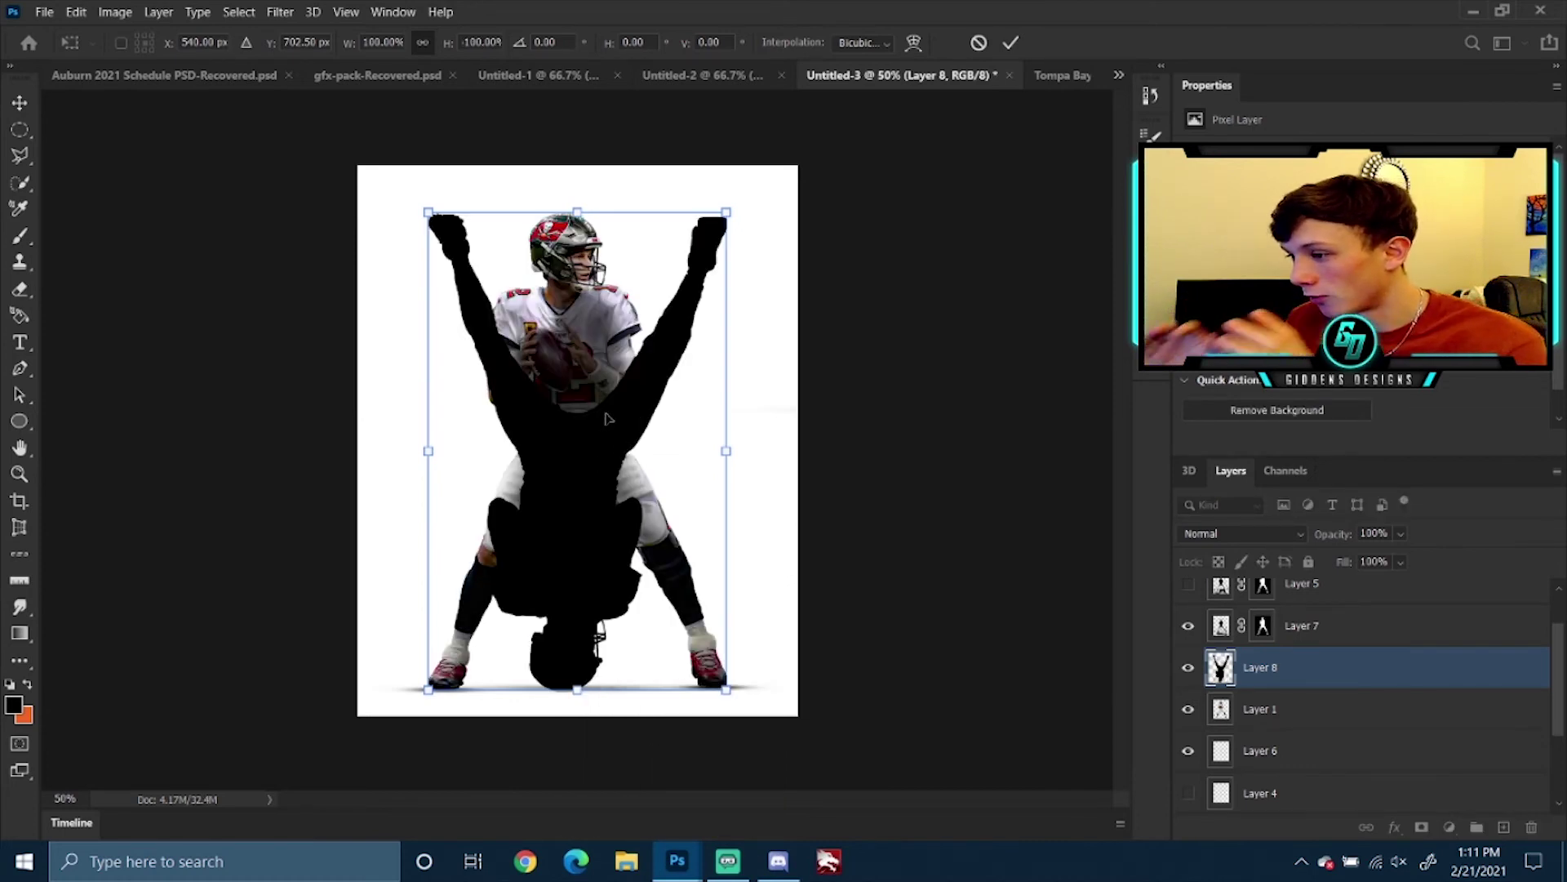
pyautogui.moveTo(624, 418); pyautogui.dragTo(626, 872)
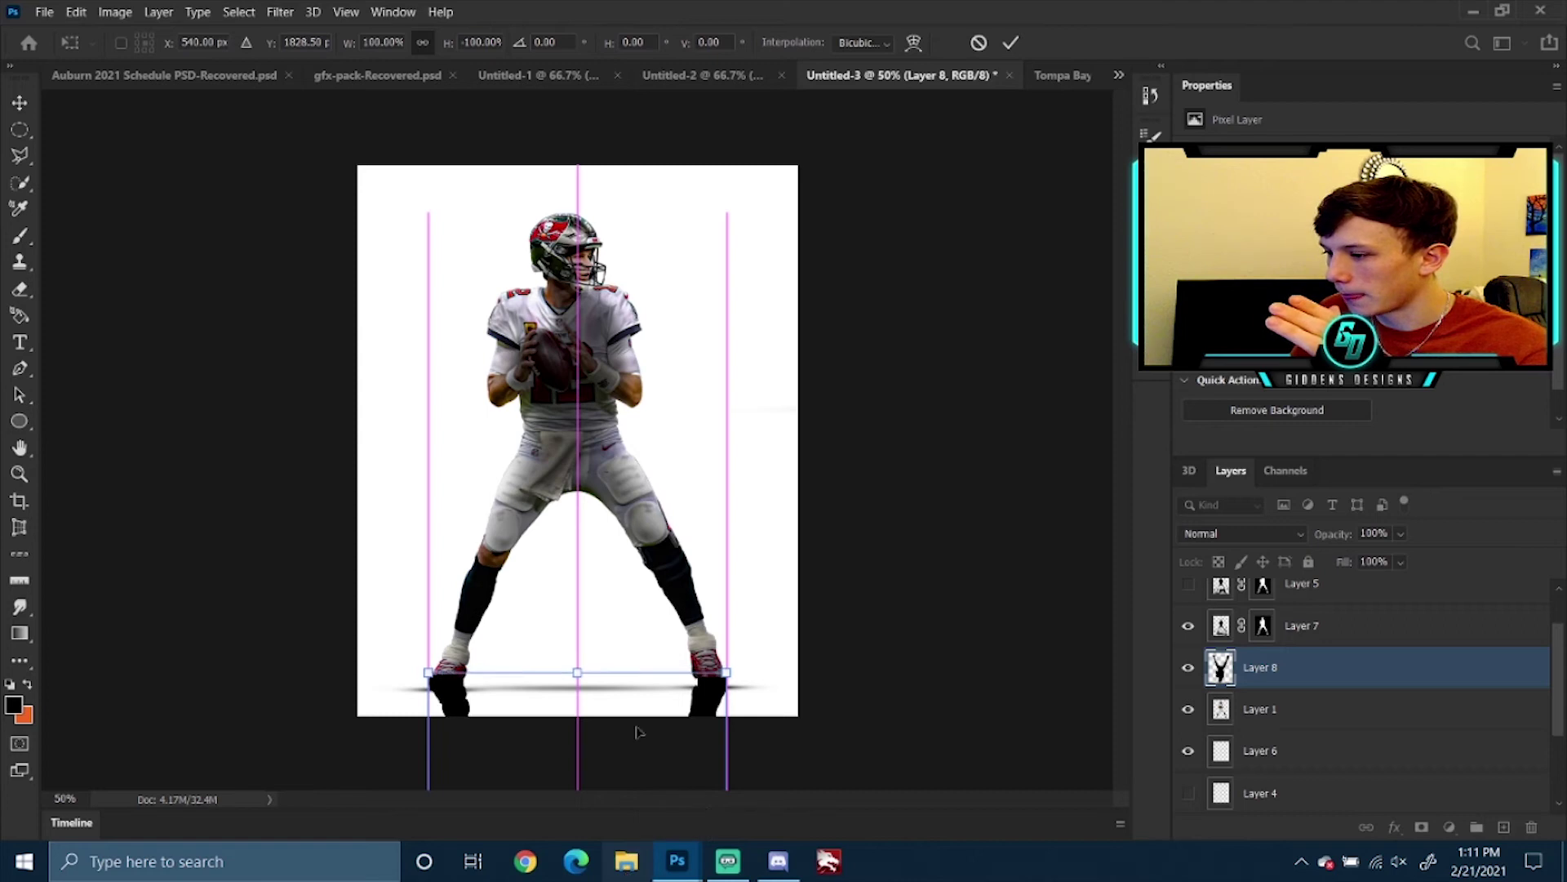
pyautogui.hotkey('ctrl', '-')
pyautogui.hotkey('ctrl', '-')
pyautogui.hotkey('ctrl', '-')
pyautogui.hotkey('ctrl', '-')
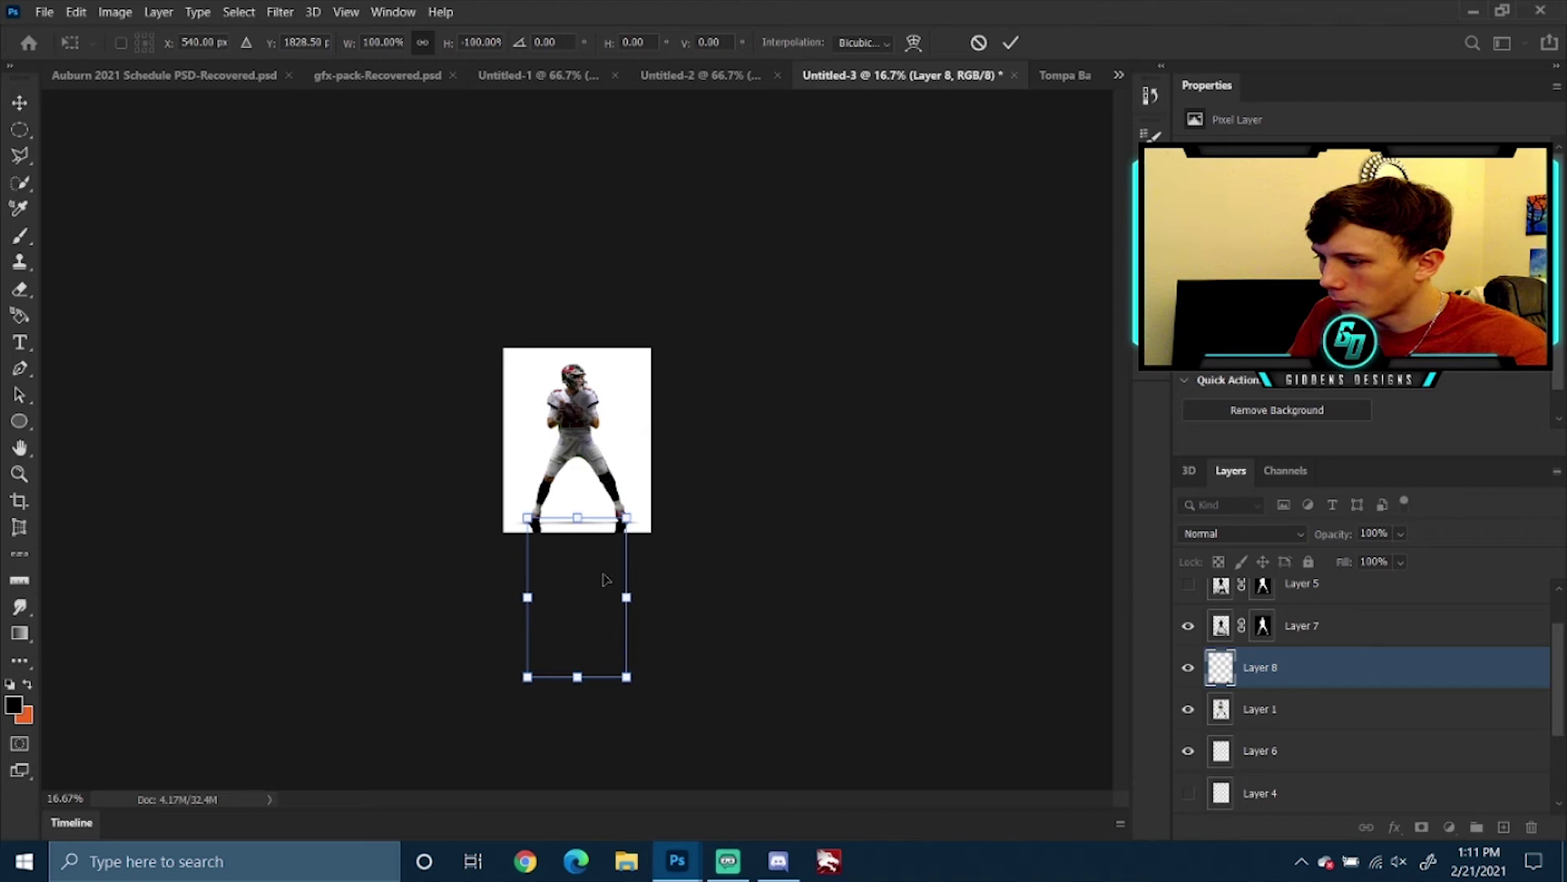
# Apply a perspective transform spreading the shadow's bottom corners outward, then commit it
pyautogui.rightClick(543, 527)
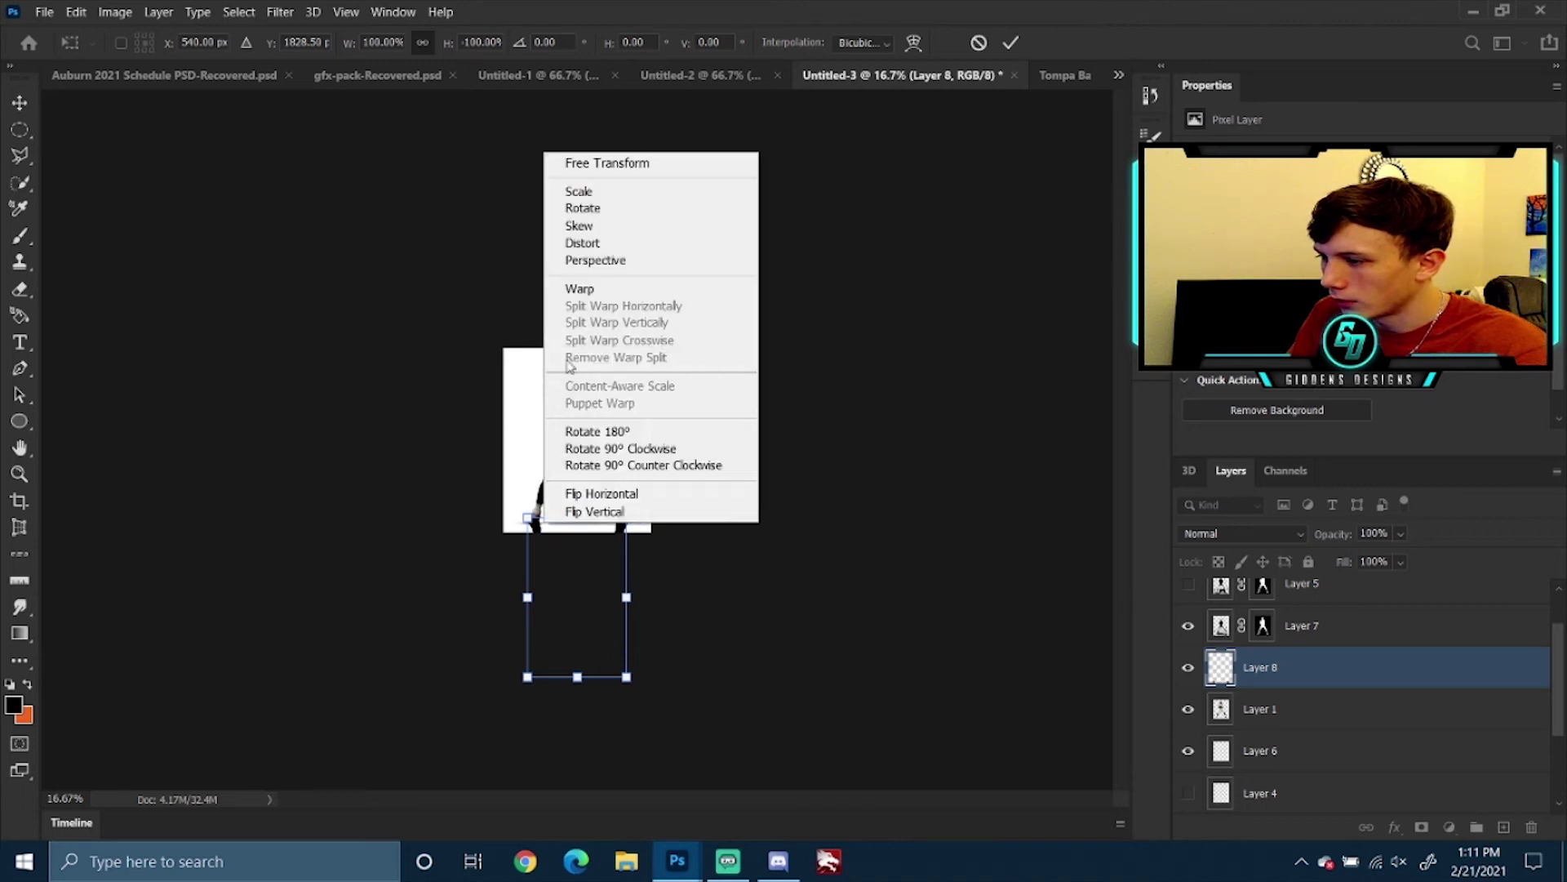
pyautogui.click(620, 257)
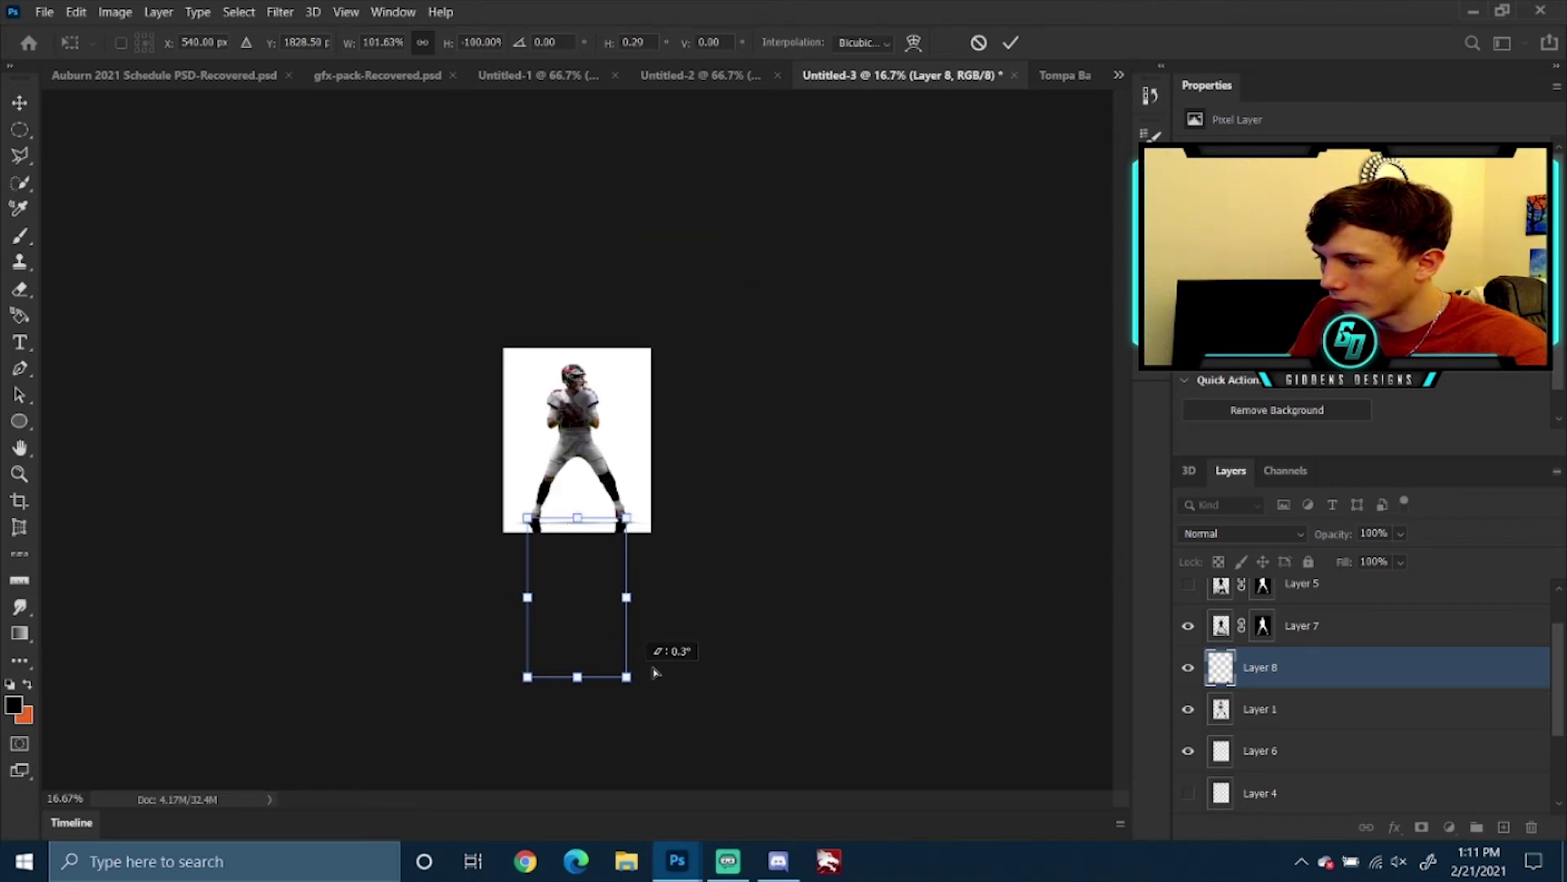
pyautogui.moveTo(654, 672); pyautogui.dragTo(978, 492)
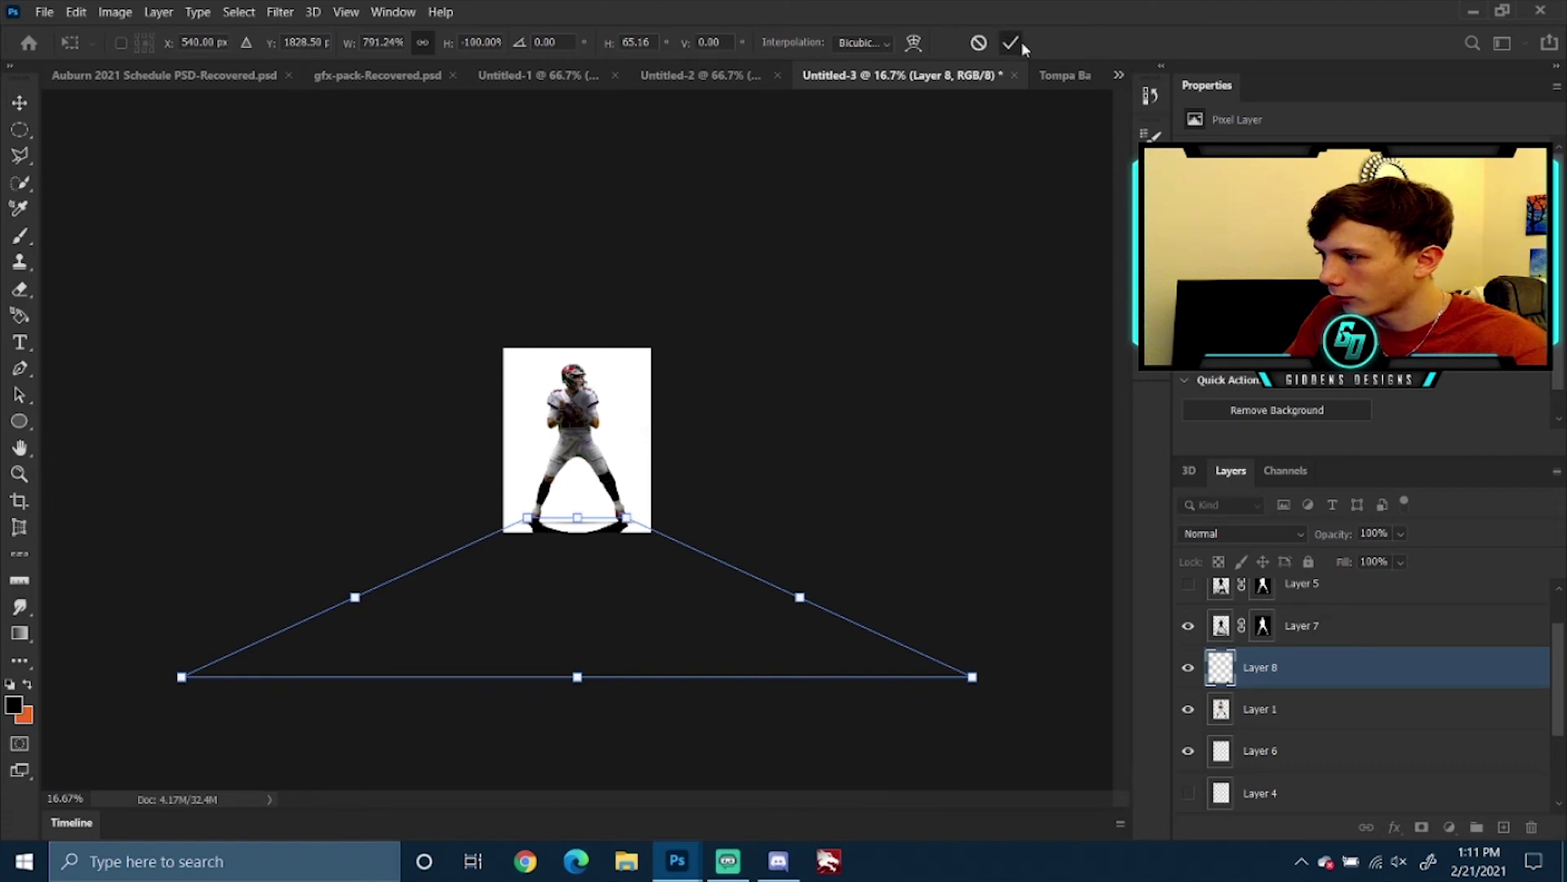
pyautogui.hotkey('ctrl', 'z')
pyautogui.hotkey('ctrl', 'z')
pyautogui.hotkey('ctrl', '+')
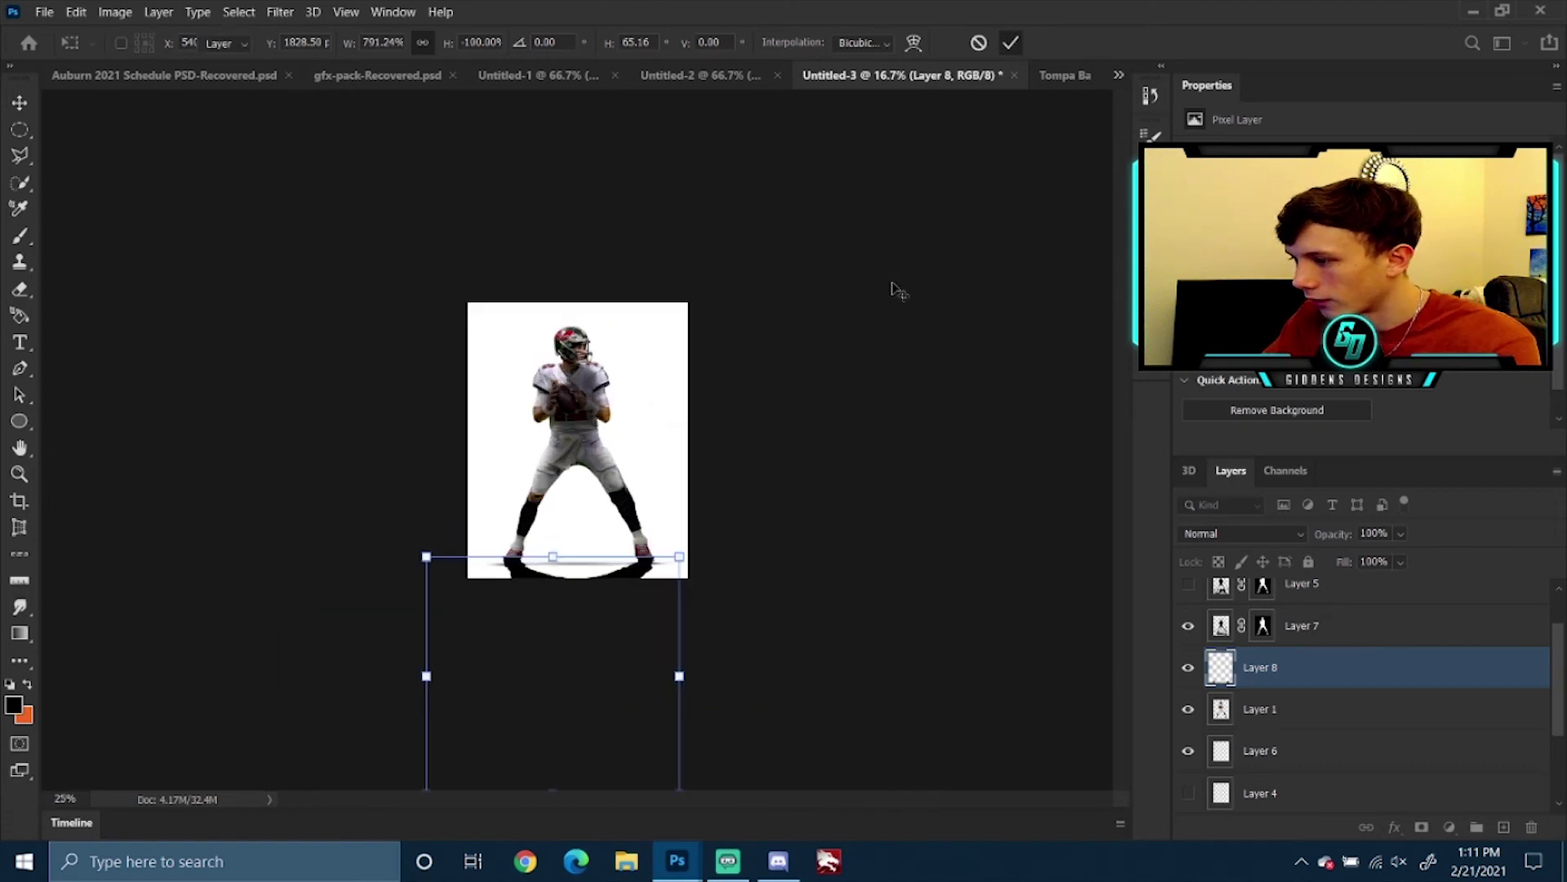
pyautogui.hotkey('ctrl', '+')
pyautogui.hotkey('ctrl', '+')
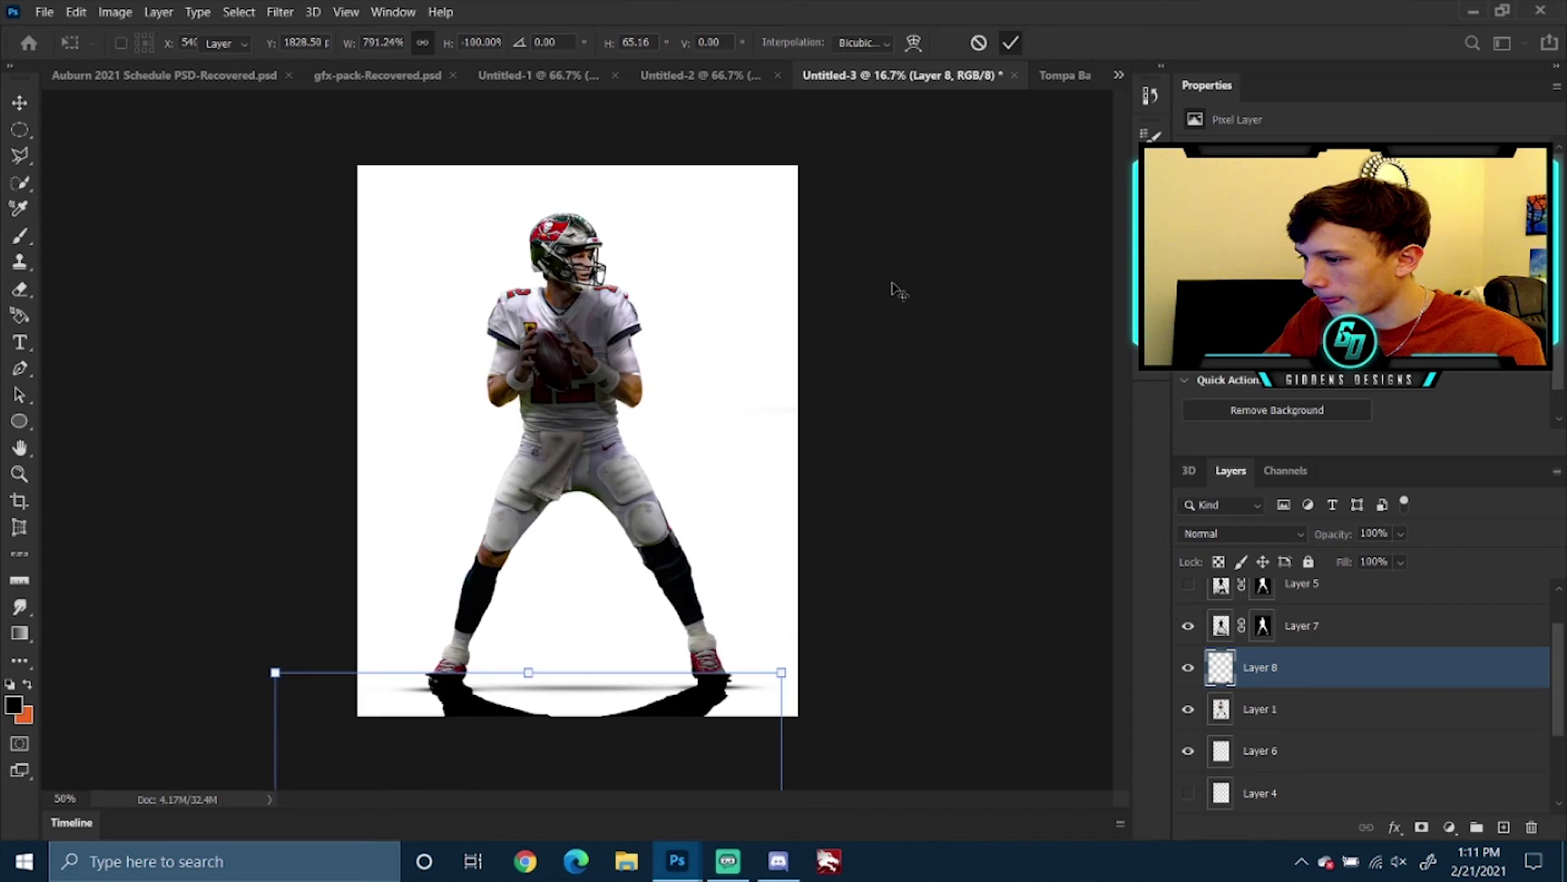
pyautogui.press('Return')
pyautogui.hotkey('ctrl', '+')
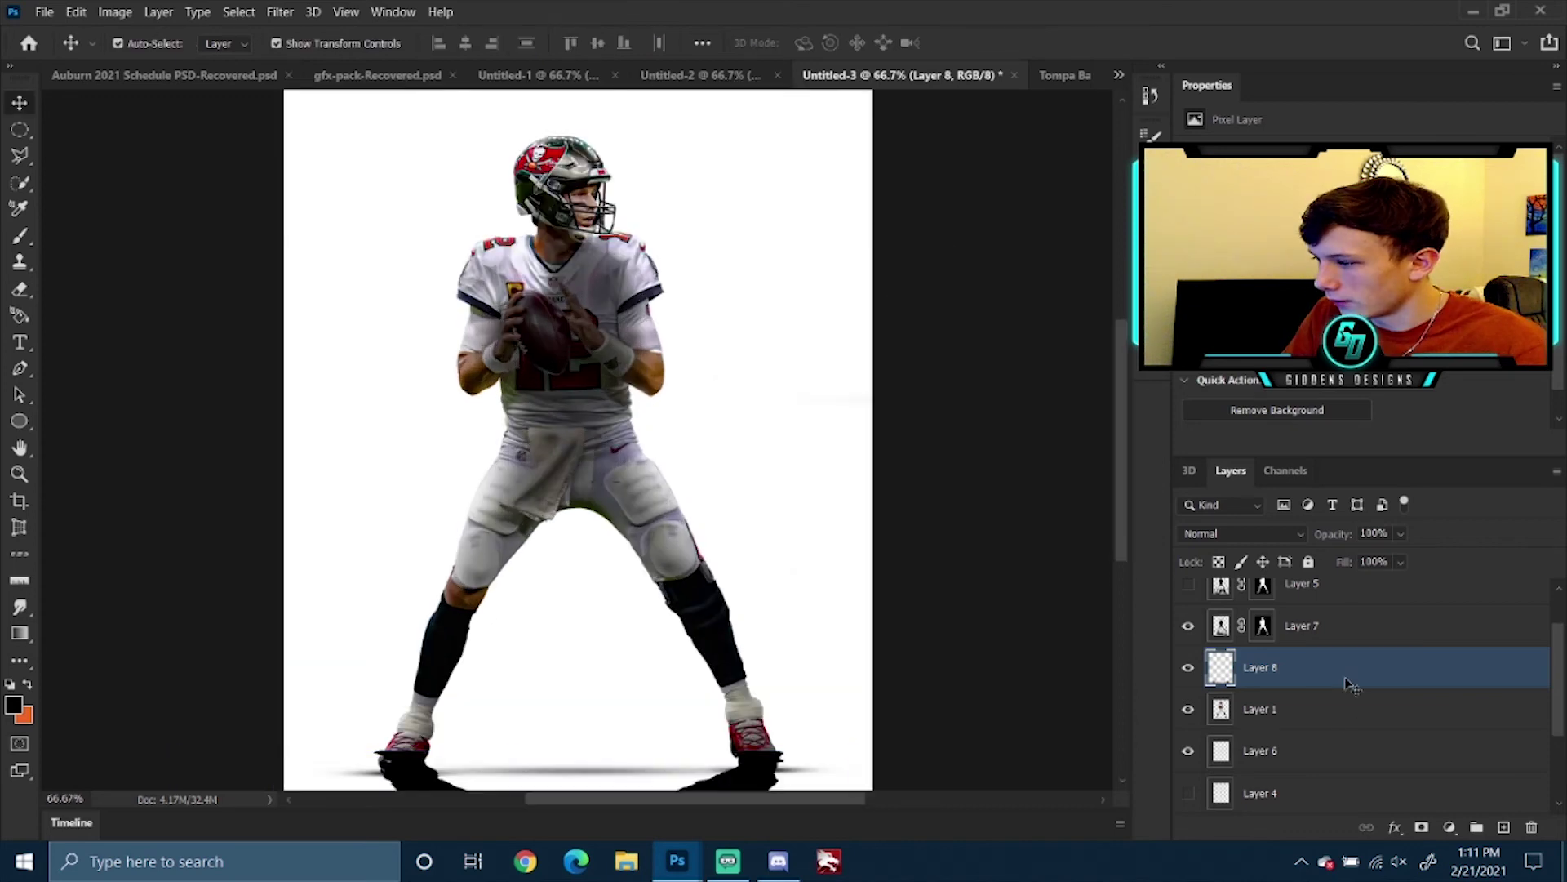
# Place Layer 8 below Layer 1 and nudge the shadow down and right under the shoes
pyautogui.moveTo(1348, 684); pyautogui.dragTo(1334, 732)
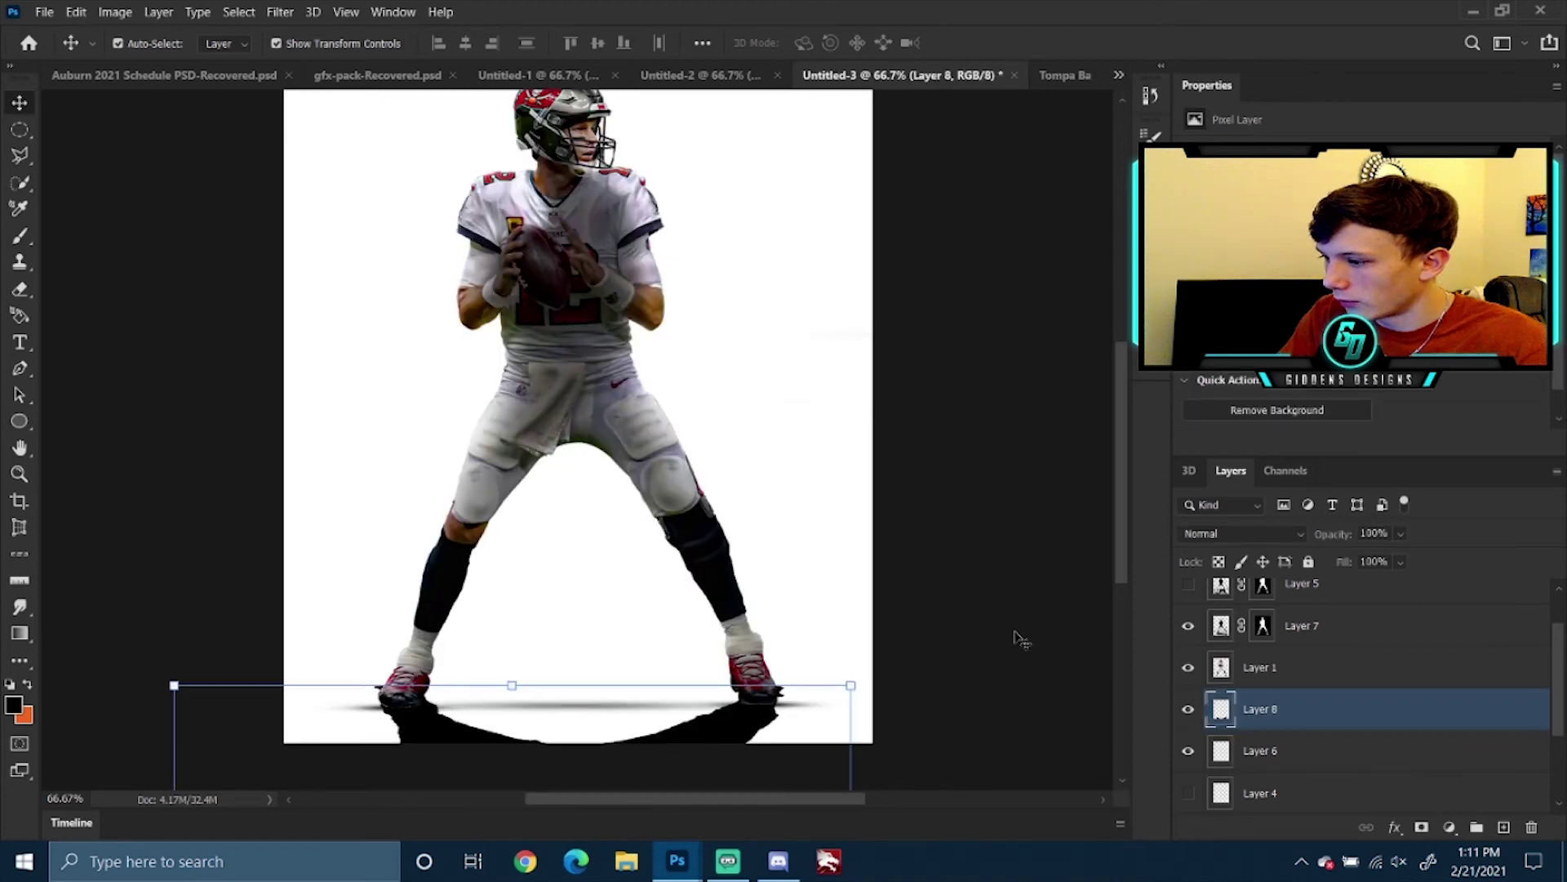
pyautogui.press('Down')
pyautogui.press('Down')
pyautogui.press('Down')
pyautogui.press('Down')
pyautogui.press('Down')
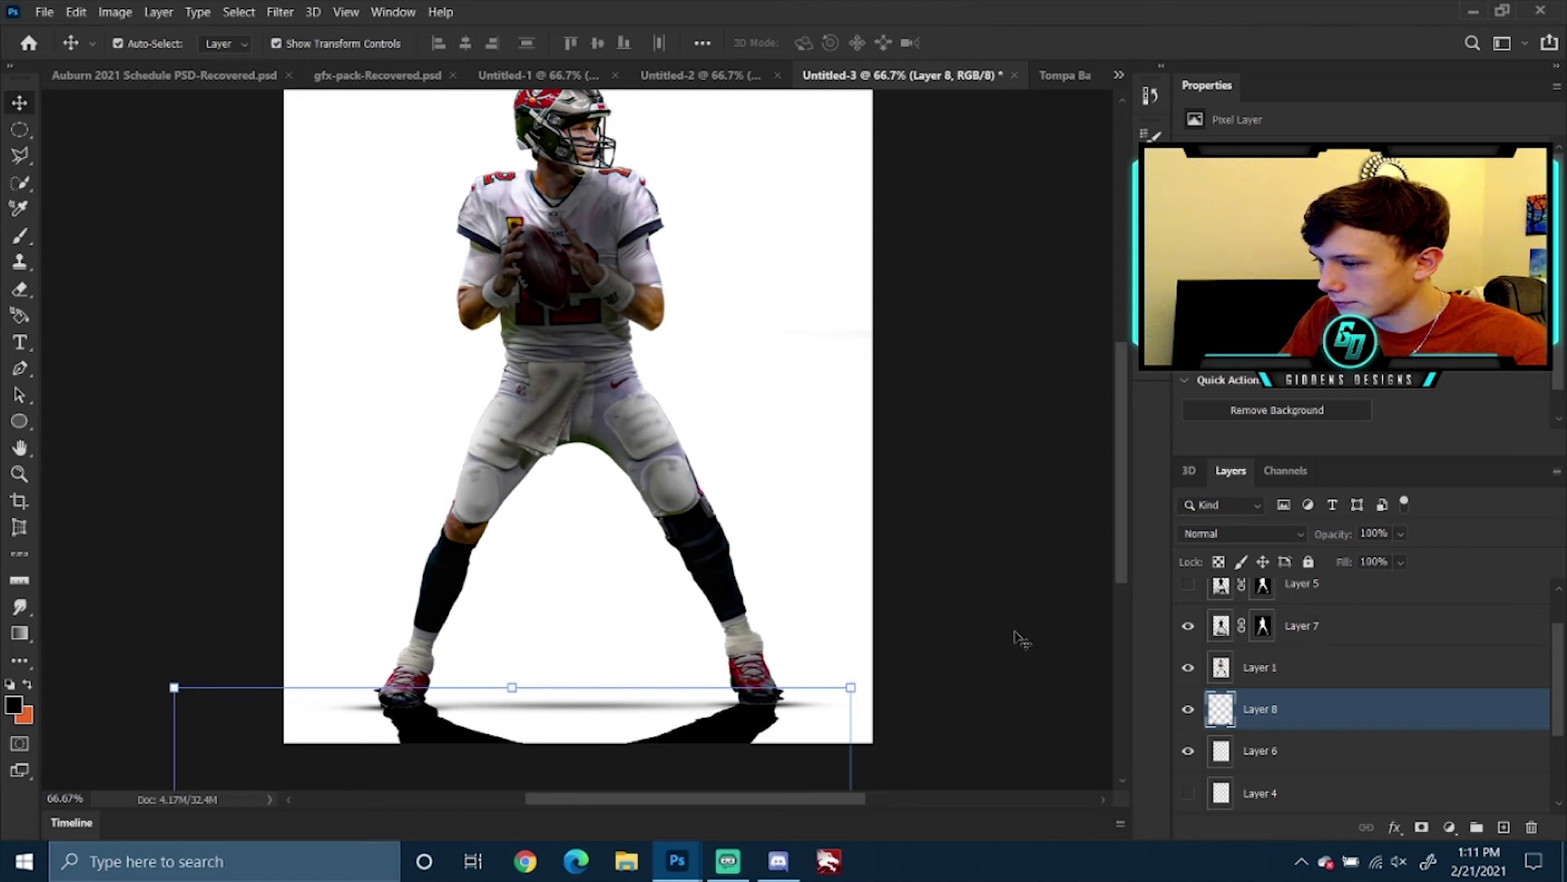
pyautogui.press('Down')
pyautogui.press('Down')
pyautogui.press('Down')
pyautogui.press('Down')
pyautogui.press('Down')
pyautogui.press('Down')
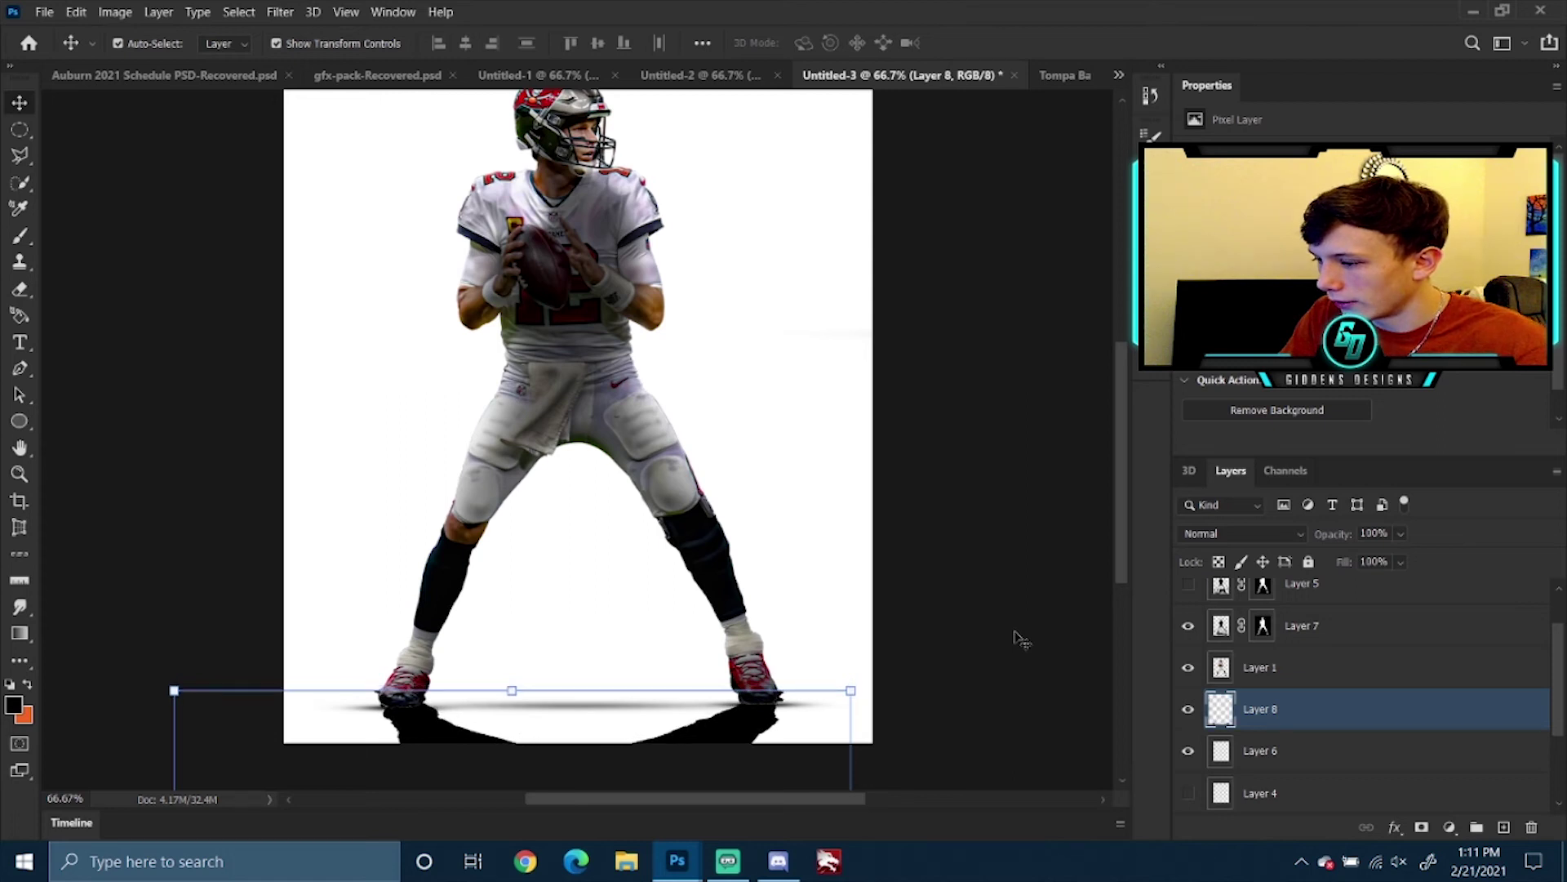
pyautogui.press('Down')
pyautogui.press('Down')
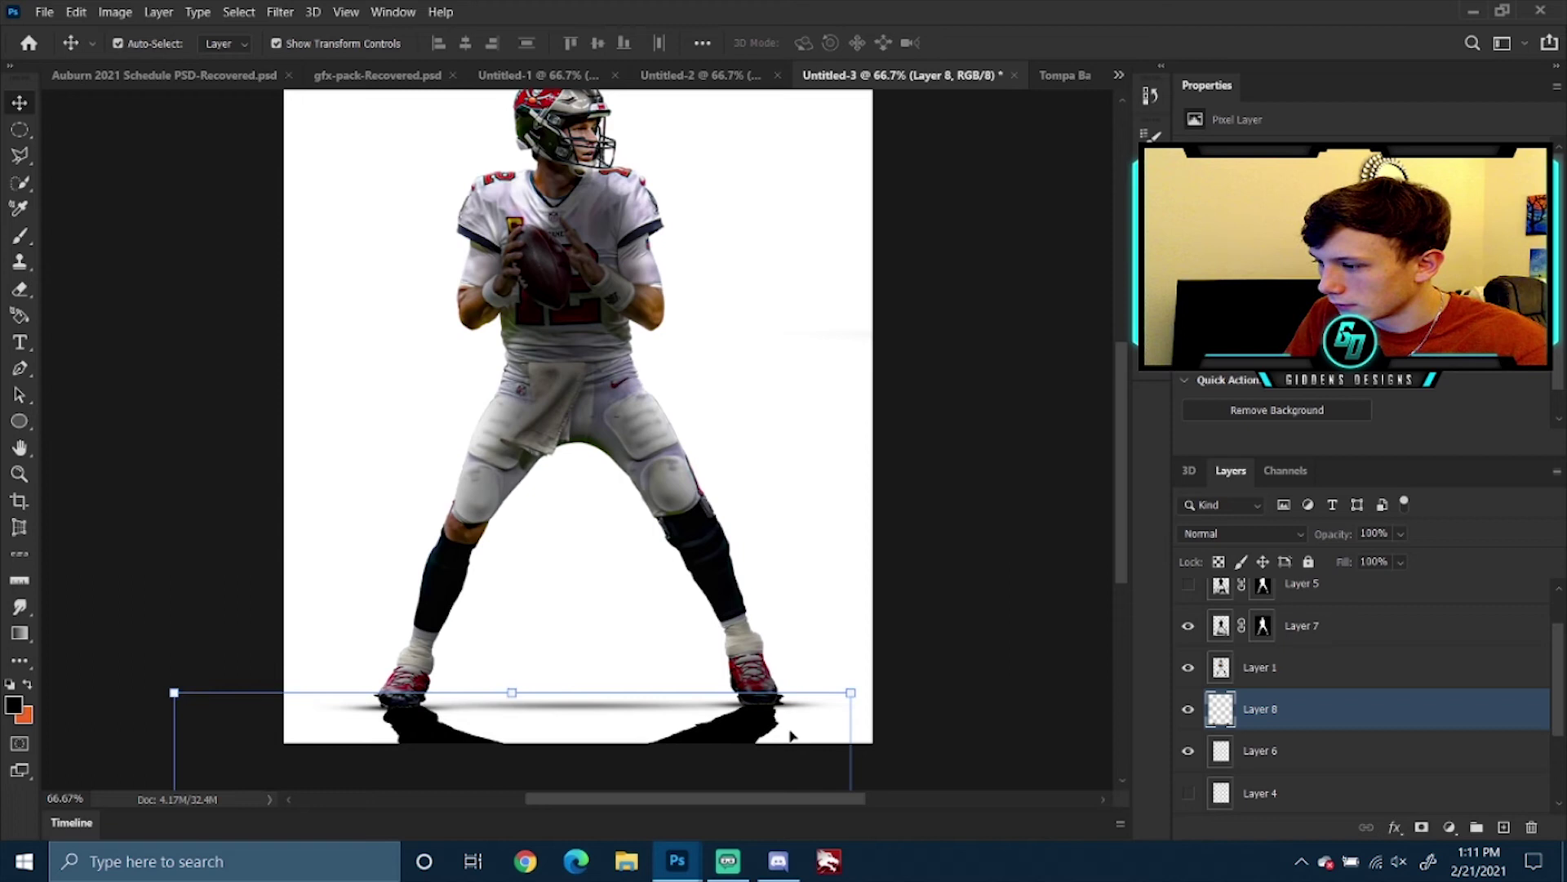
pyautogui.press('Down')
pyautogui.moveTo(749, 729); pyautogui.dragTo(761, 738)
pyautogui.hotkey('ctrl', 'h')
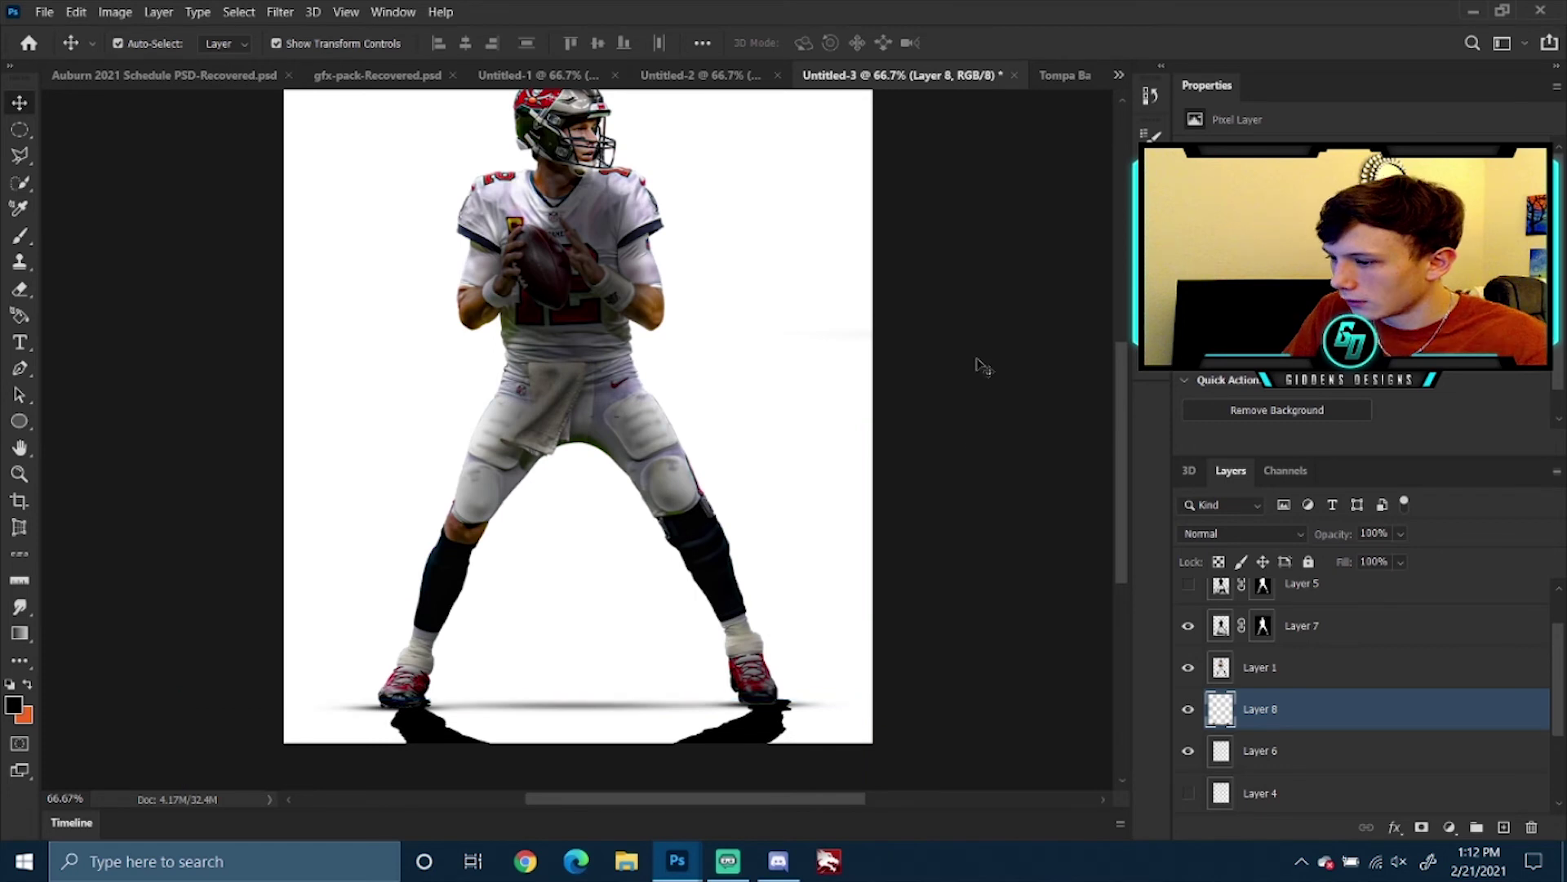
pyautogui.keyDown('ctrl'); pyautogui.click(1293, 710); pyautogui.keyUp('ctrl')
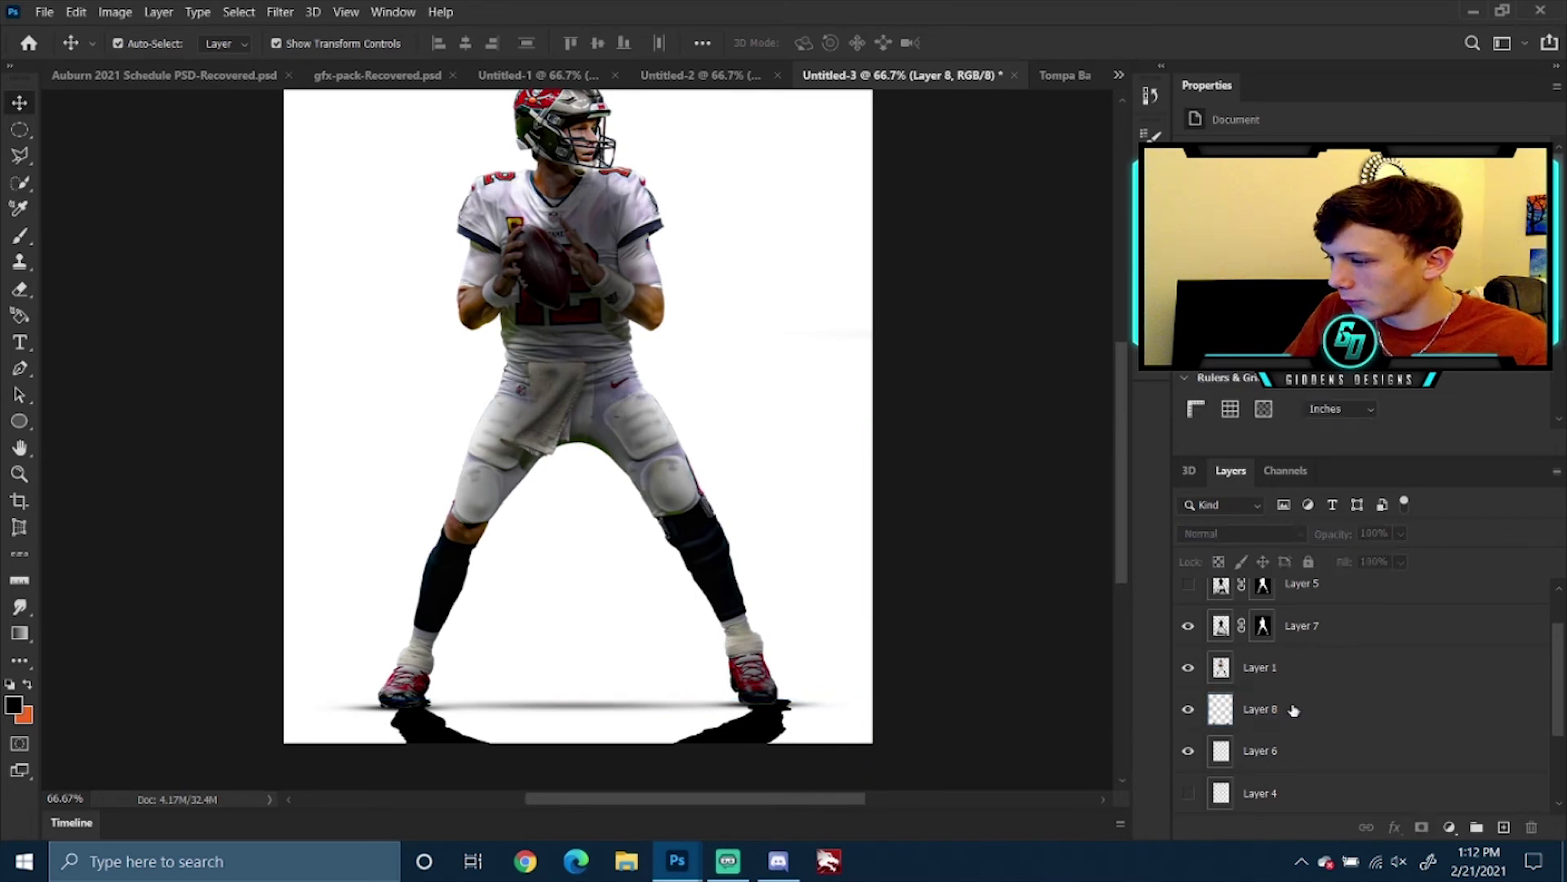
# Apply an 8.6-pixel Gaussian Blur to the shadow on Layer 8
pyautogui.click(1295, 708)
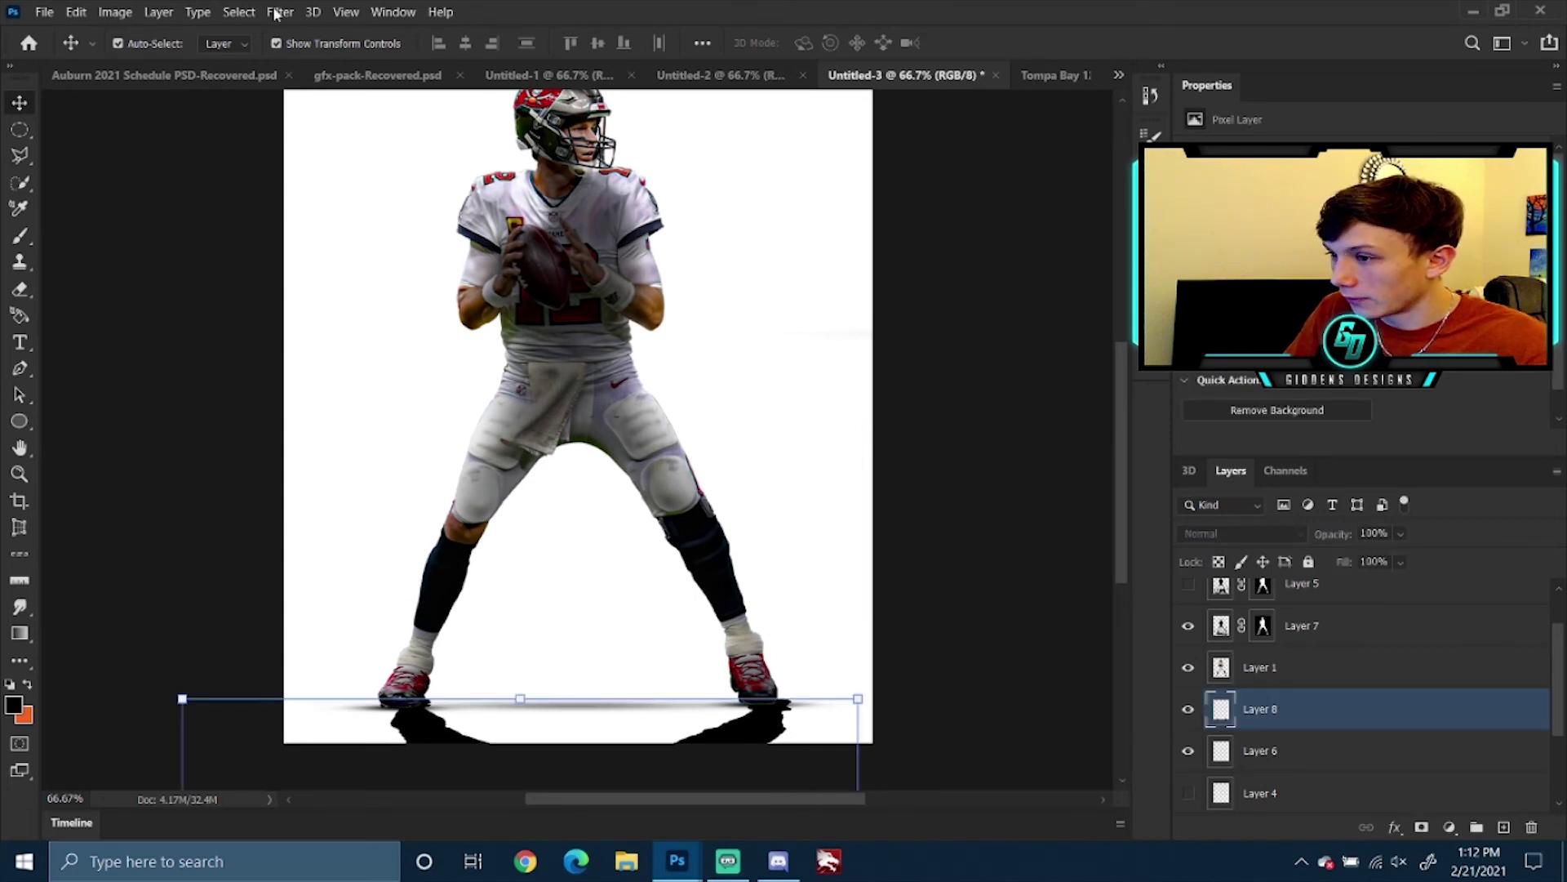
pyautogui.click(313, 11)
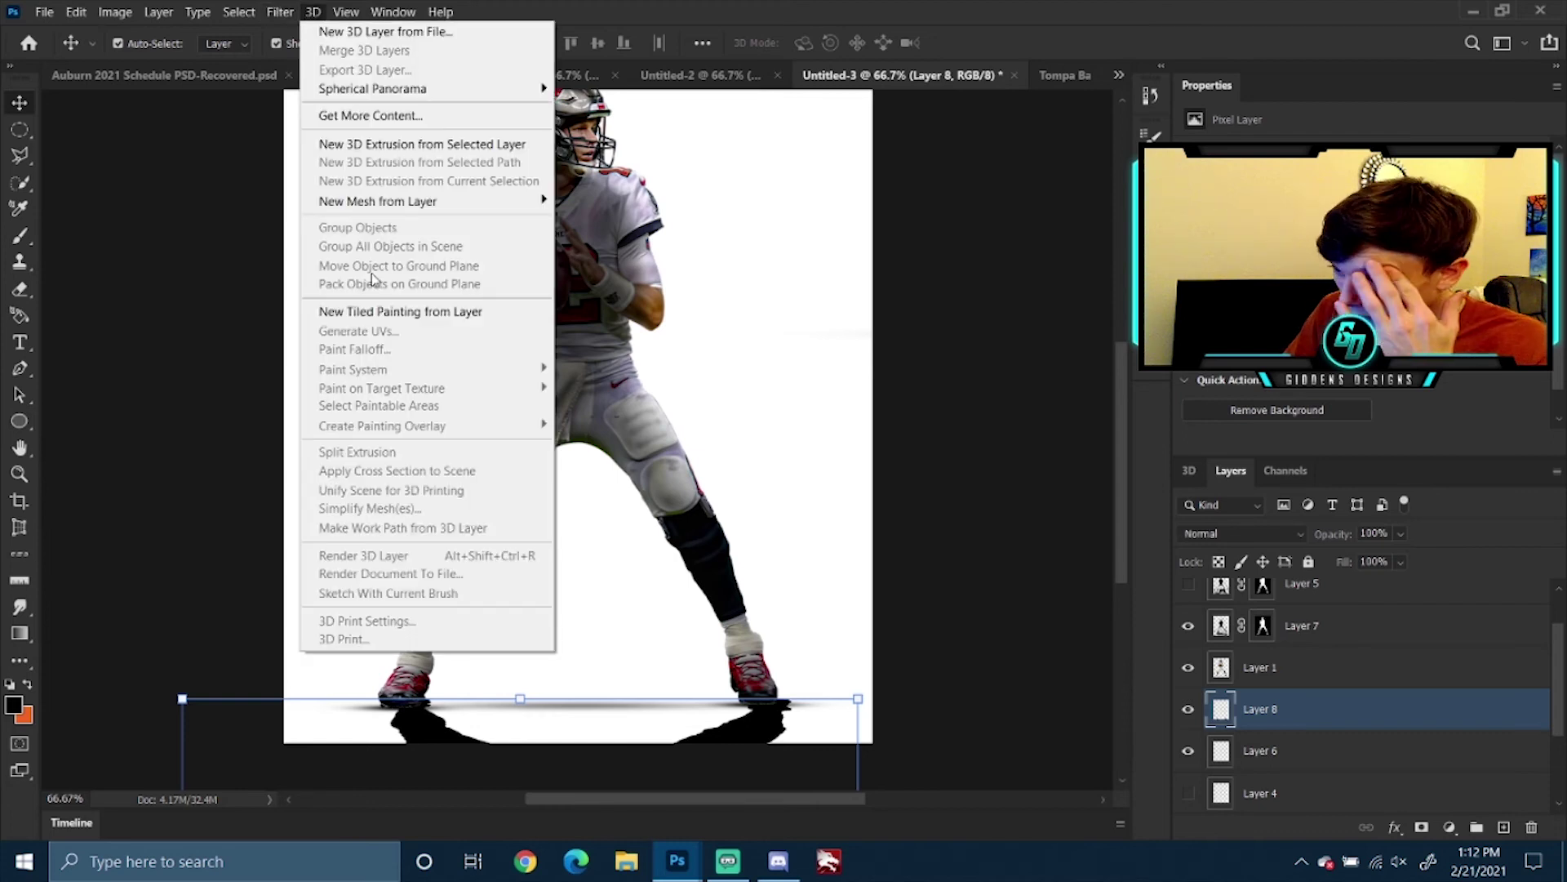
pyautogui.moveTo(279, 18)
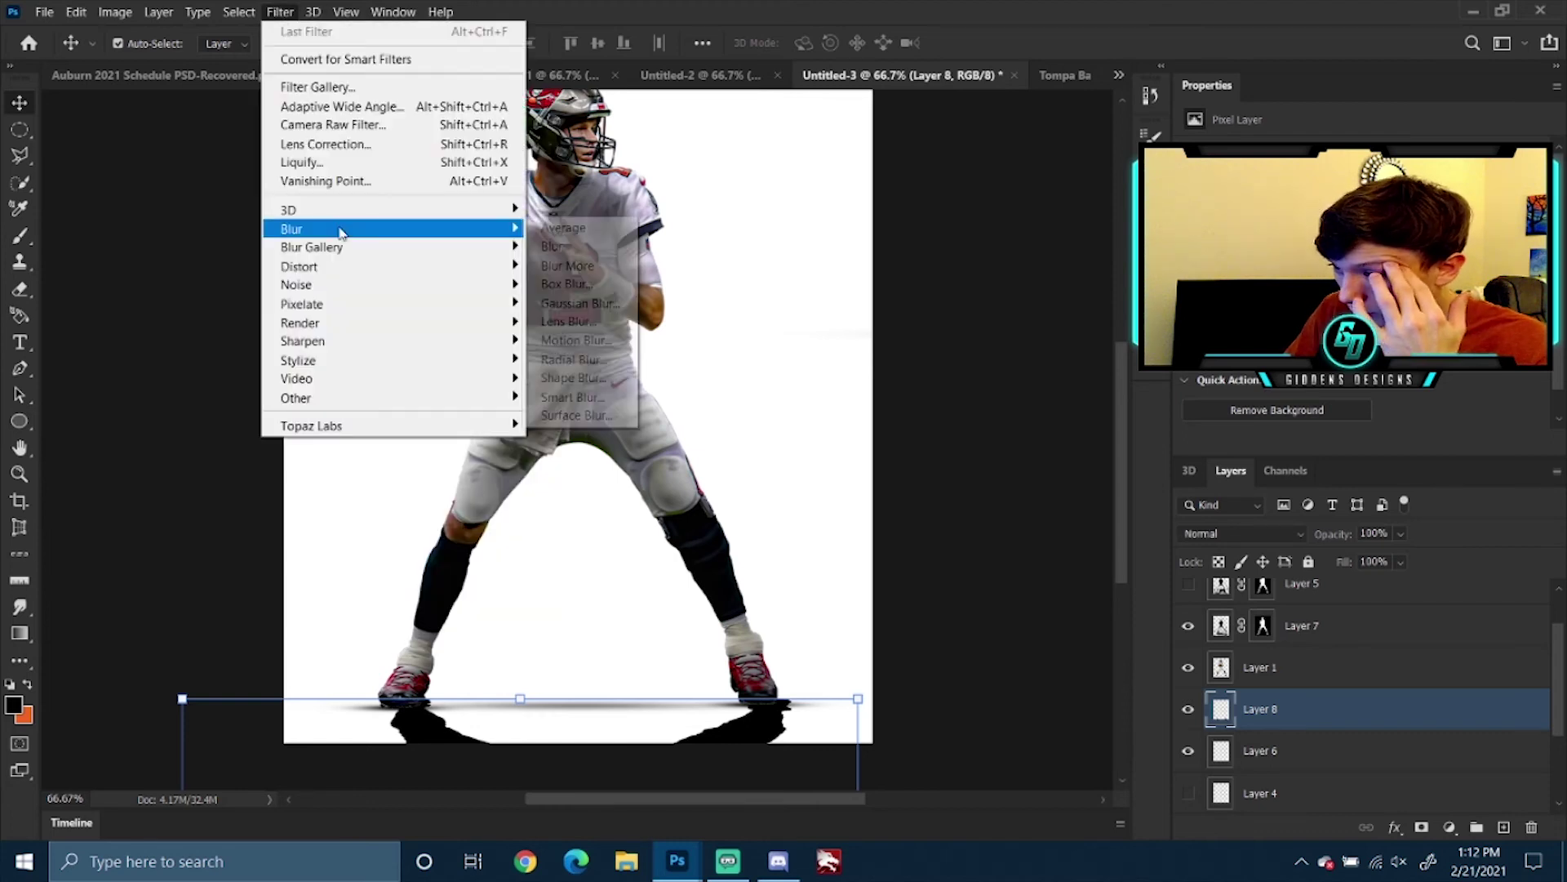
pyautogui.moveTo(311, 229)
pyautogui.click(577, 304)
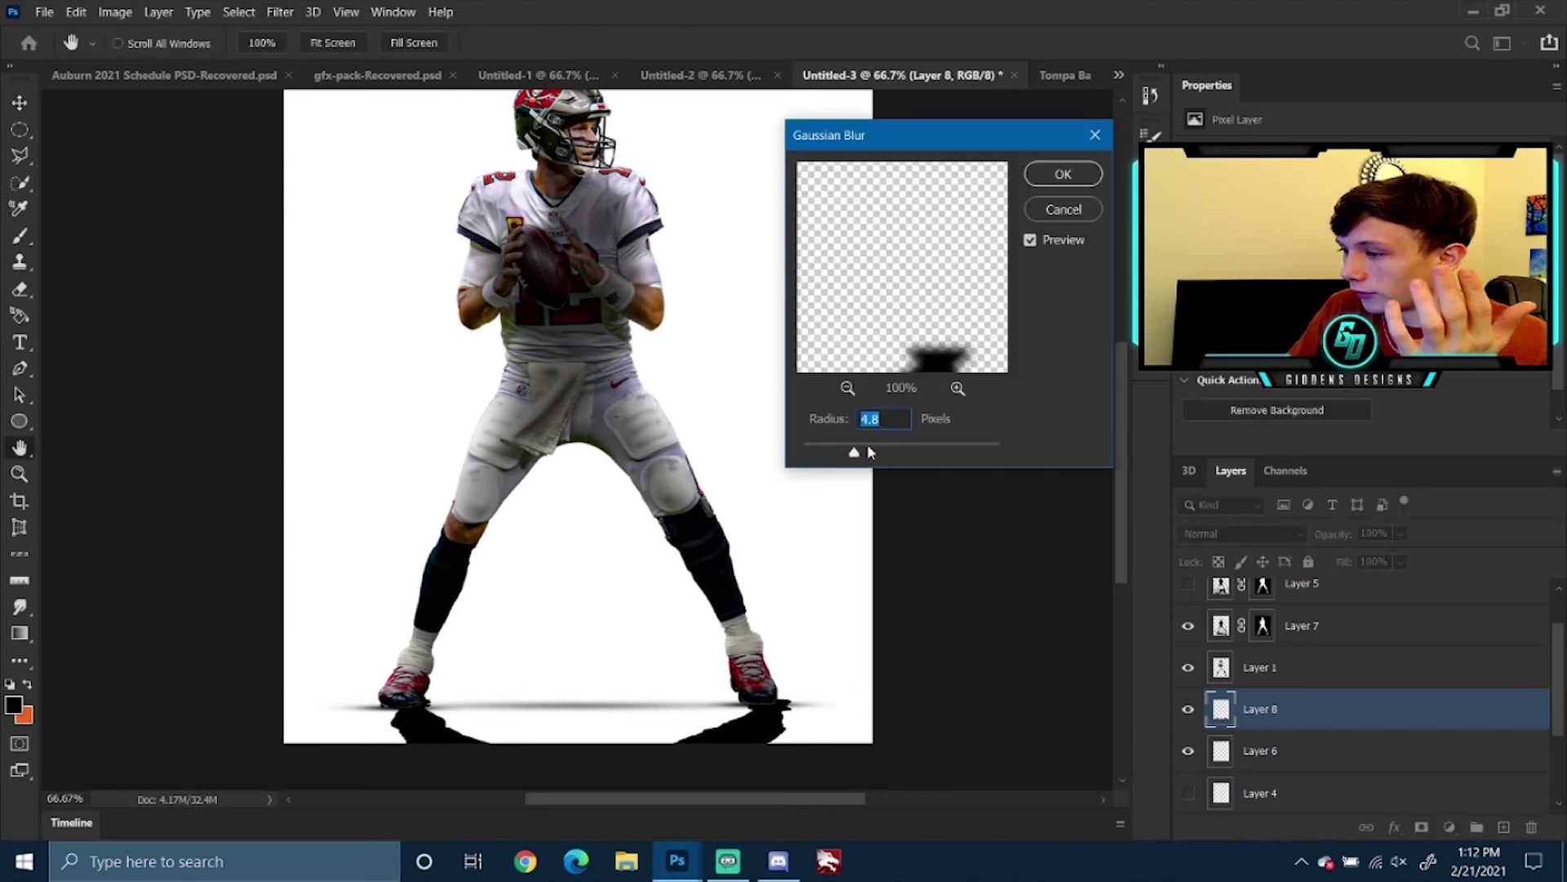
pyautogui.moveTo(871, 450); pyautogui.dragTo(874, 450)
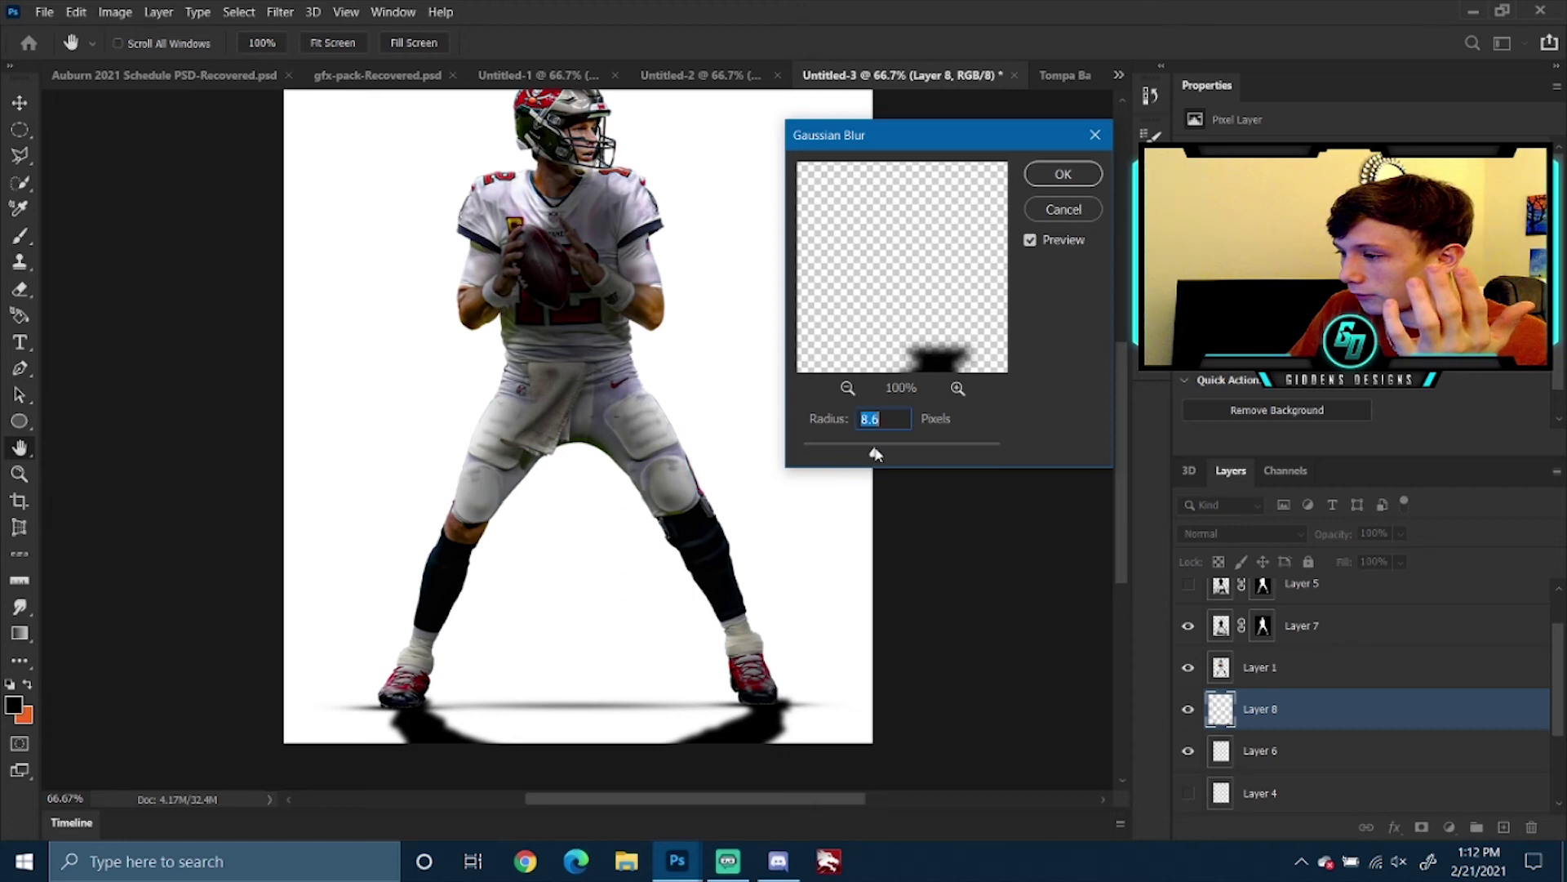
pyautogui.click(1061, 175)
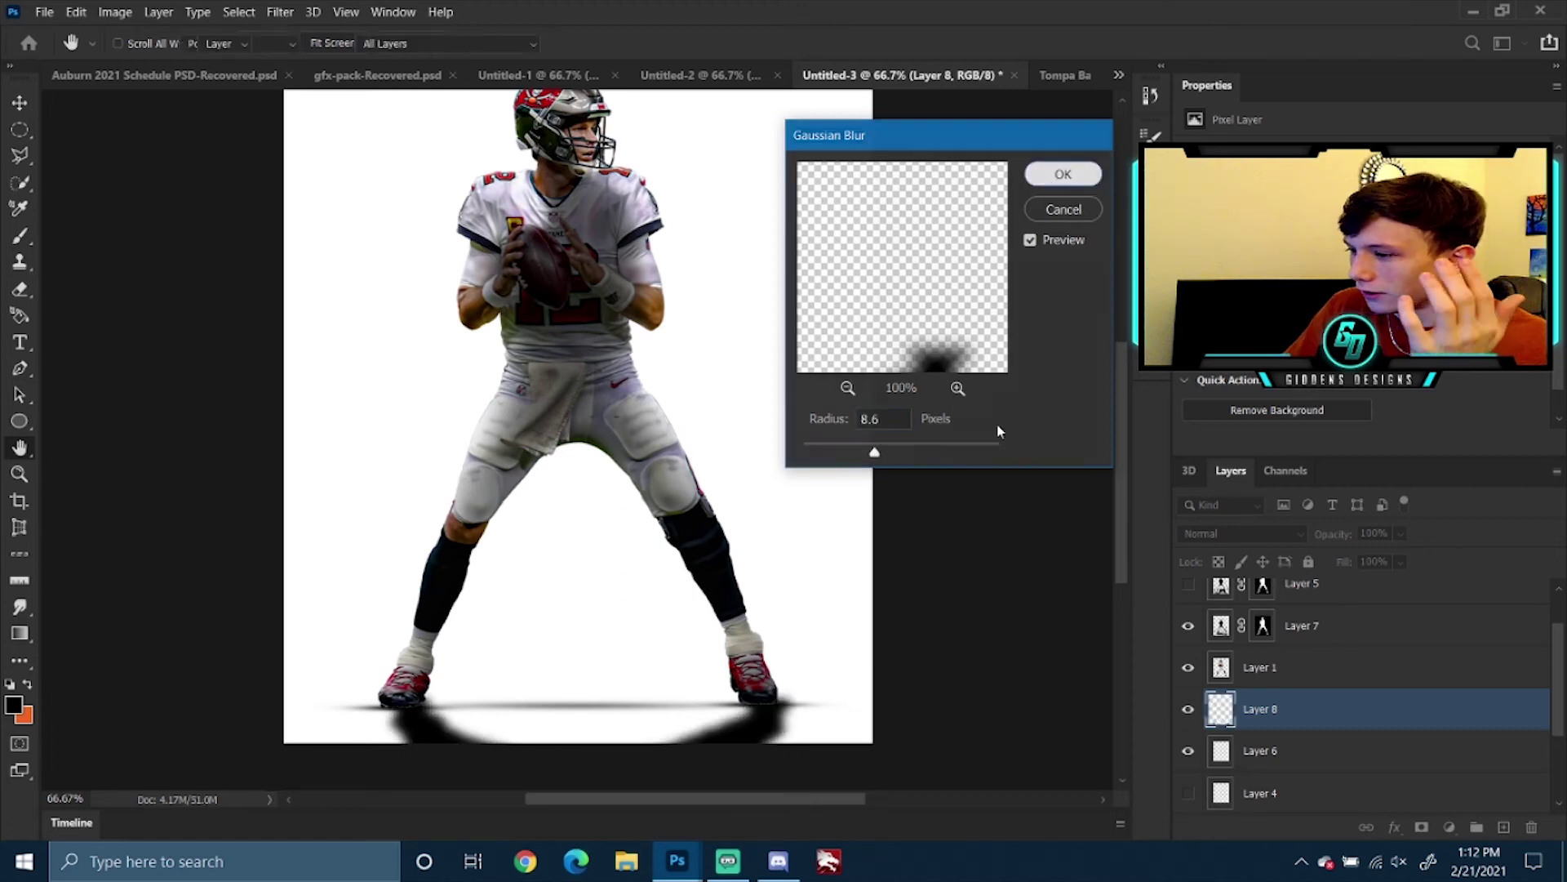
pyautogui.press('v')
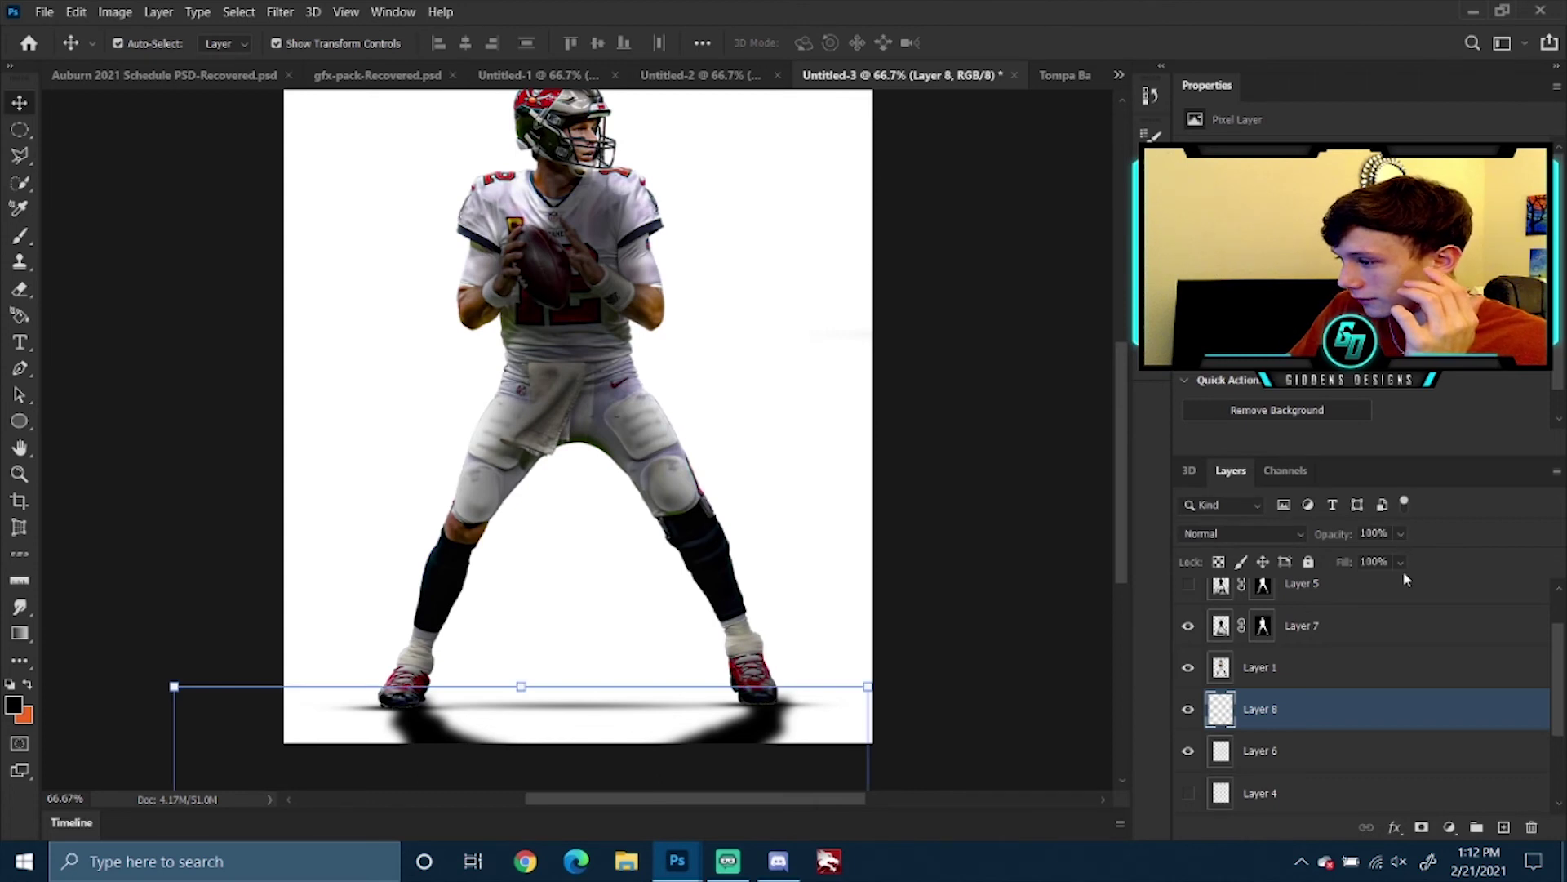
# Lower Layer 8's Fill to 29% to fade the shadow
pyautogui.click(1401, 563)
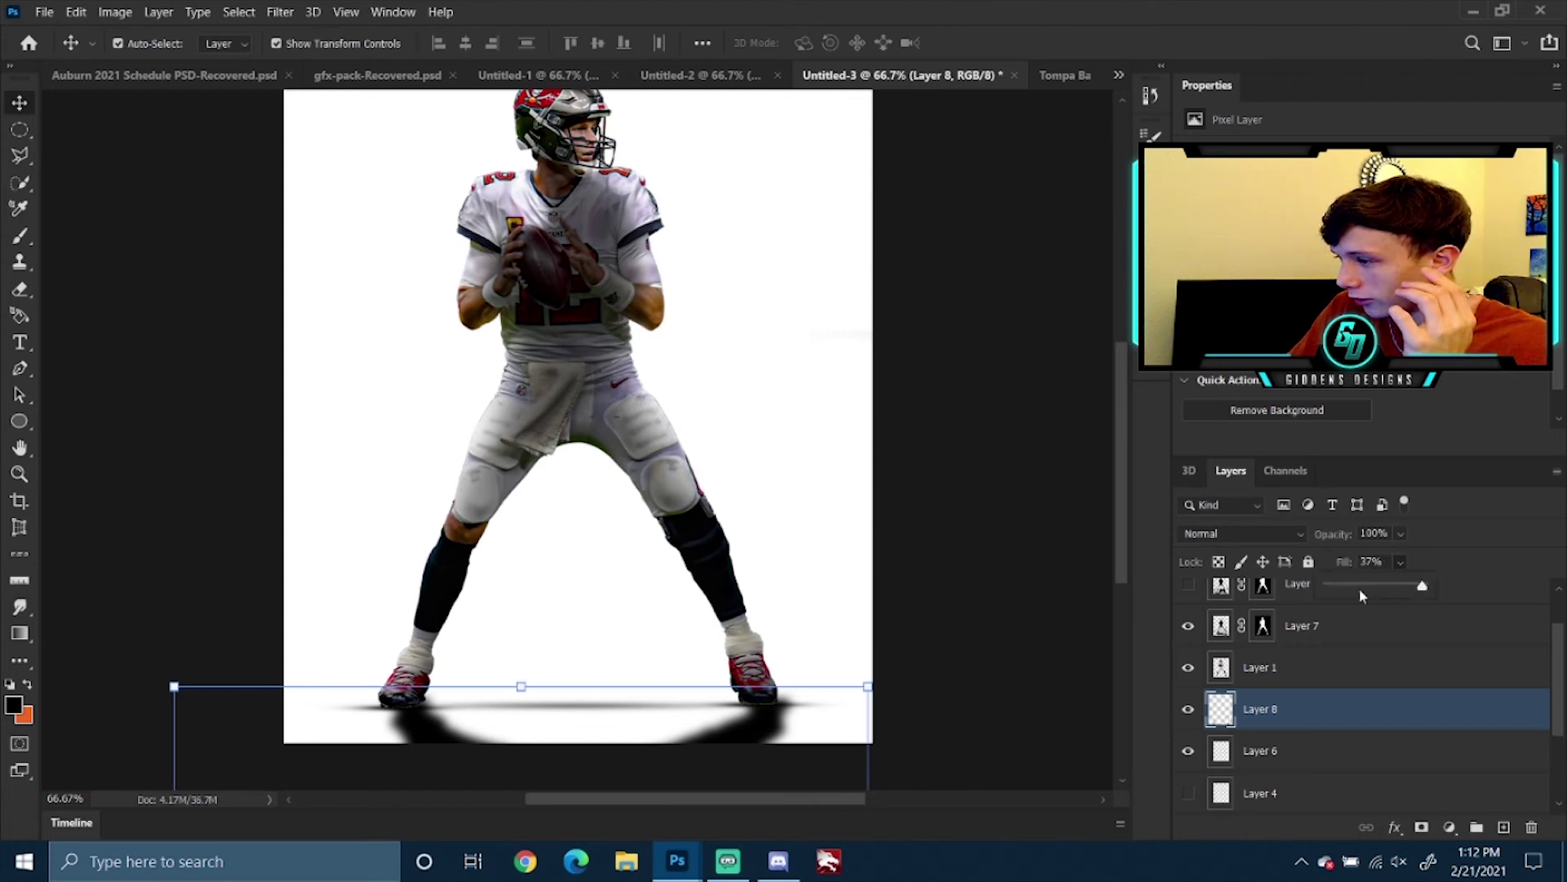
pyautogui.moveTo(1359, 588); pyautogui.dragTo(1347, 592)
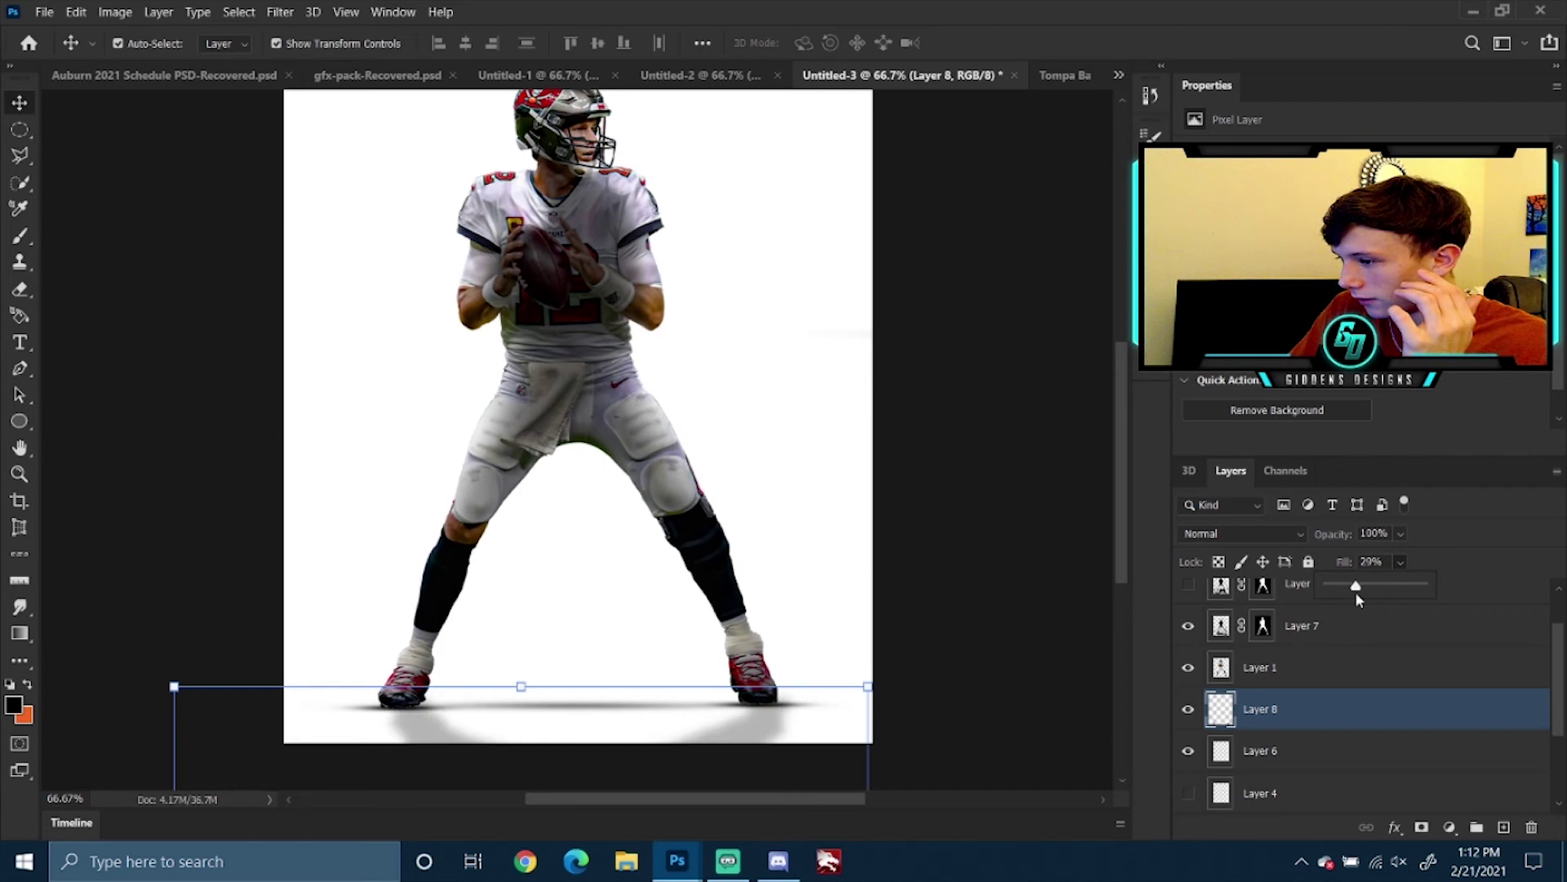
pyautogui.click(1100, 504)
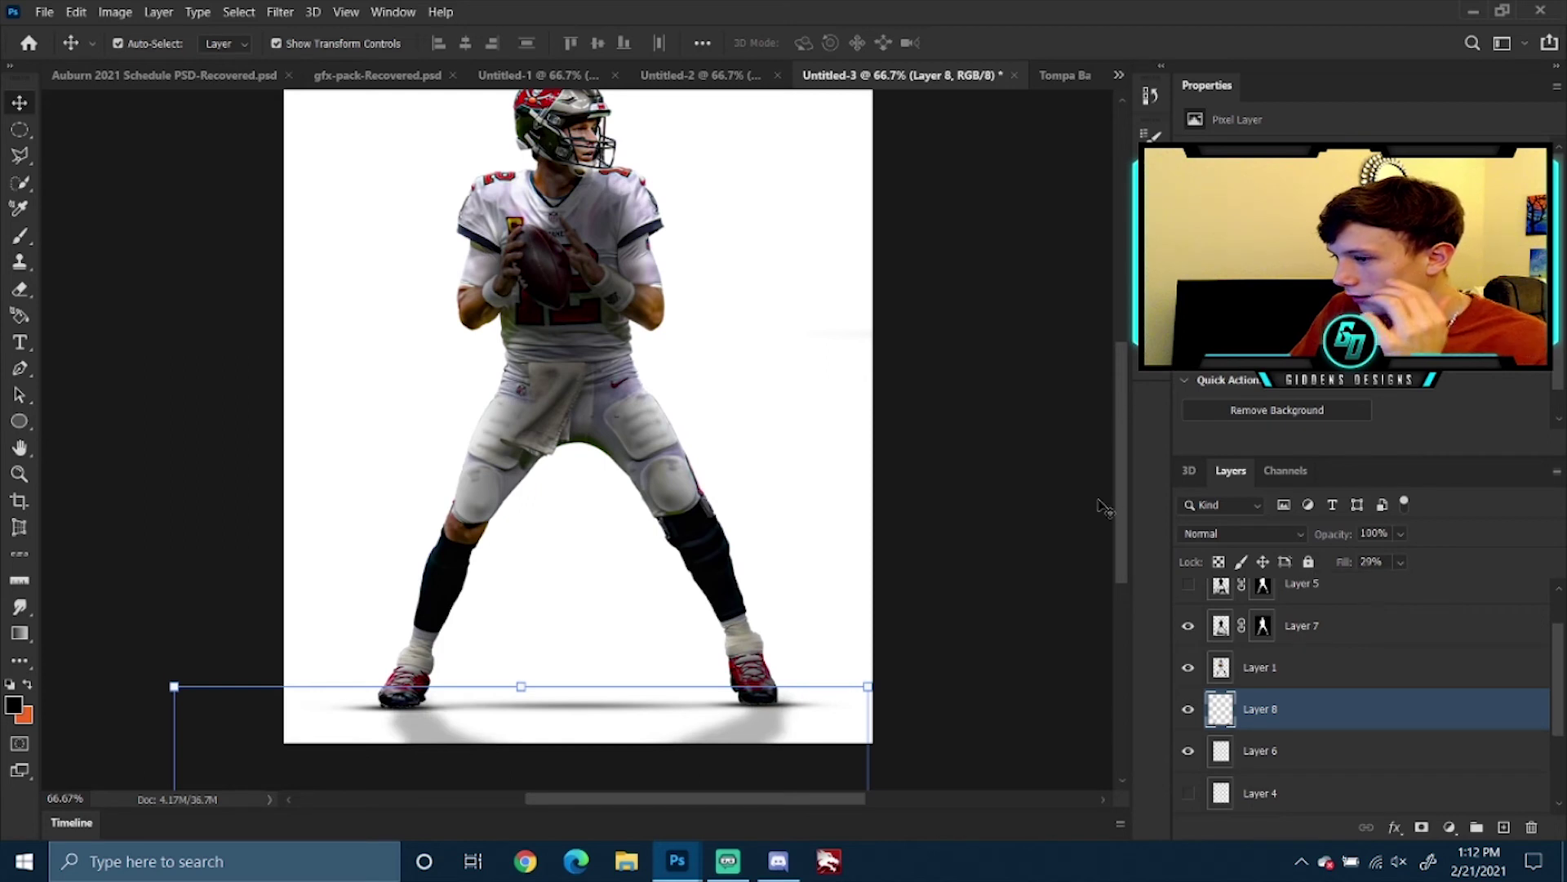
pyautogui.hotkey('ctrl', '-')
pyautogui.click(996, 506)
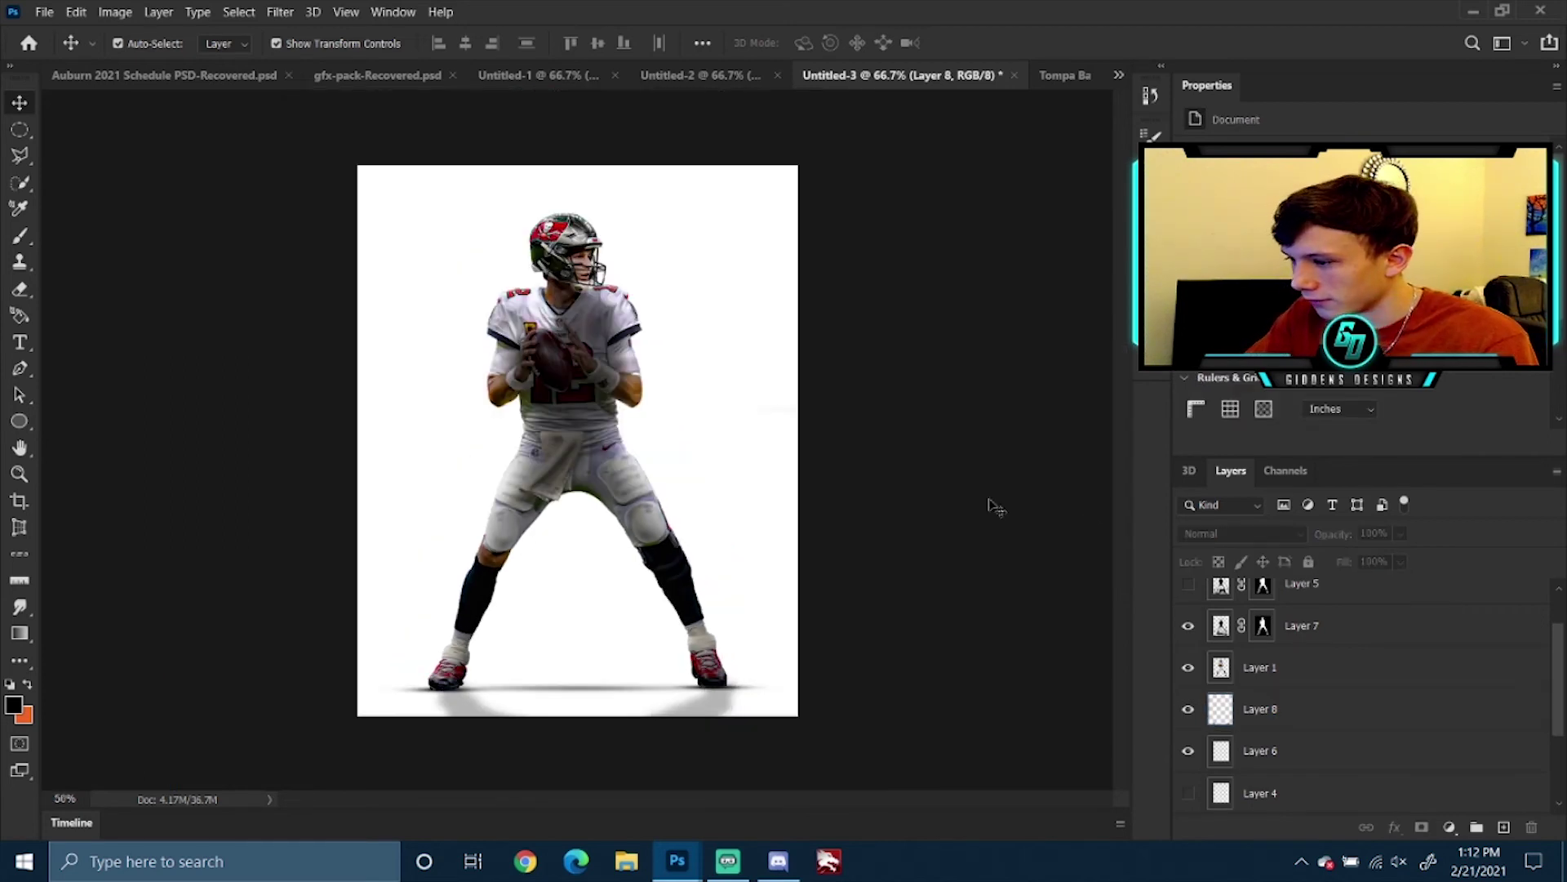